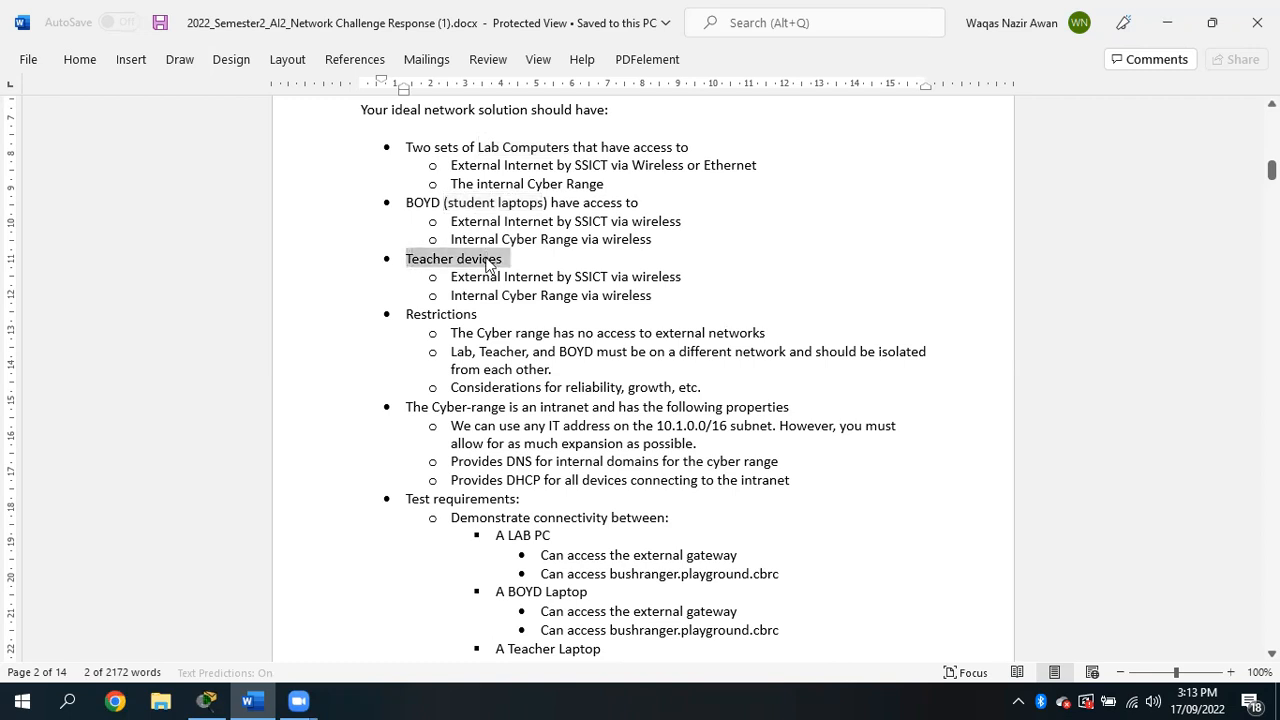
- Review the network brief's cyber-range properties, including DNS and the 10.1.0.0/16 subnet, and the connectivity test requirements for the Lab PC and laptops
left_click_drag(507, 478, 531, 466)
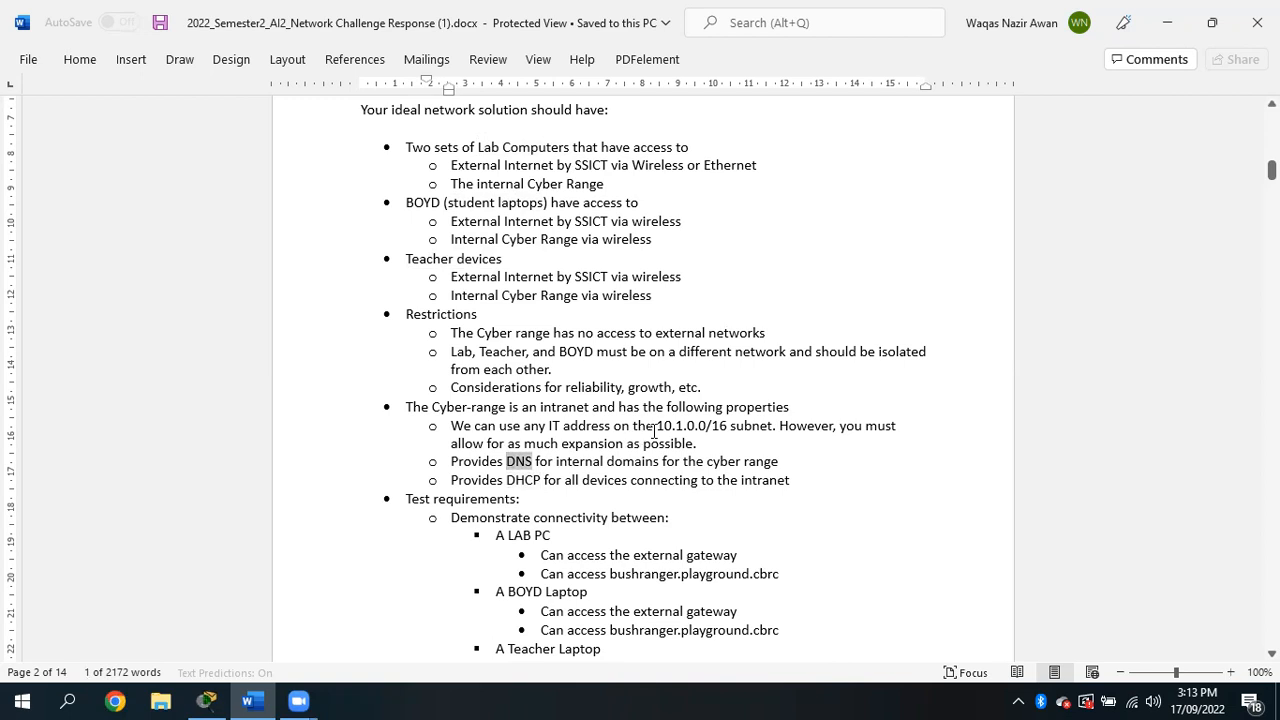
left_click_drag(657, 426, 739, 432)
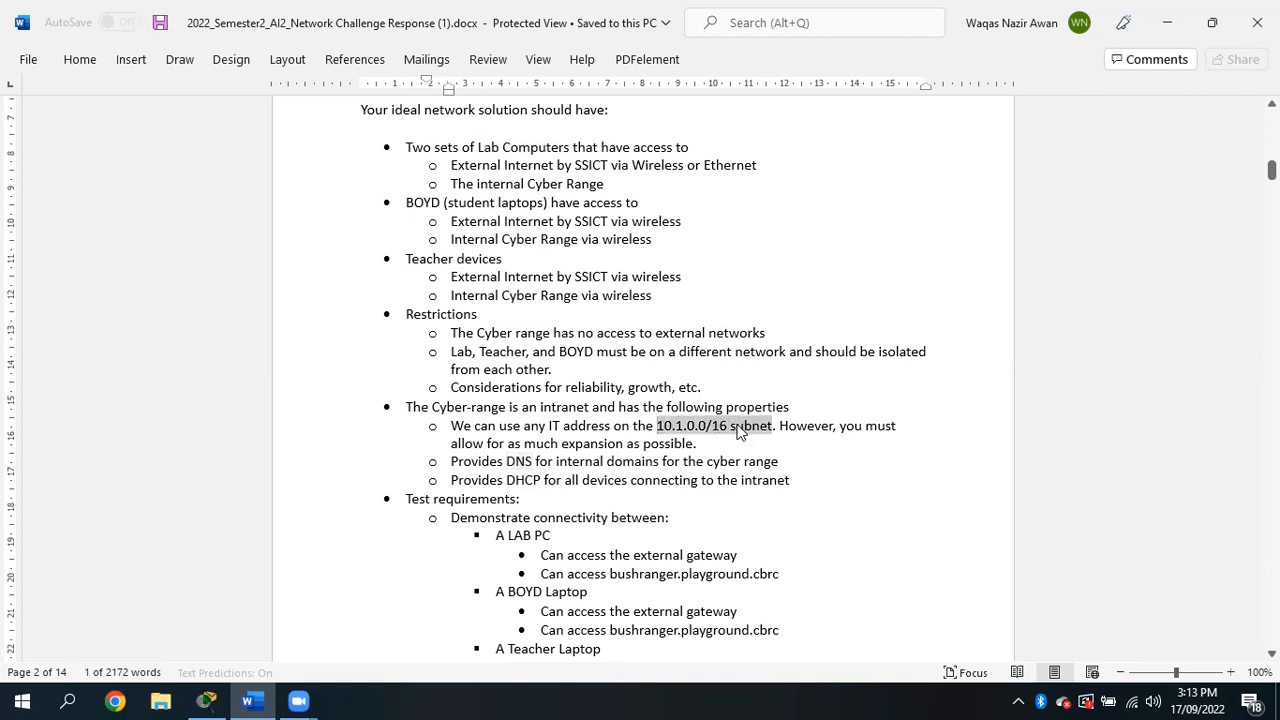
left_click(746, 387)
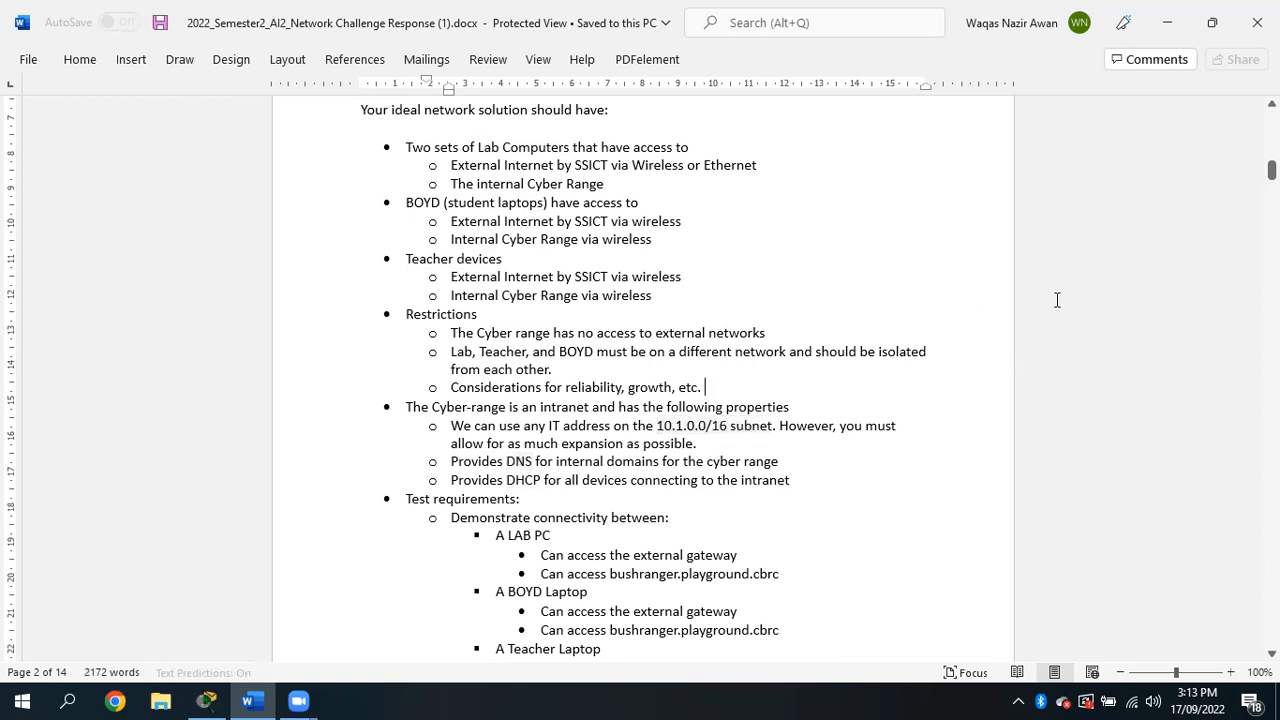
scroll(517, 251, "down", 5)
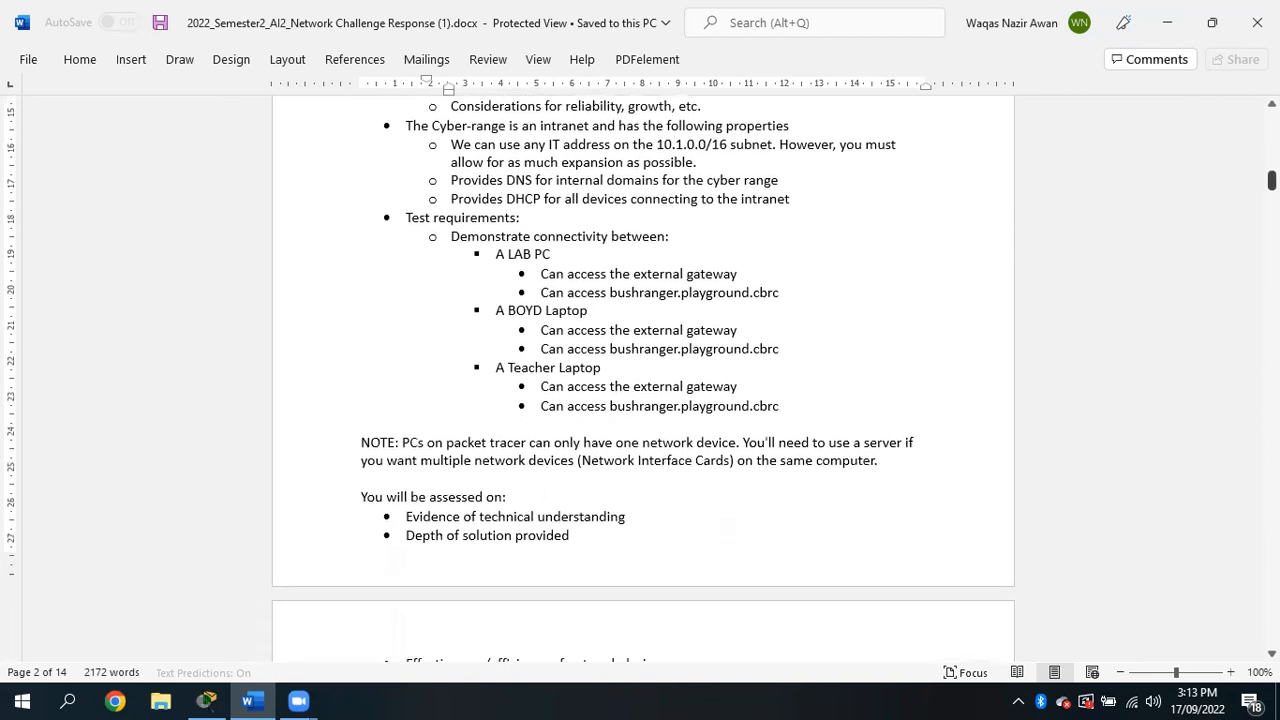
triple_click(517, 251)
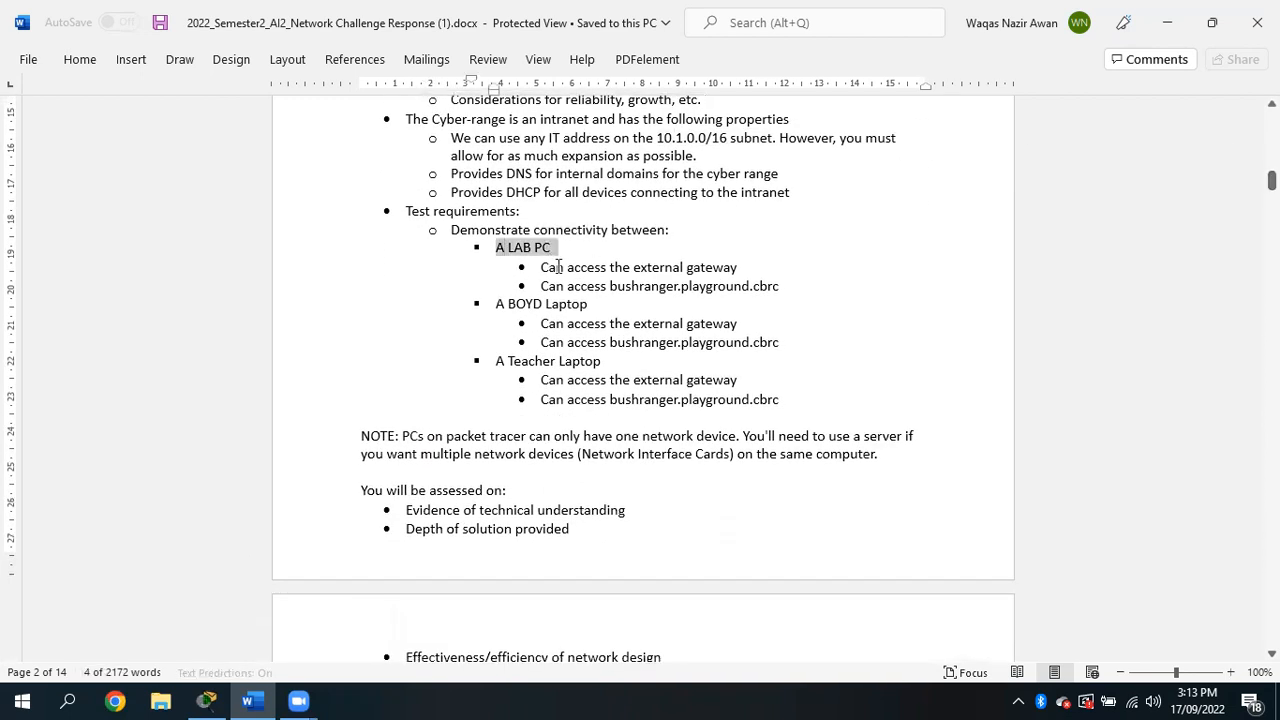
left_click_drag(541, 267, 669, 268)
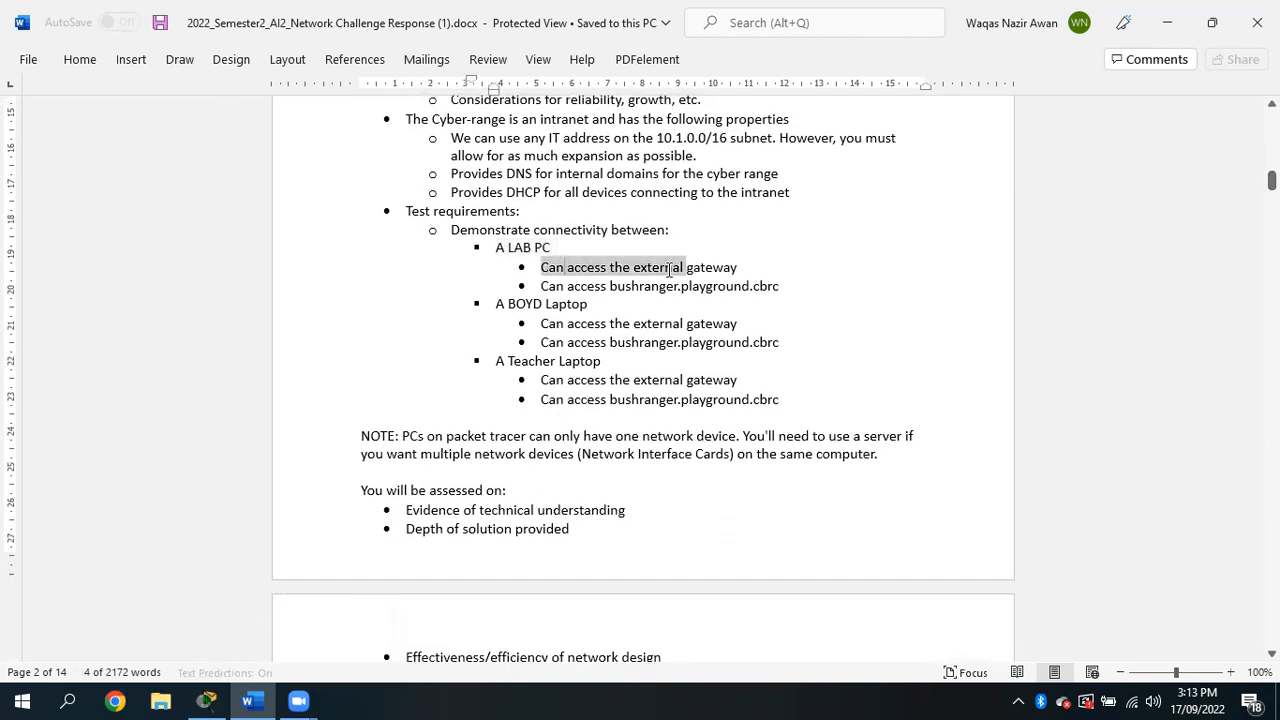
double_click(628, 286)
left_click_drag(724, 282, 785, 289)
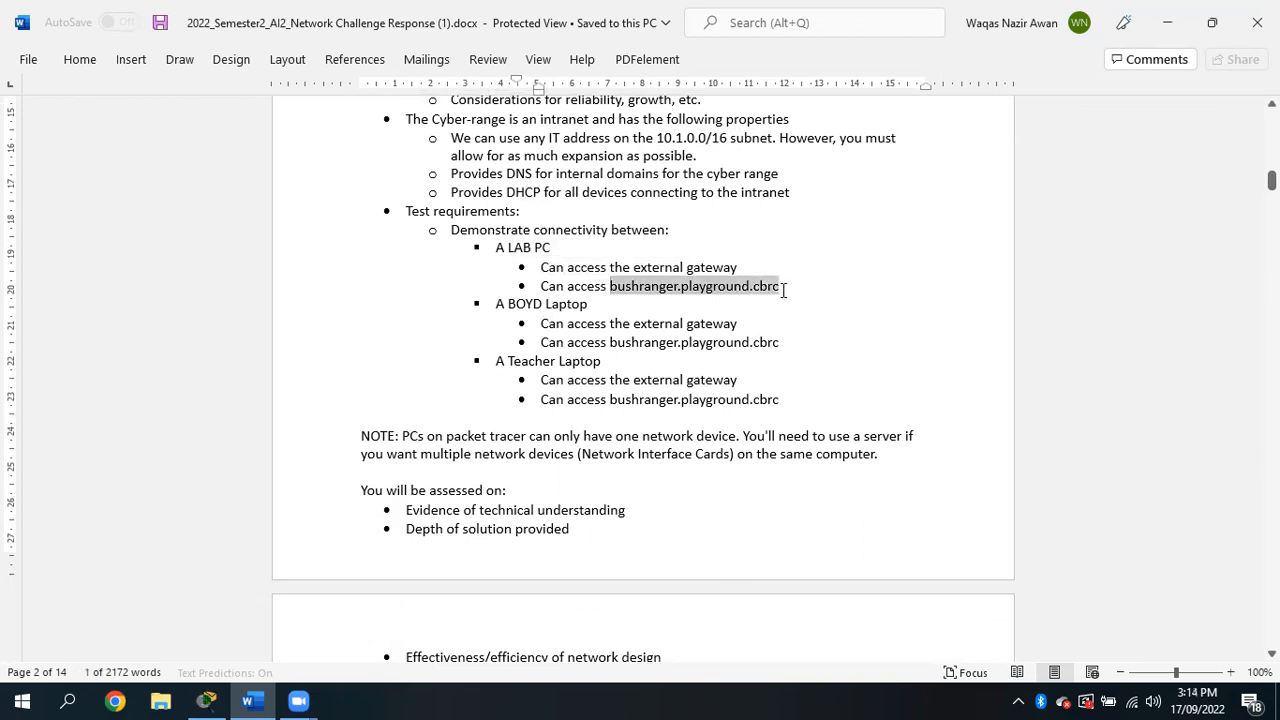
left_click(579, 316)
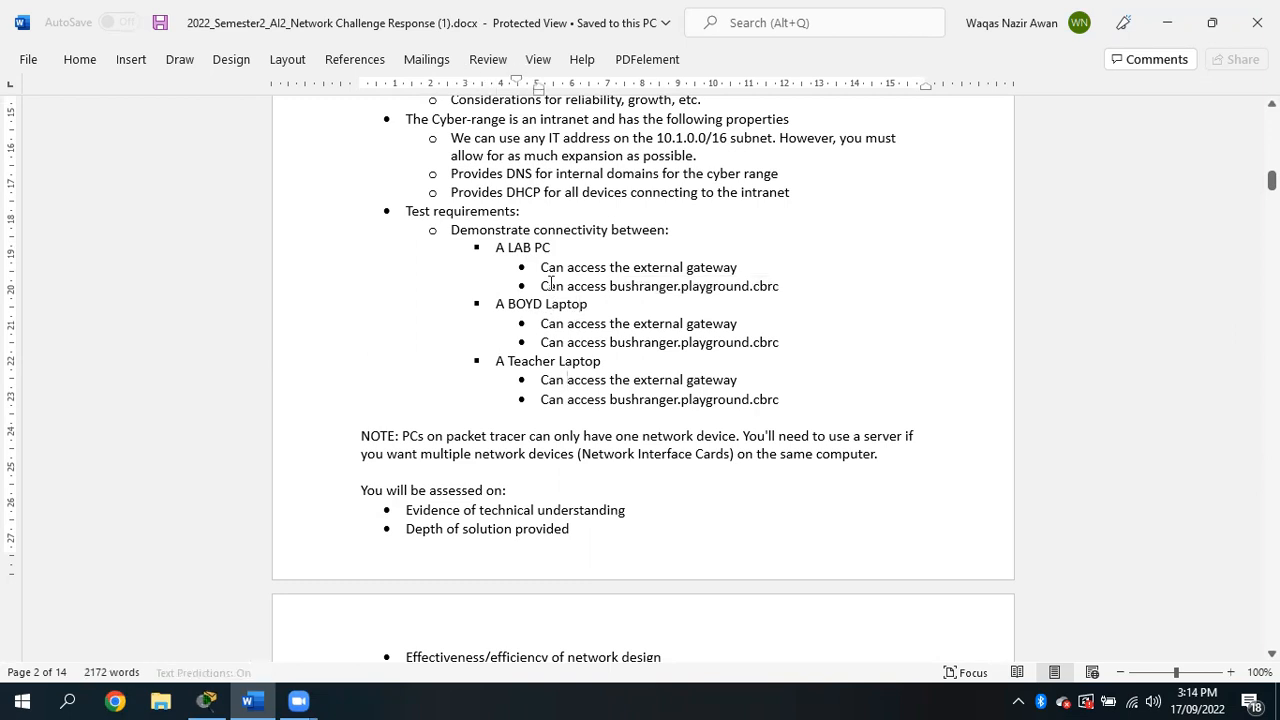
left_click_drag(633, 326, 667, 330)
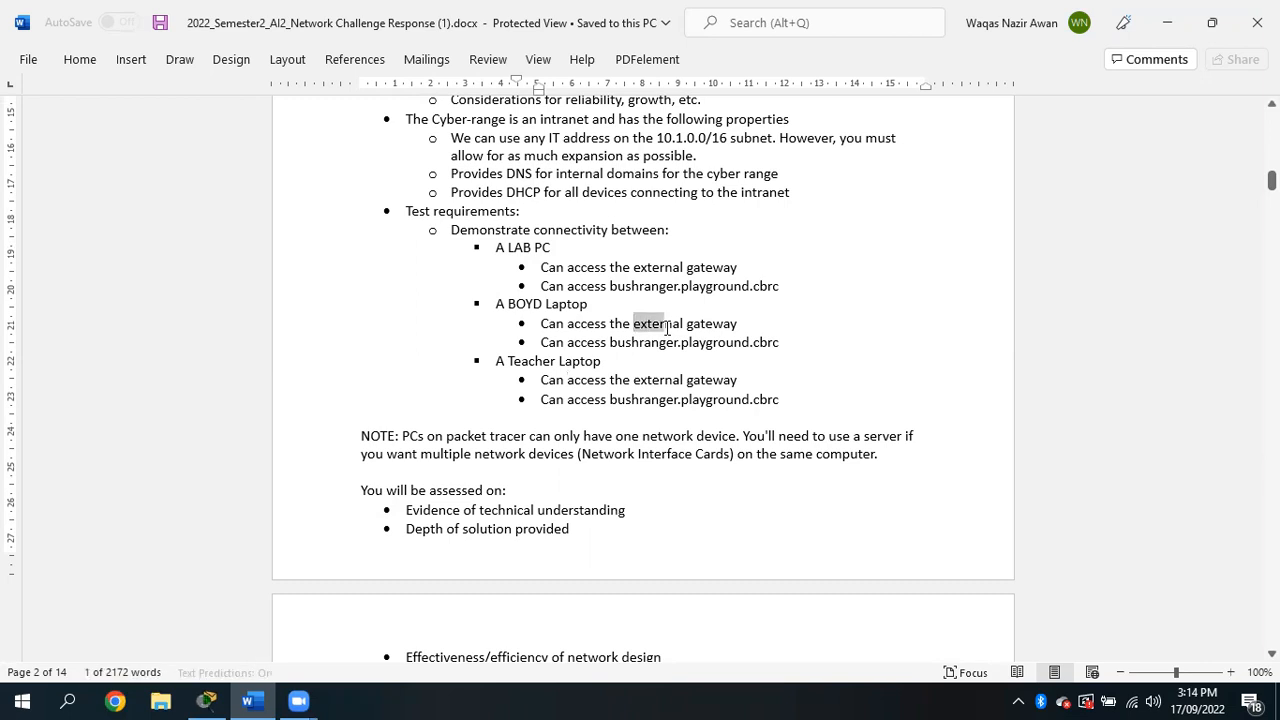
- Switch to Cisco Packet Tracer and examine the Teachers, Students and Computer Labs networks, the central router, and the HTTP and DNS server
left_click(206, 700)
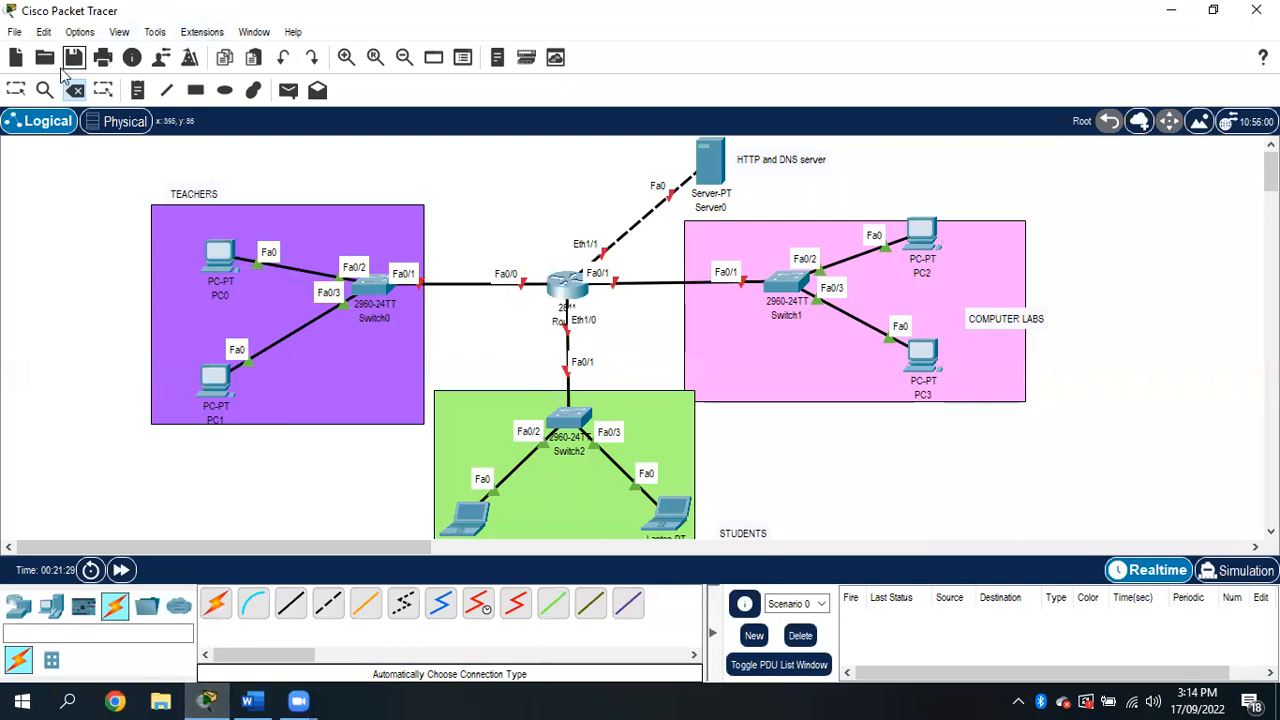
left_click(16, 89)
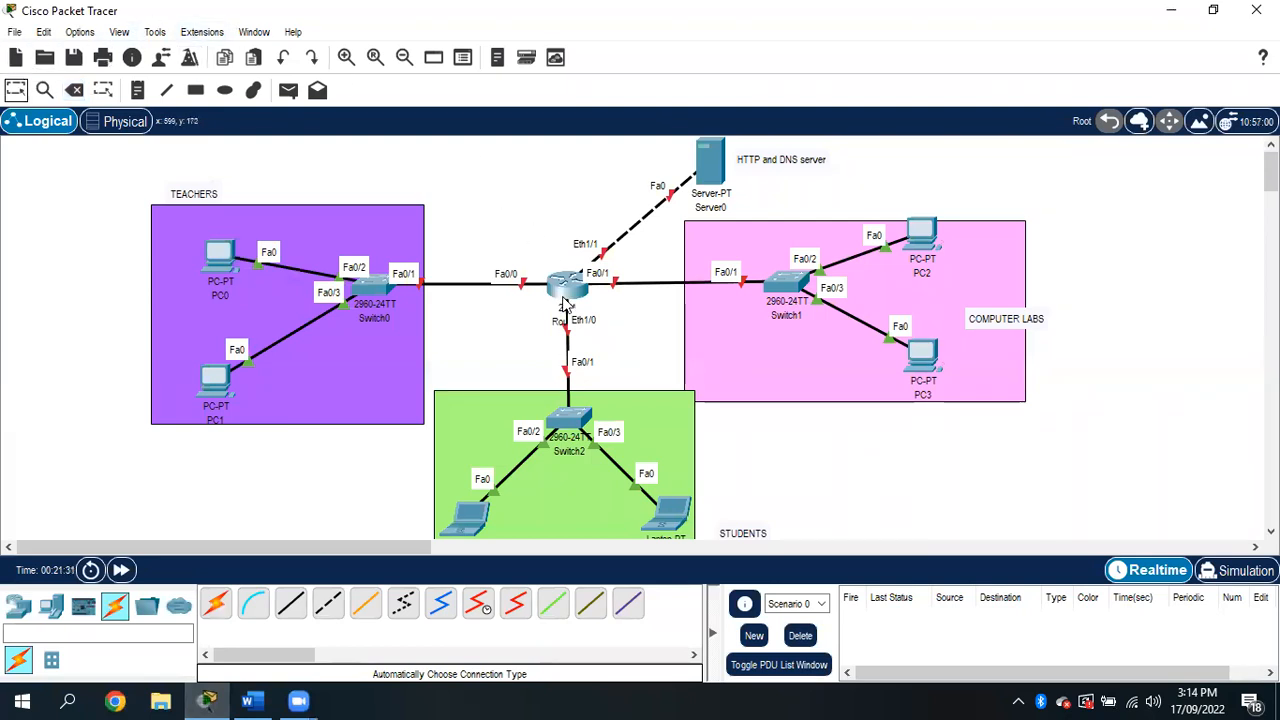
mouse_move(563, 300)
left_click_drag(1270, 177, 1270, 182)
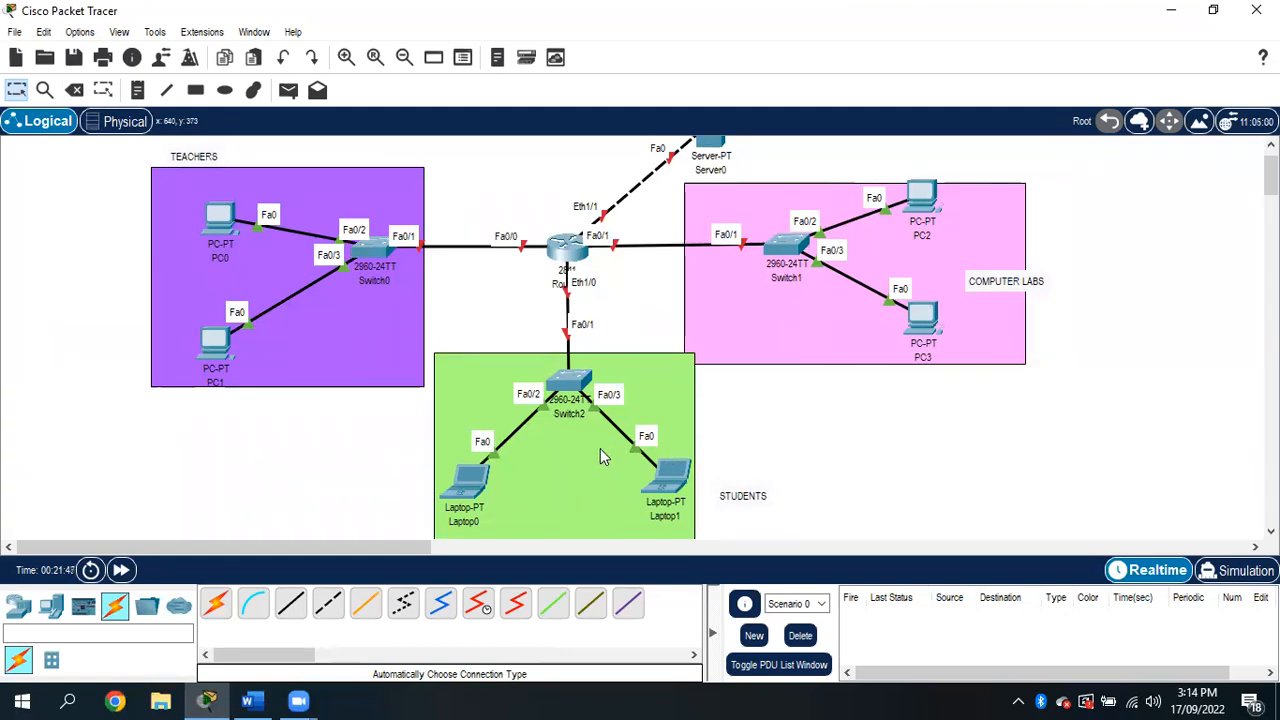
mouse_move(583, 249)
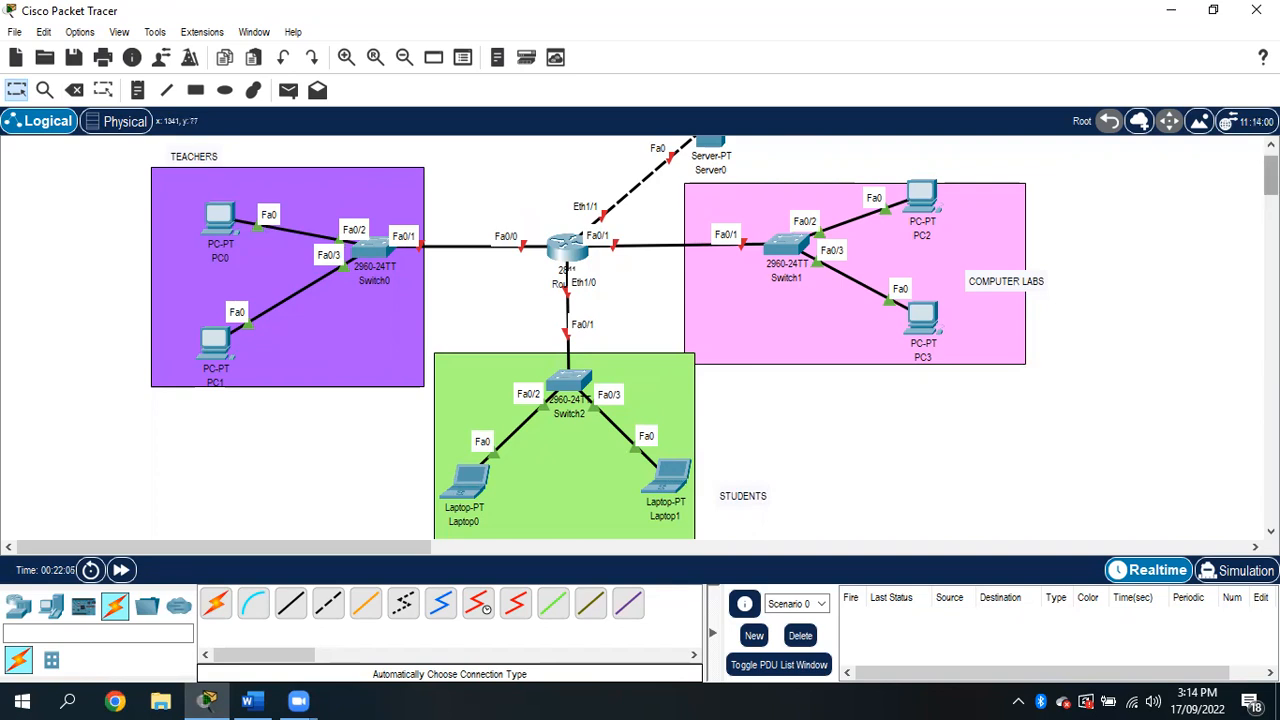
left_click_drag(1271, 177, 1271, 168)
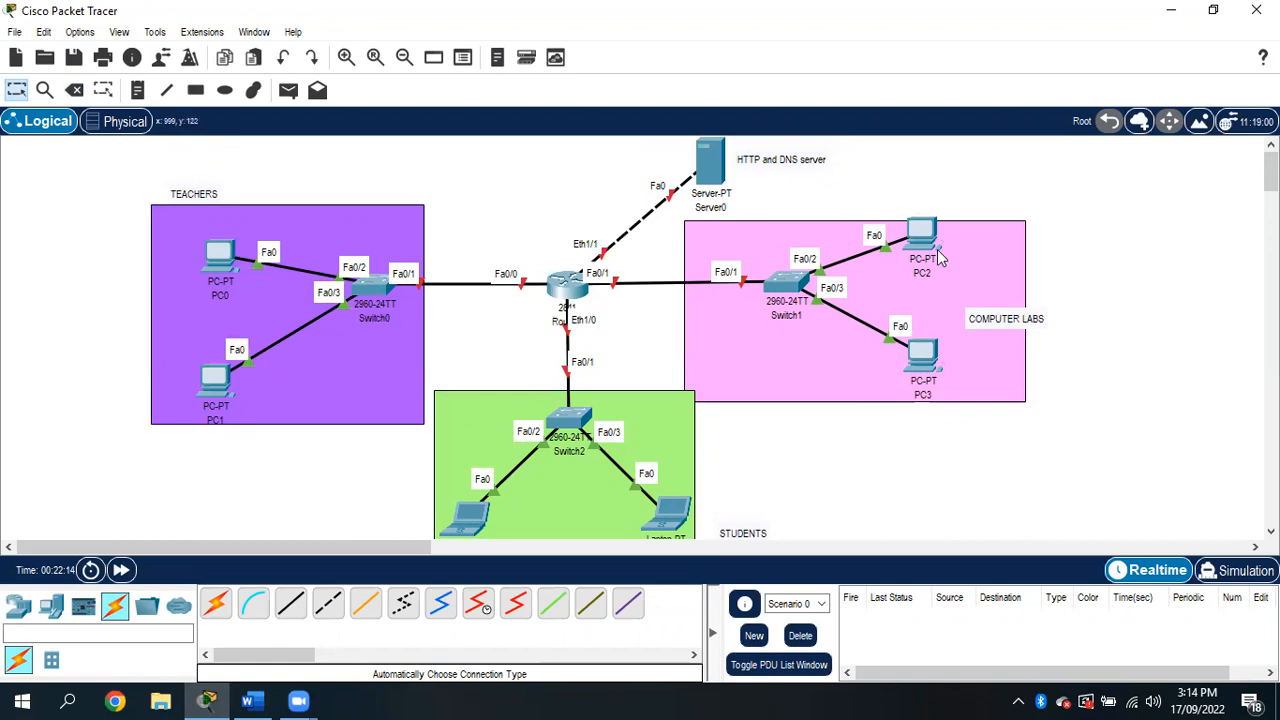
mouse_move(729, 175)
mouse_move(699, 212)
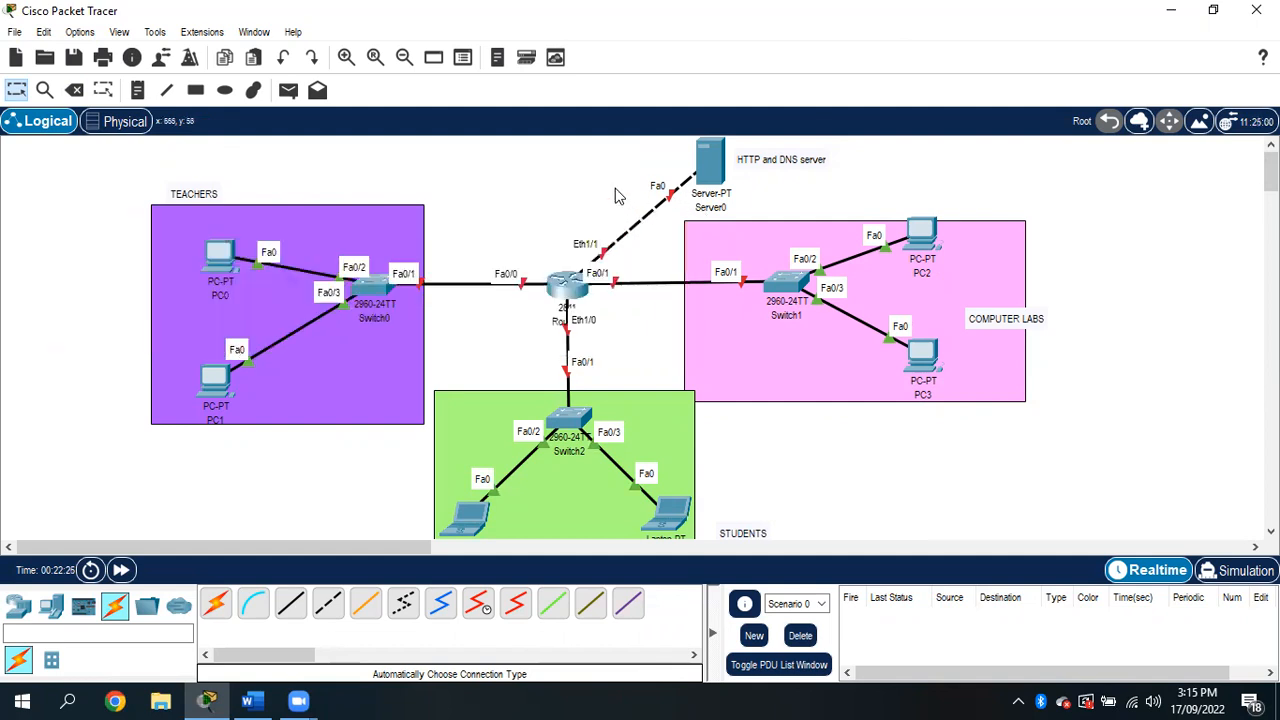
- Open the configuration of Router0 and turn on the port of its FastEthernet0/0 interface
left_click(574, 288)
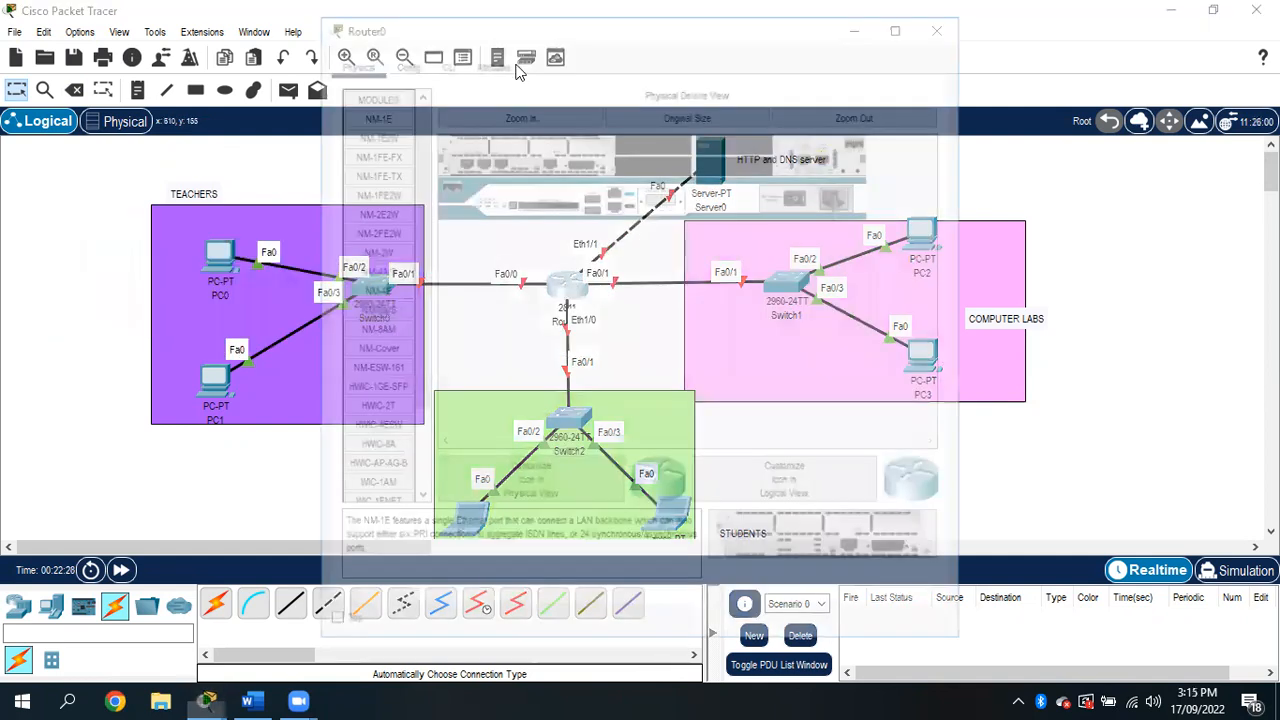
left_click_drag(528, 24, 810, 23)
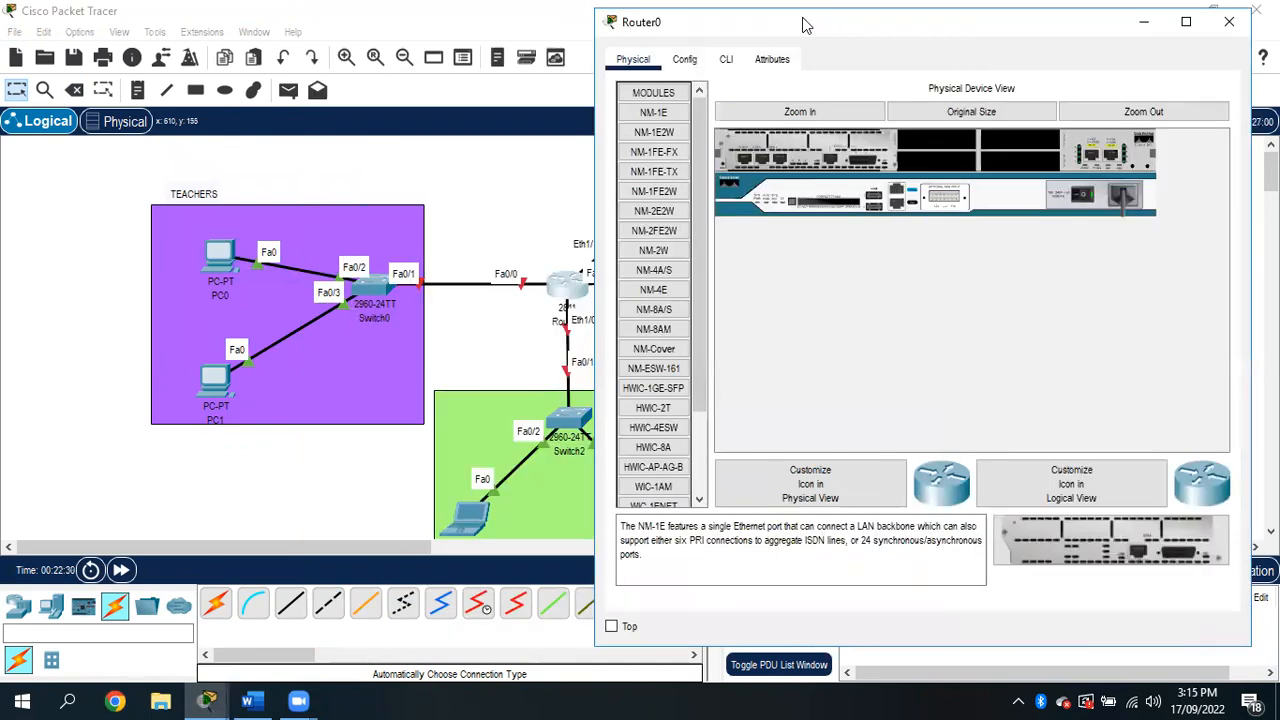
left_click(688, 59)
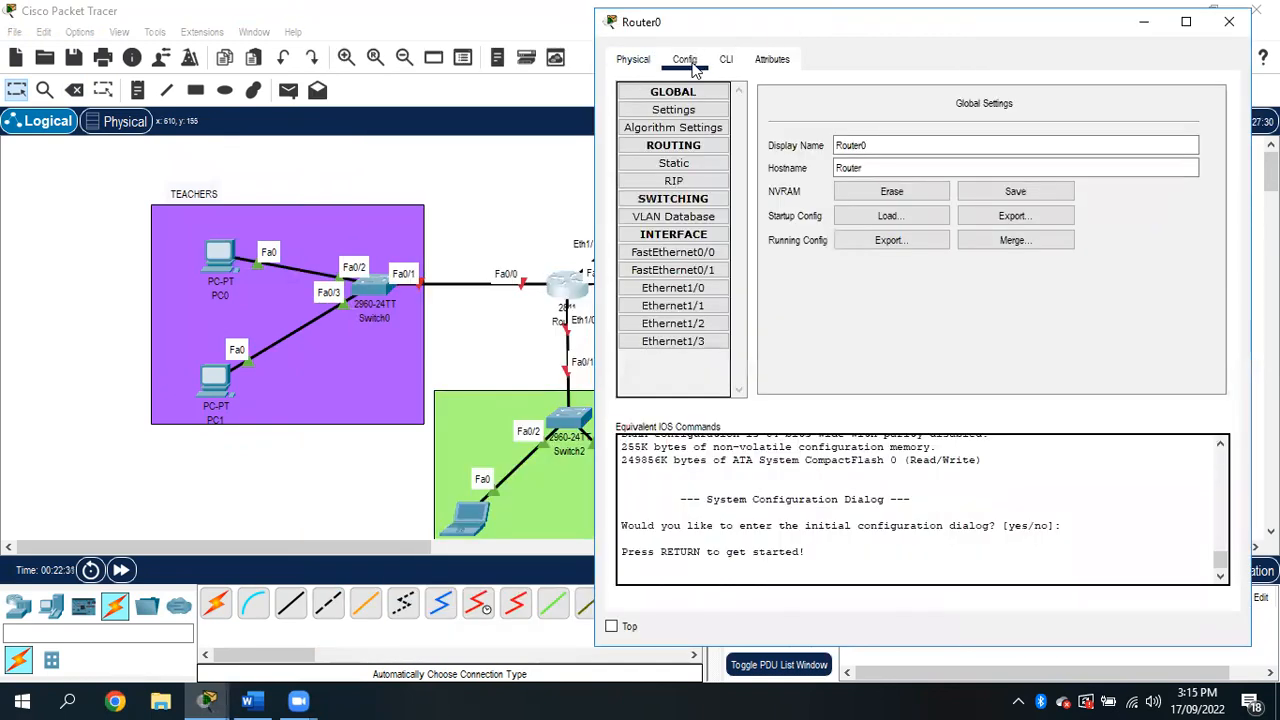
left_click(692, 252)
left_click(1214, 121)
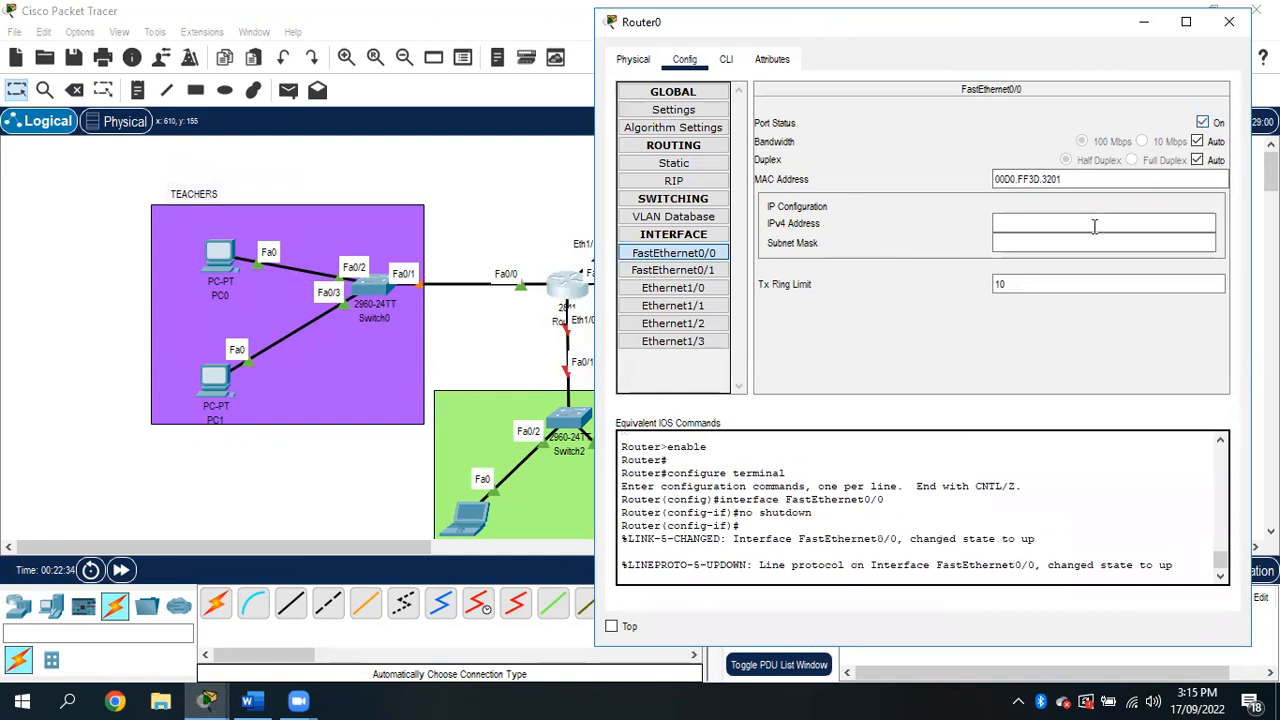
left_click(1089, 228)
type("10")
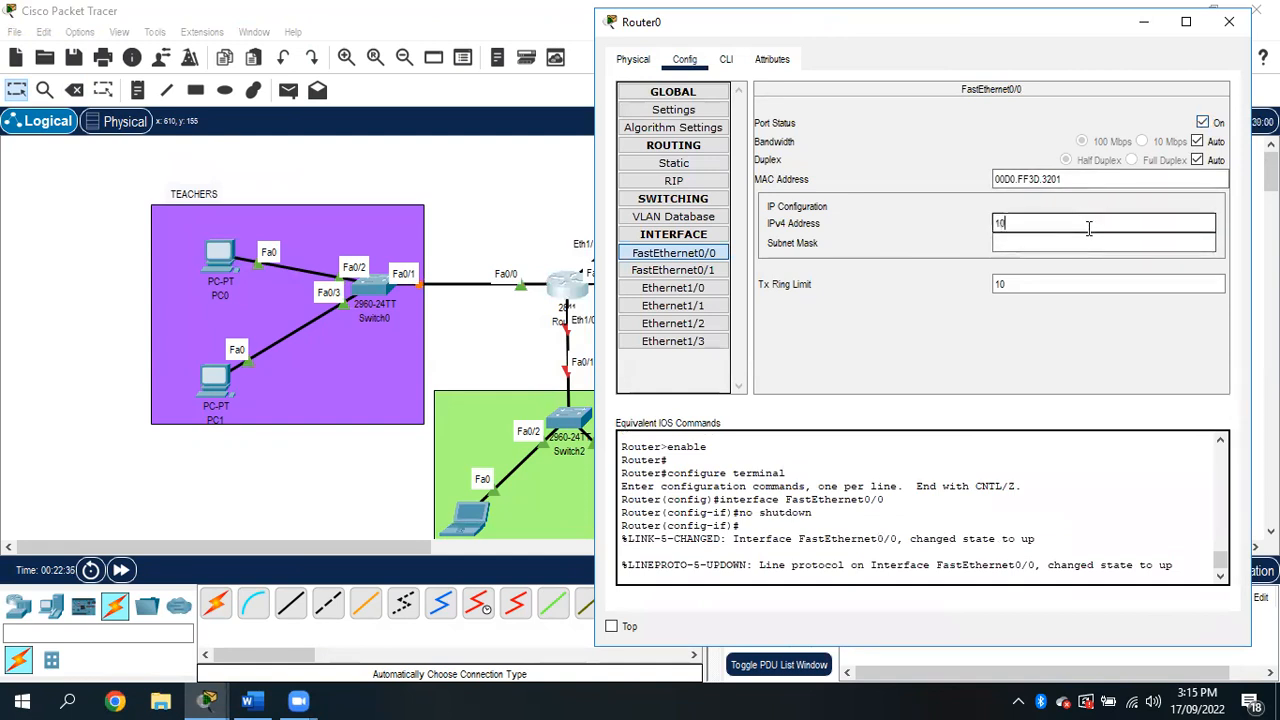
type(".1.0.0")
left_click(1084, 244)
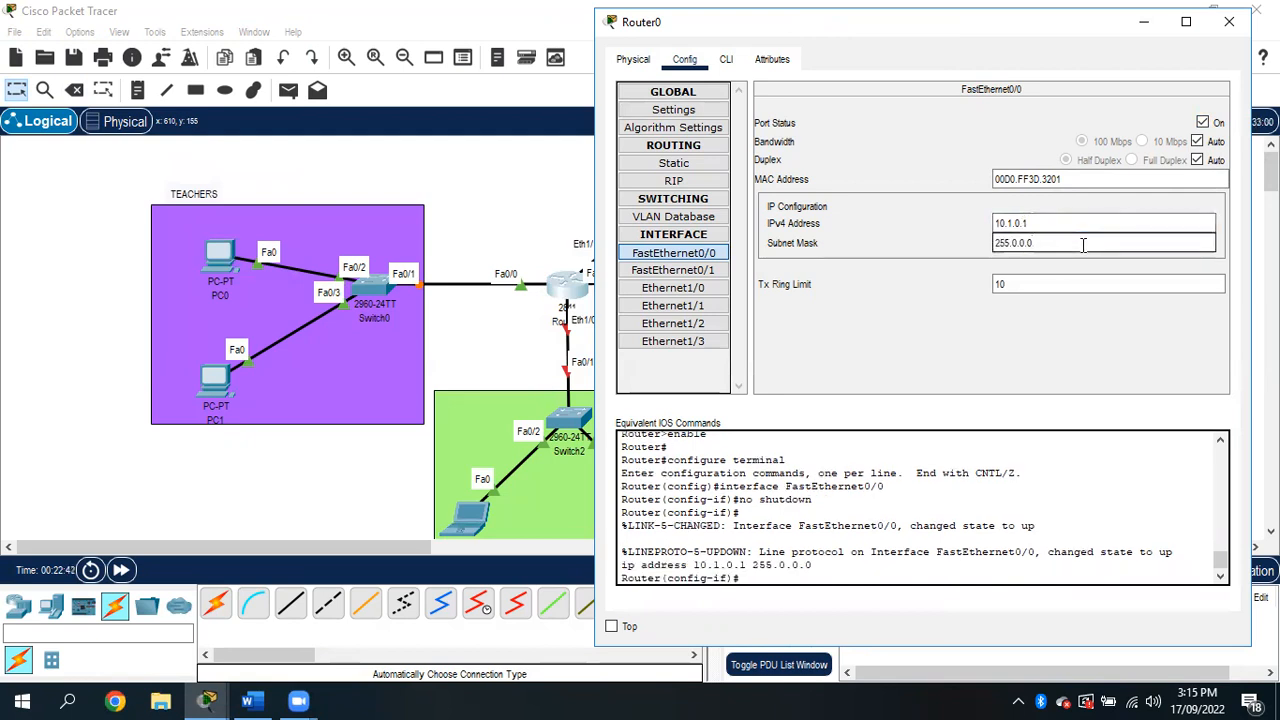
key("BackSpace")
key("BackSpace")
left_click(243, 699)
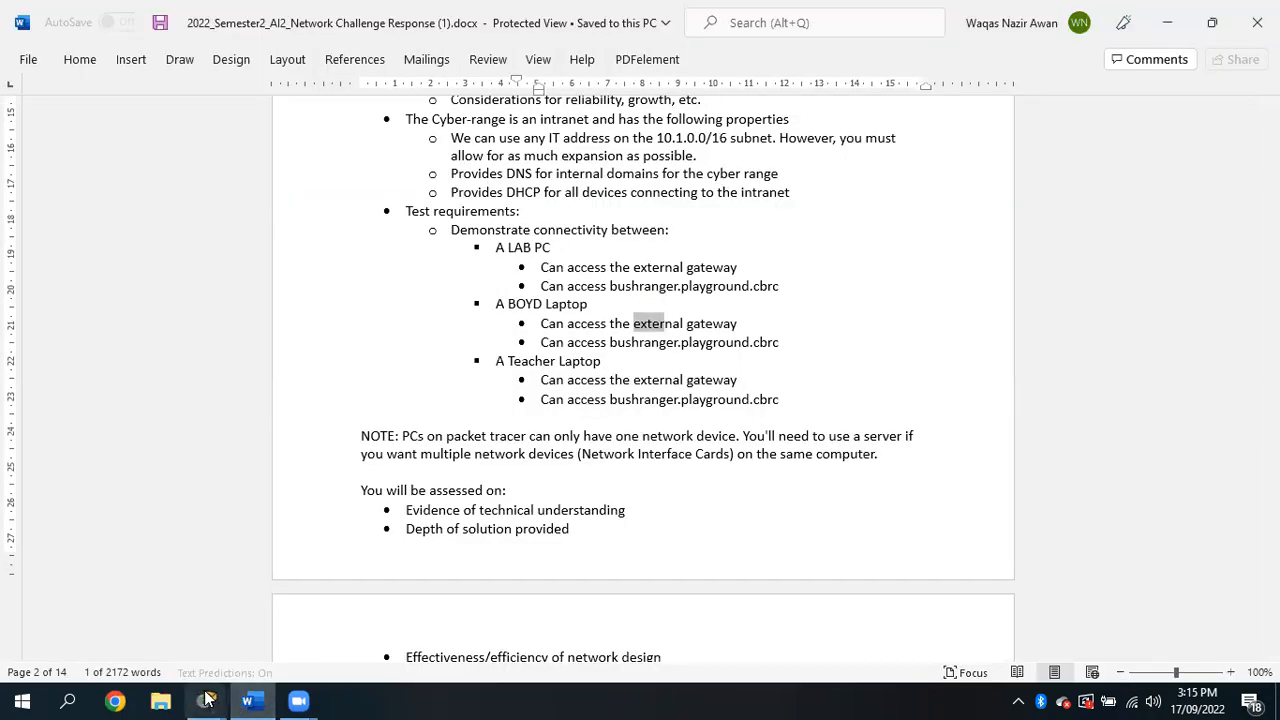
mouse_move(206, 700)
left_click(296, 575)
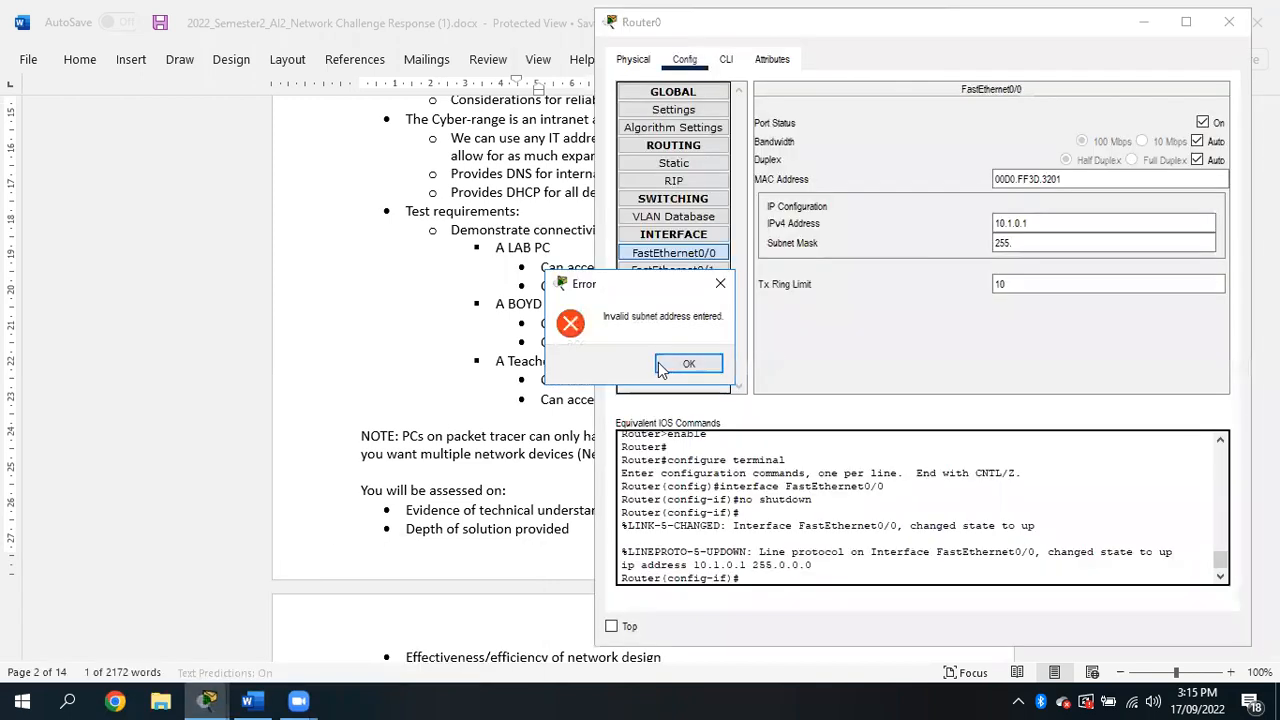
left_click(706, 361)
- Assign FastEthernet0/0 the IPv4 address 10.1.0.1 with subnet mask 255.255.0.0 and return to the Packet Tracer topology
left_click(1012, 220)
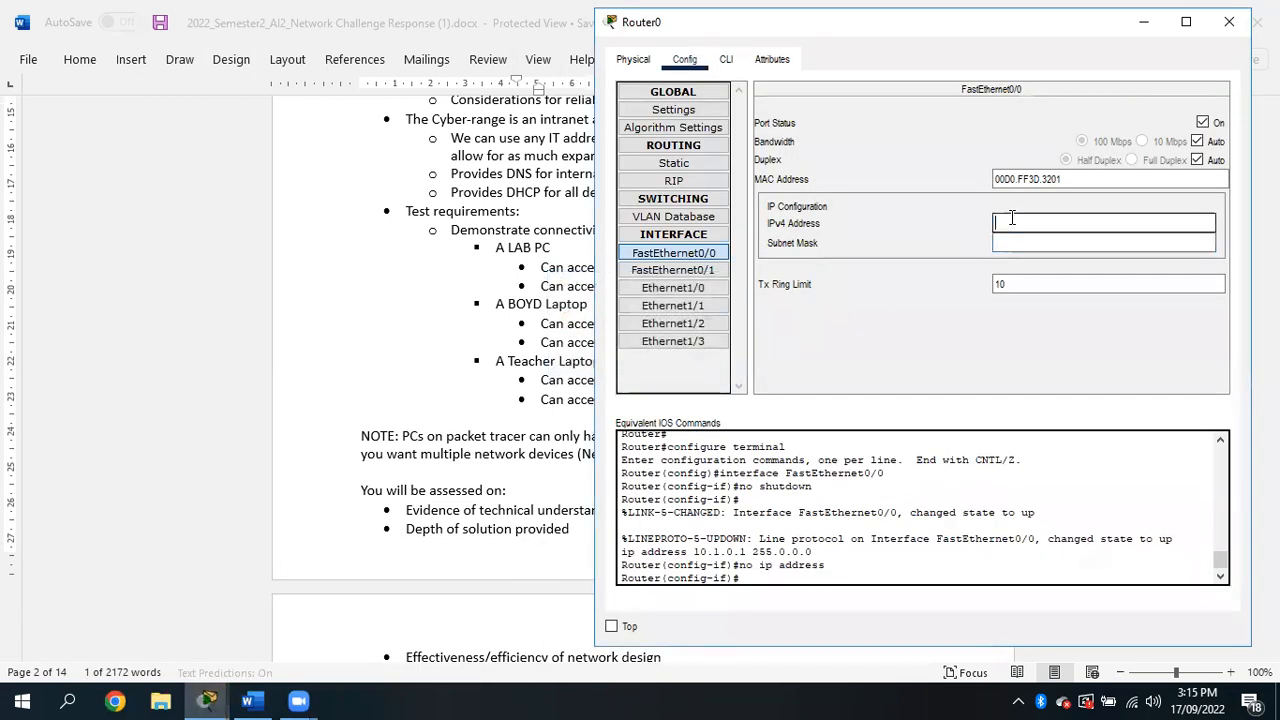
type("10.1.0.1")
left_click(1012, 242)
left_click(1030, 242)
left_click(1018, 242)
type("255.255.0.0")
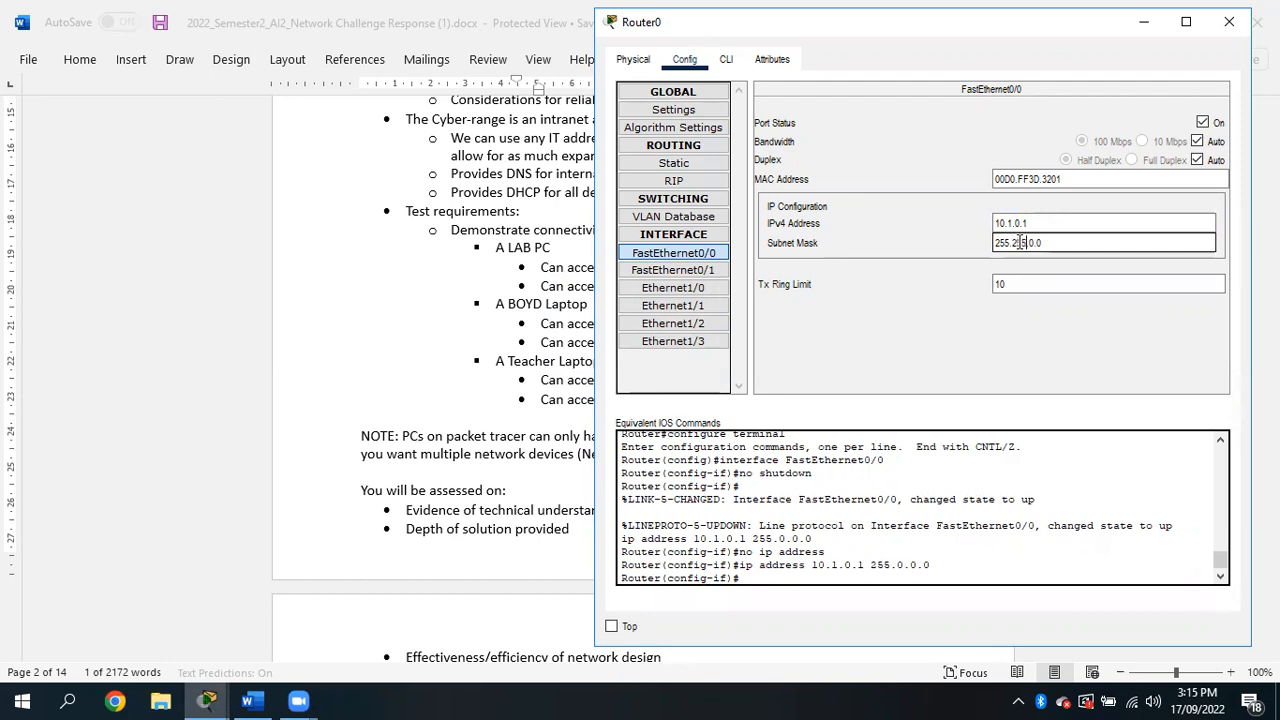
left_click(1229, 21)
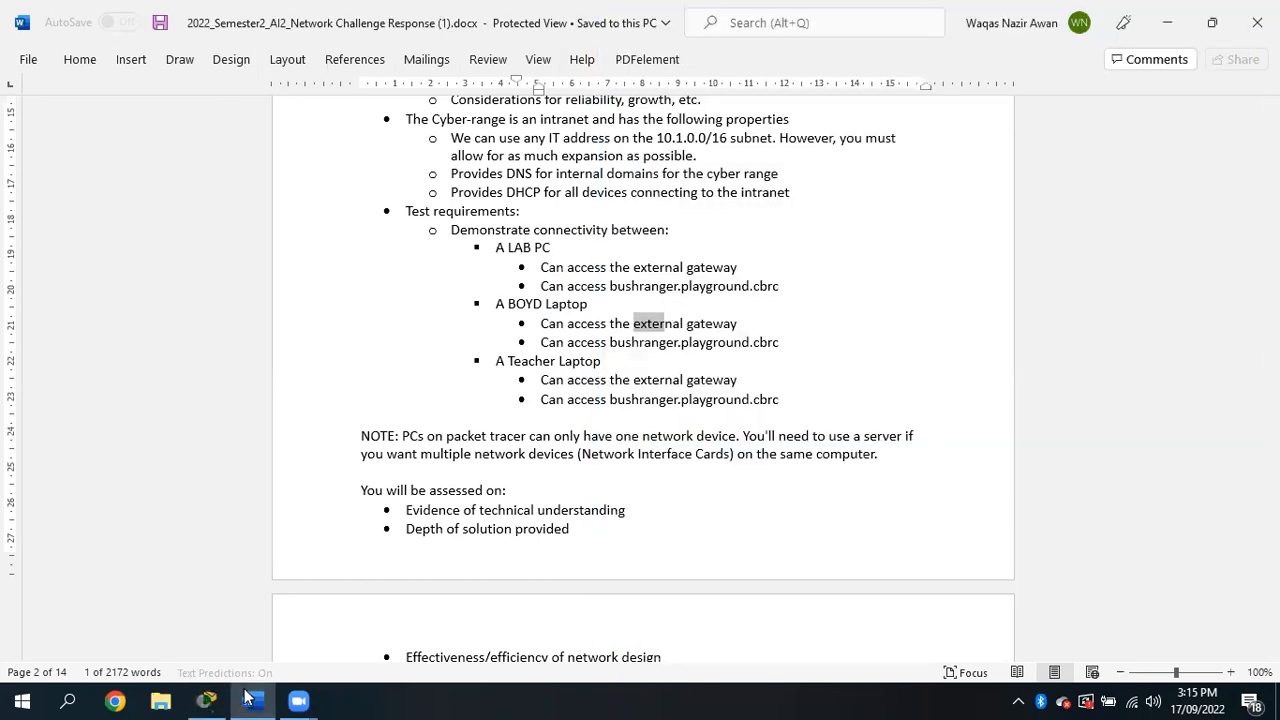
left_click(206, 700)
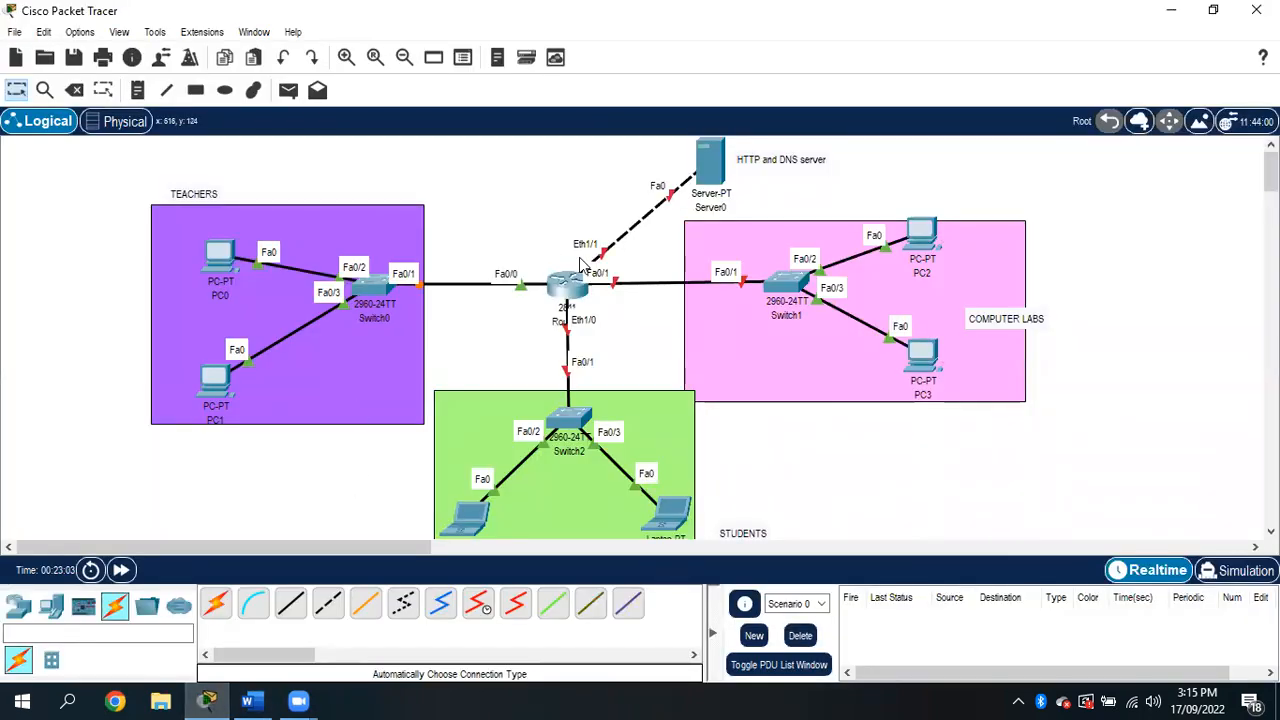
- Reopen Router0's configuration and turn on the port of its FastEthernet0/1 interface
left_click(566, 285)
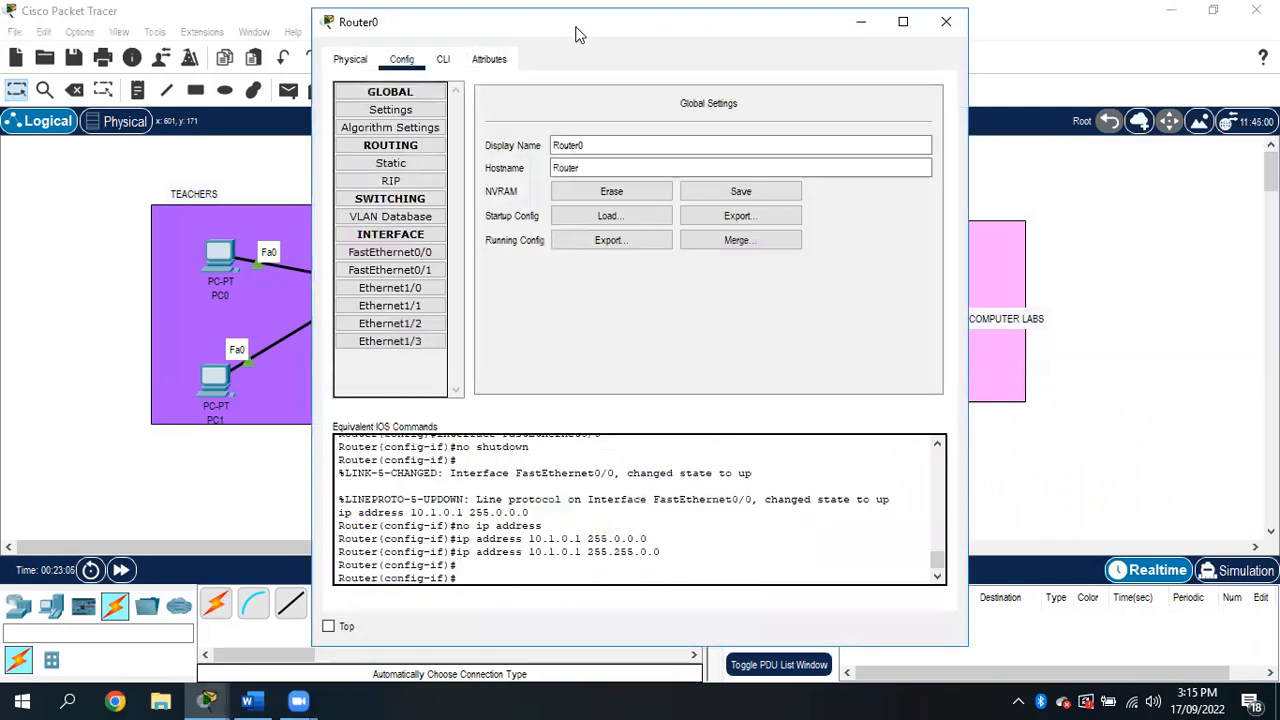
left_click_drag(575, 35, 975, 44)
left_click(789, 279)
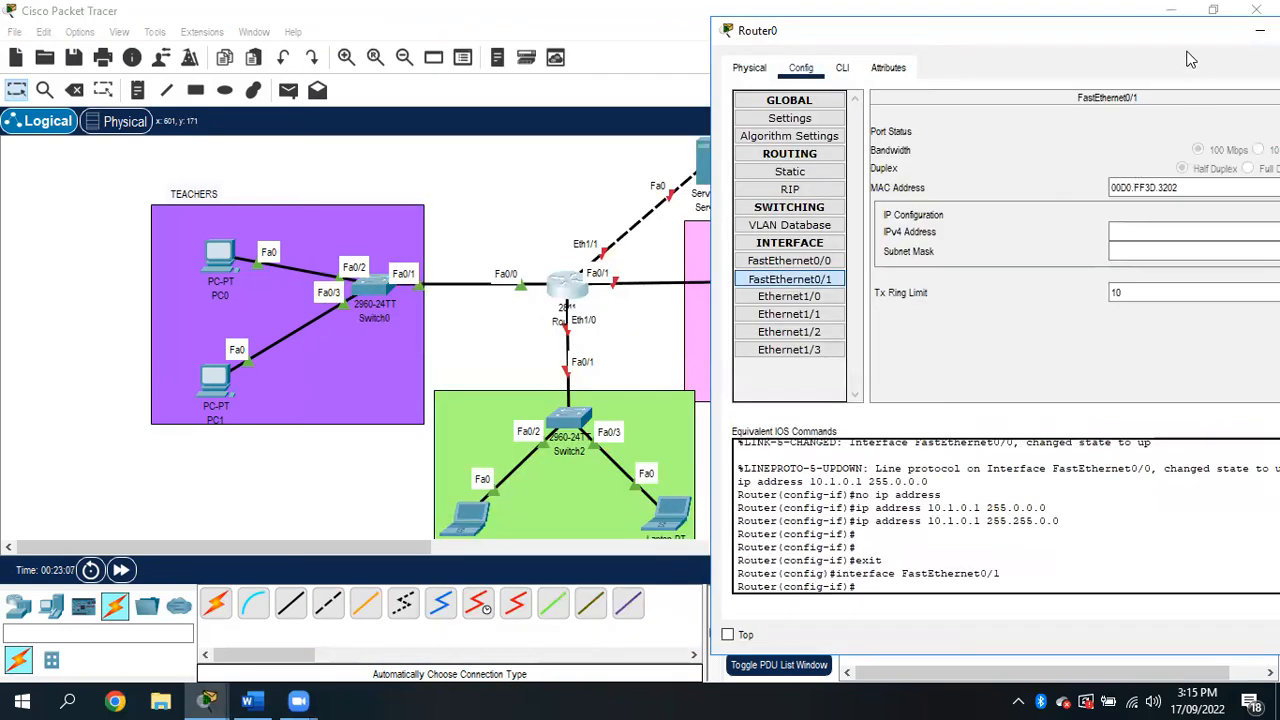
left_click_drag(1180, 36, 1116, 58)
left_click(1255, 151)
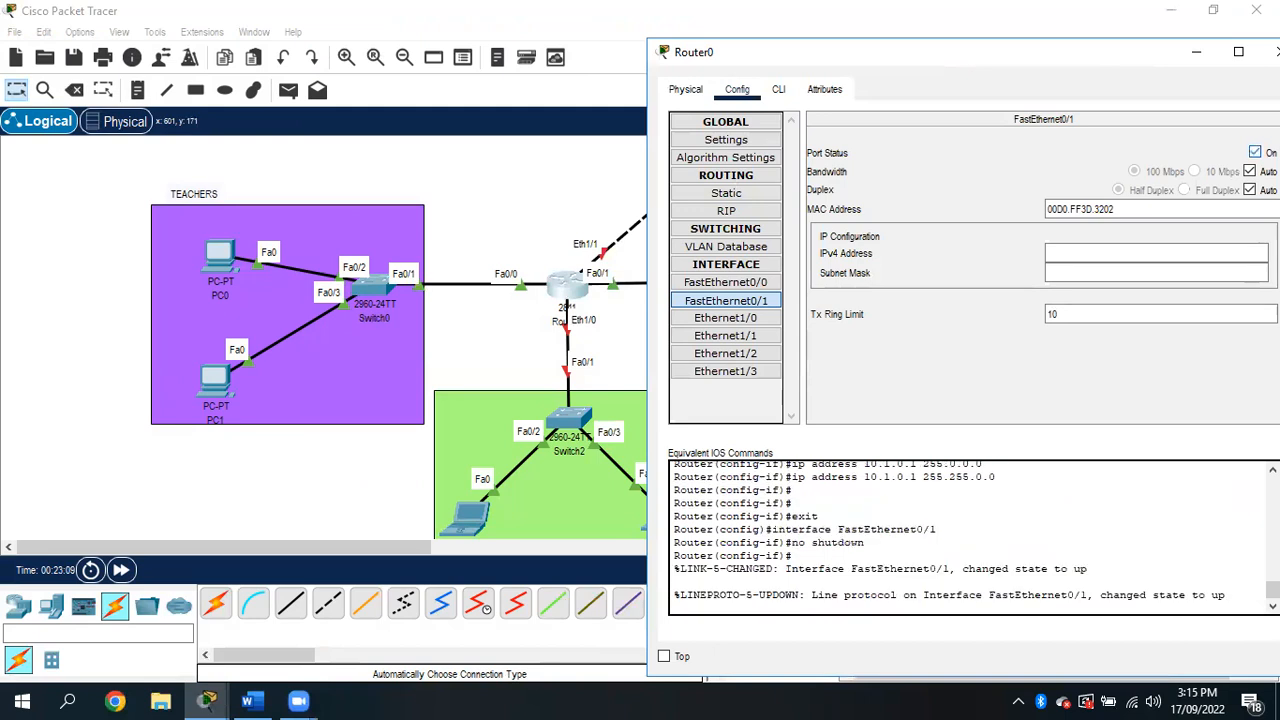
- Assign FastEthernet0/1 the IPv4 address 10.2.0.1 with subnet mask 255.255.0.0 and close the router's settings
left_click(1167, 254)
type("10.2")
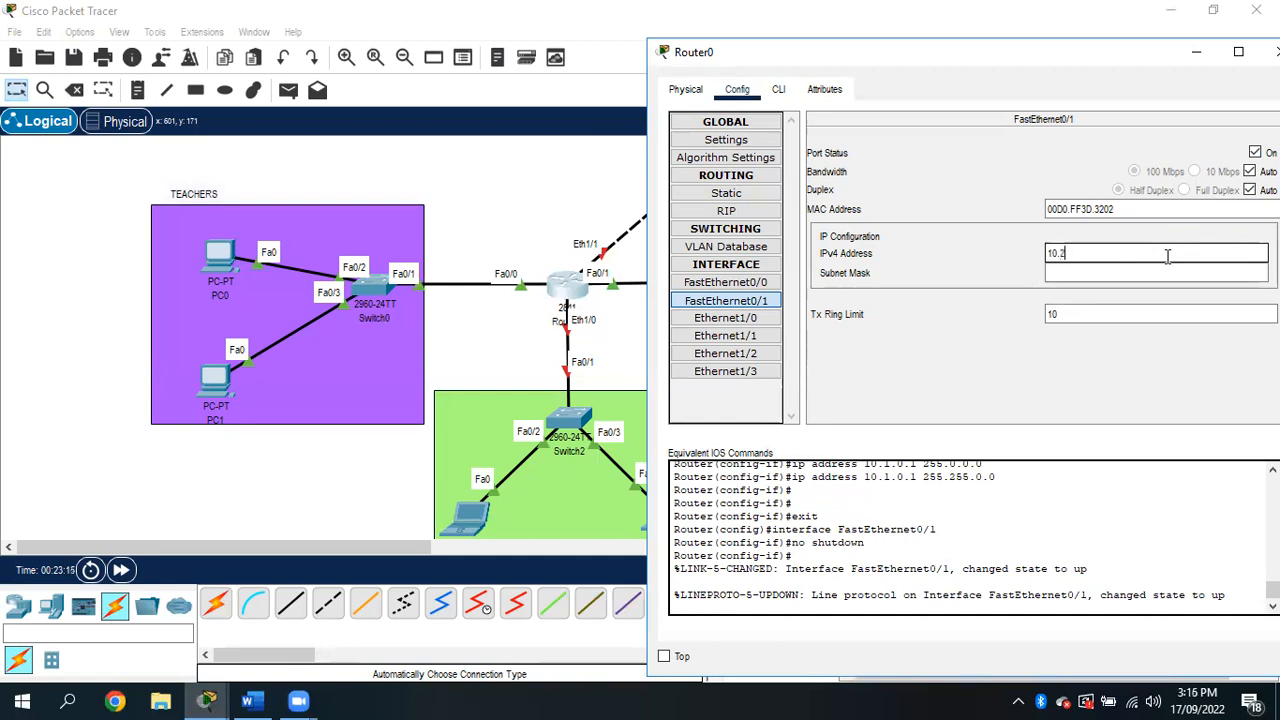
left_click(1160, 272)
left_click_drag(1064, 57, 962, 50)
left_click(1179, 46)
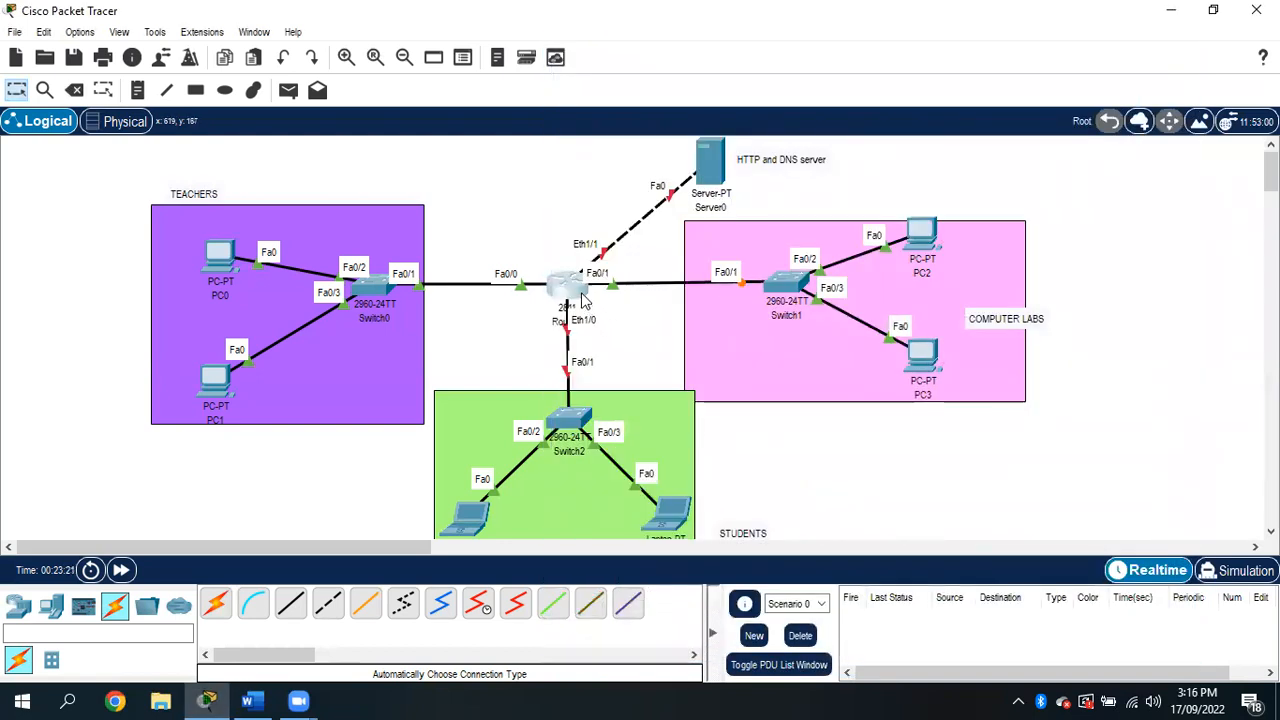
- Open Router0's settings for the Ethernet1/0 interface facing the Students switch and turn on its port
left_click(585, 300)
left_click_drag(607, 38, 1001, 44)
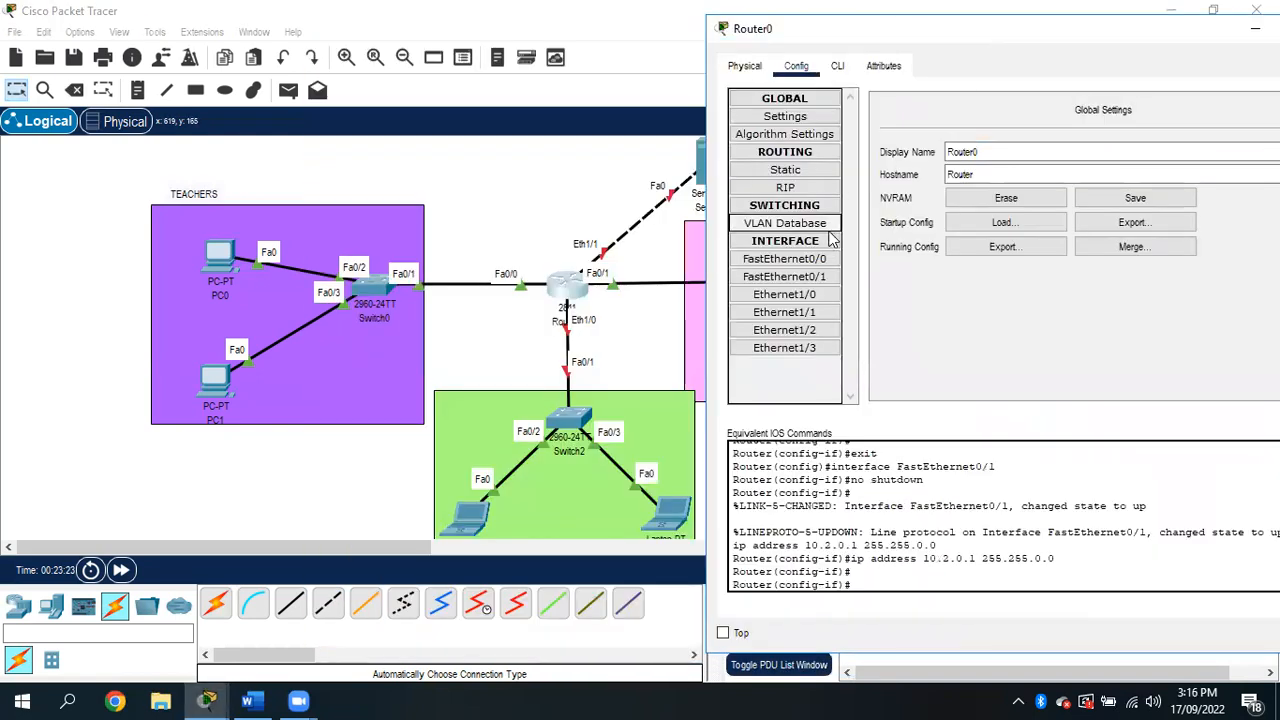
left_click(812, 296)
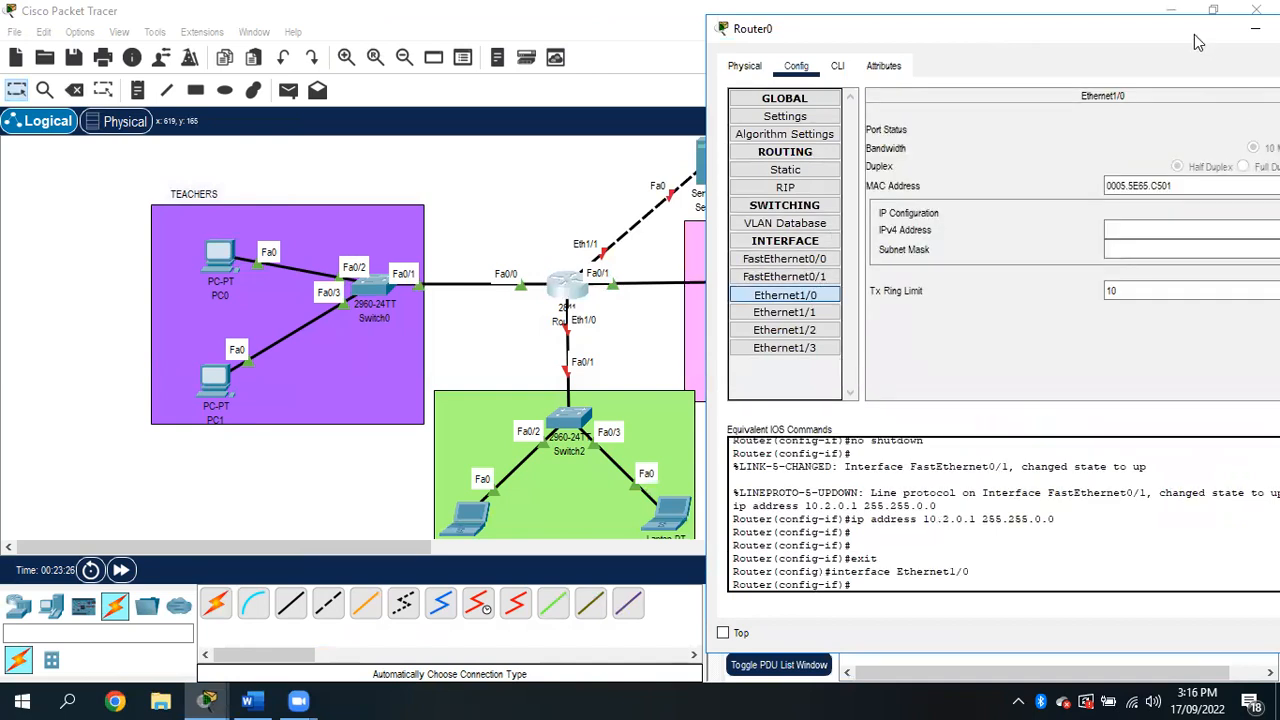
left_click_drag(1196, 40, 1152, 40)
left_click(1270, 129)
- Assign Ethernet1/0 the IPv4 address 10.3.0.1 with subnet mask 255.255.0.0 and close the router's settings
left_click(1150, 228)
left_click(1150, 228)
type("10.")
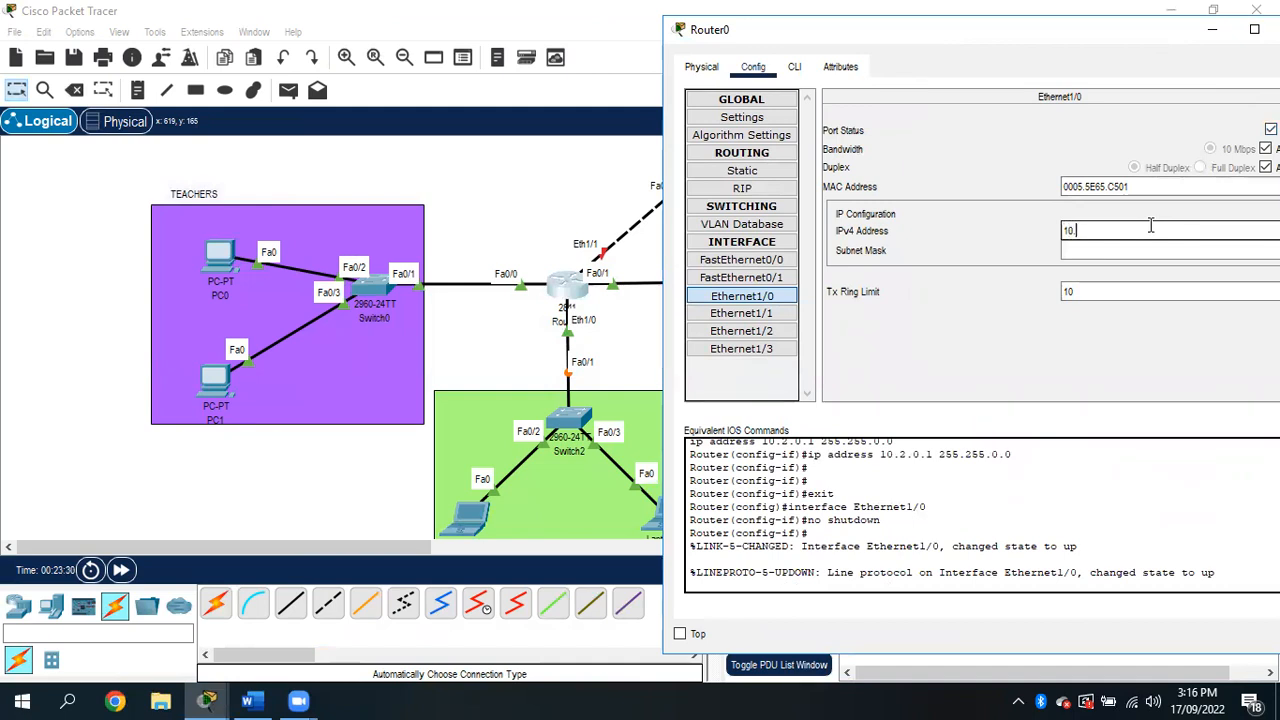
type("3.0.1")
left_click(1134, 251)
type("255.255.0.0")
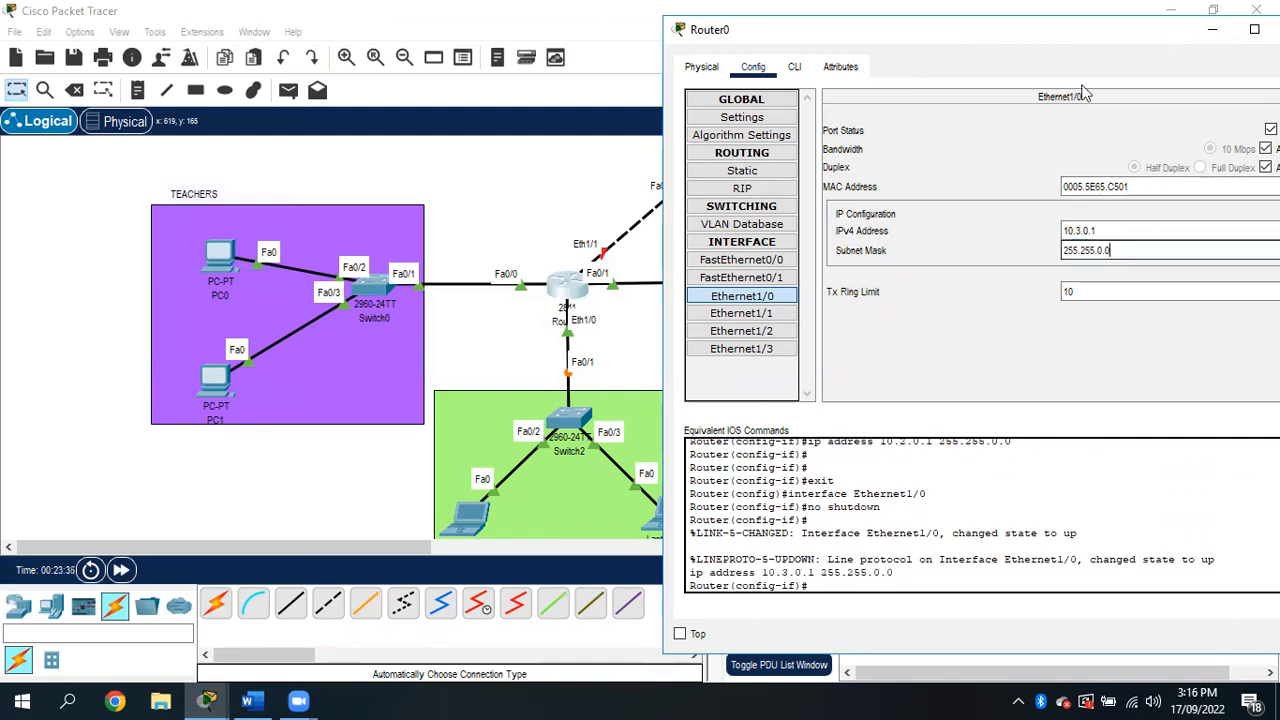
left_click_drag(1082, 32, 908, 23)
left_click(1127, 29)
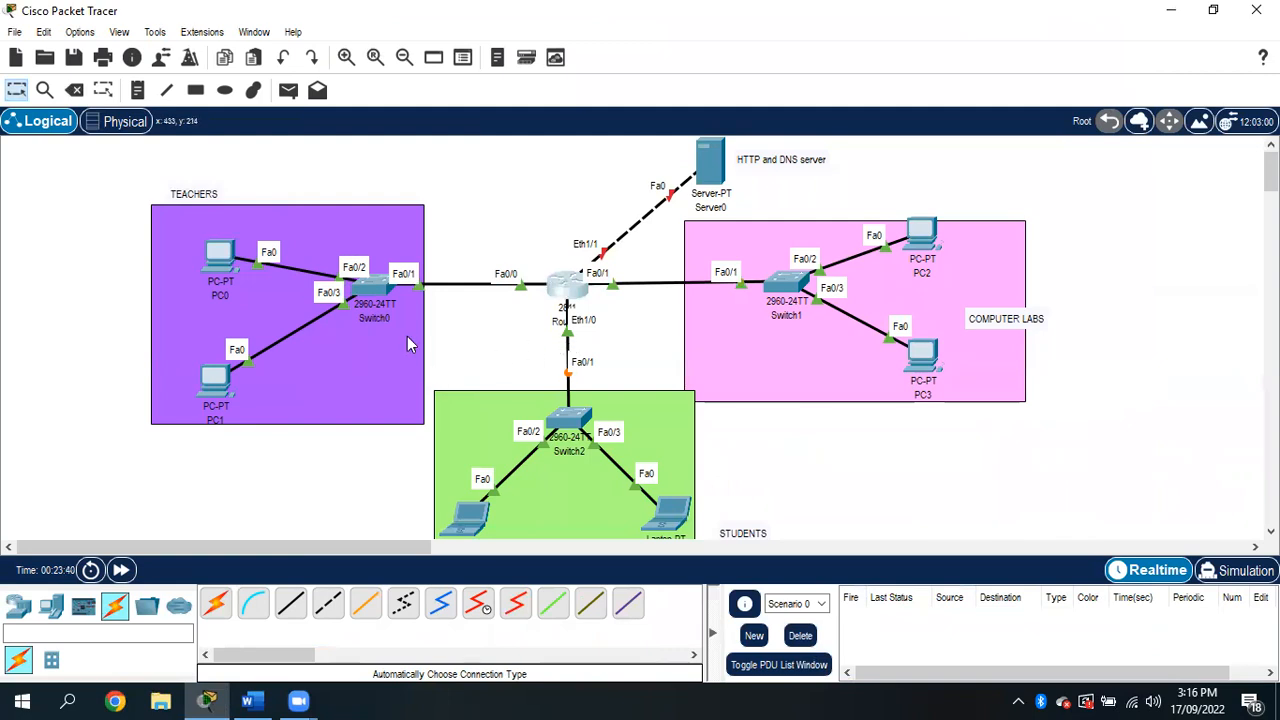
- Open Router0's command-line interface and exit from interface configuration to global configuration mode
left_click(580, 283)
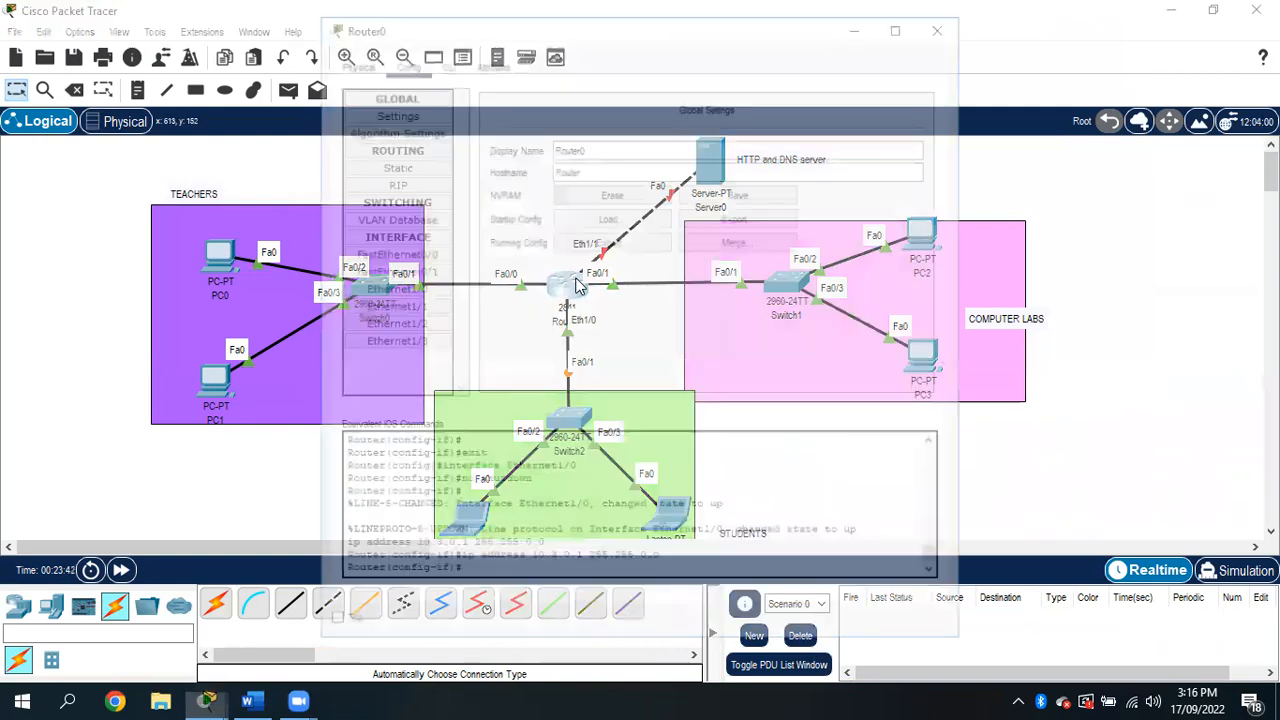
left_click_drag(575, 36, 843, 20)
left_click(731, 60)
key("Return")
key("Return")
type("ex")
key("Return")
key("Return")
- Enter configuration of interface f 0/0 and create a DHCP pool named teacher
type("in")
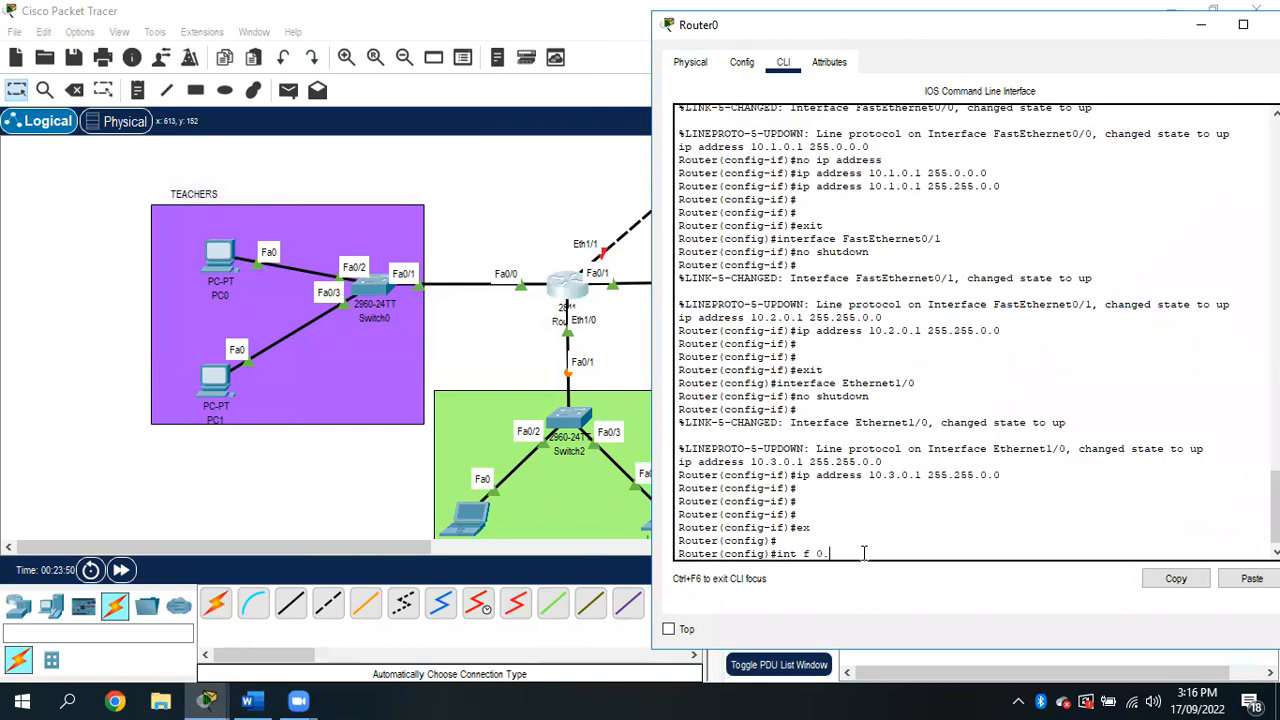
type("t f 0/0")
key("Return")
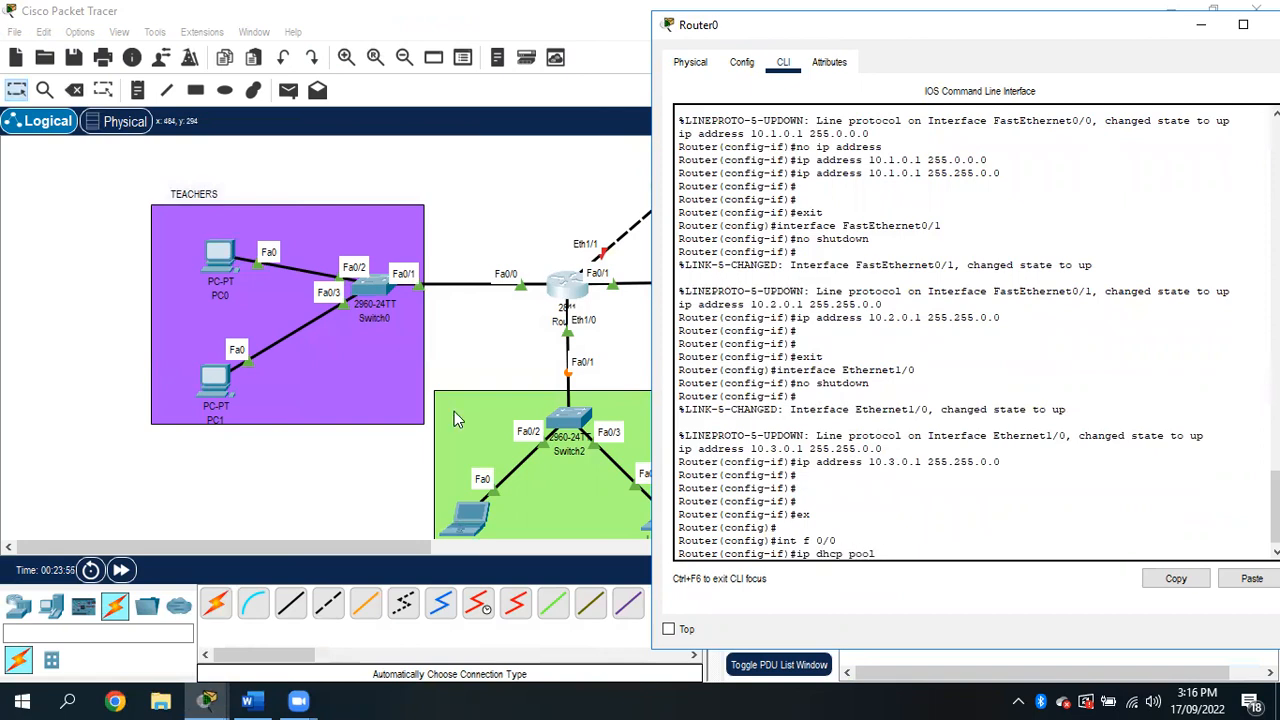
type("teacher")
key("Return")
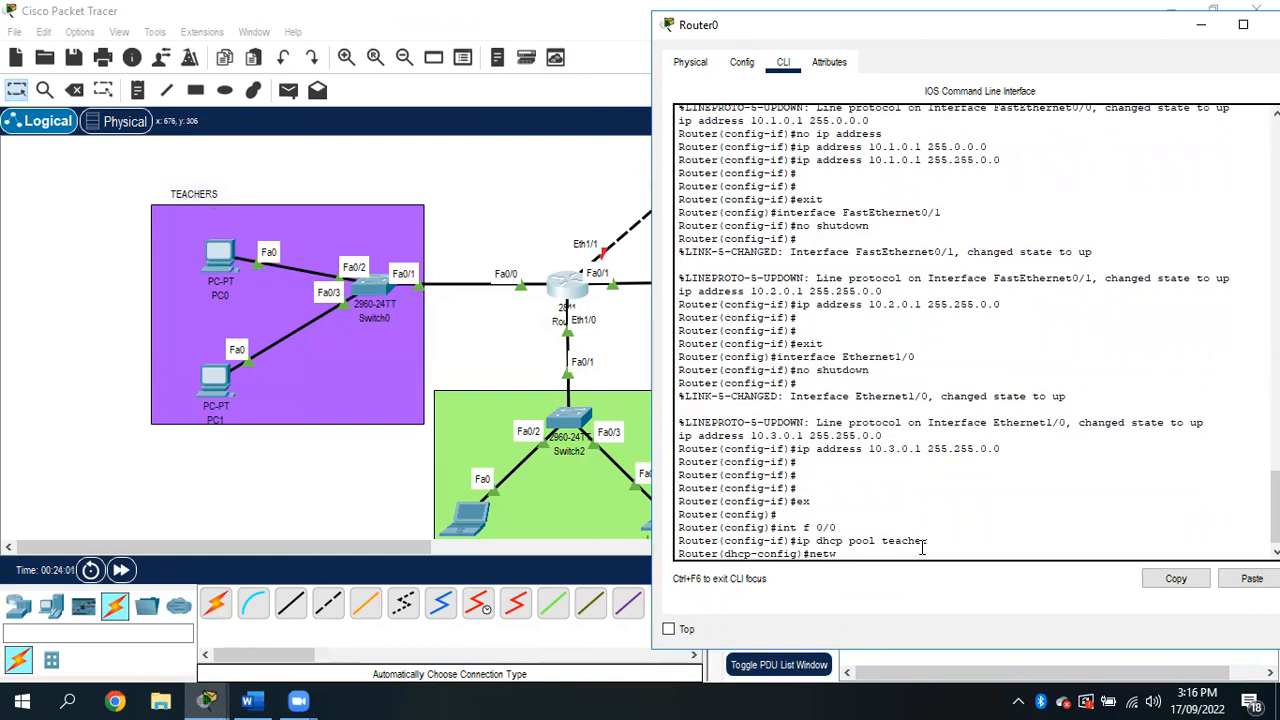
- Give the teacher pool the network 10.1.0.0 255.255.0.0 and default router 10.1.0.1, and exit the pool configuration
type("netw")
key("Tab")
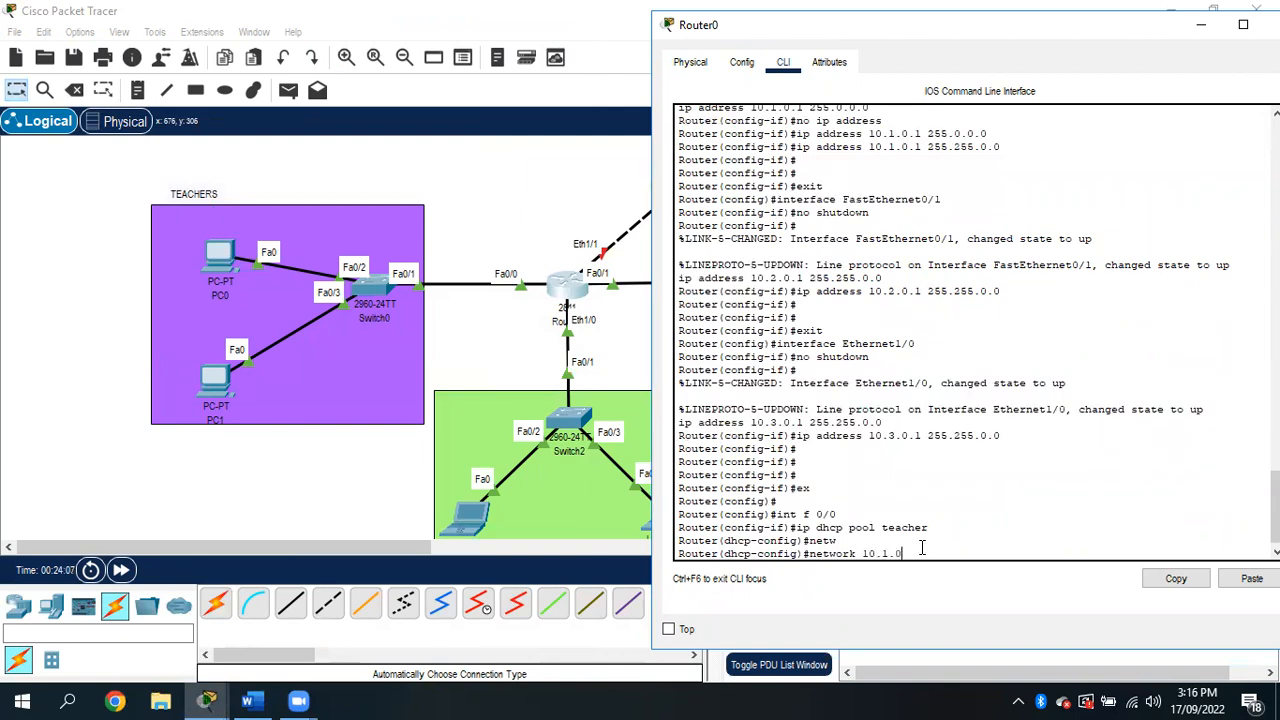
type("55.255.0.0")
key("Return")
type("defa")
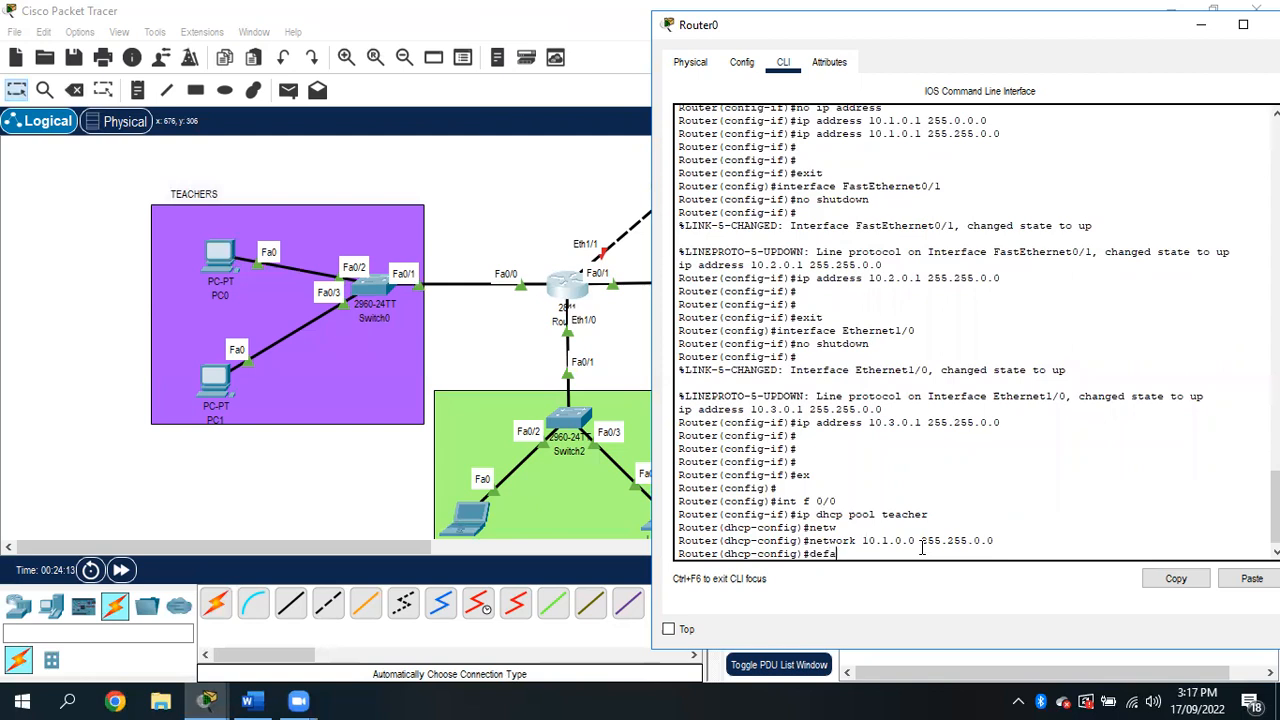
key("Tab")
type("10.1.0.1")
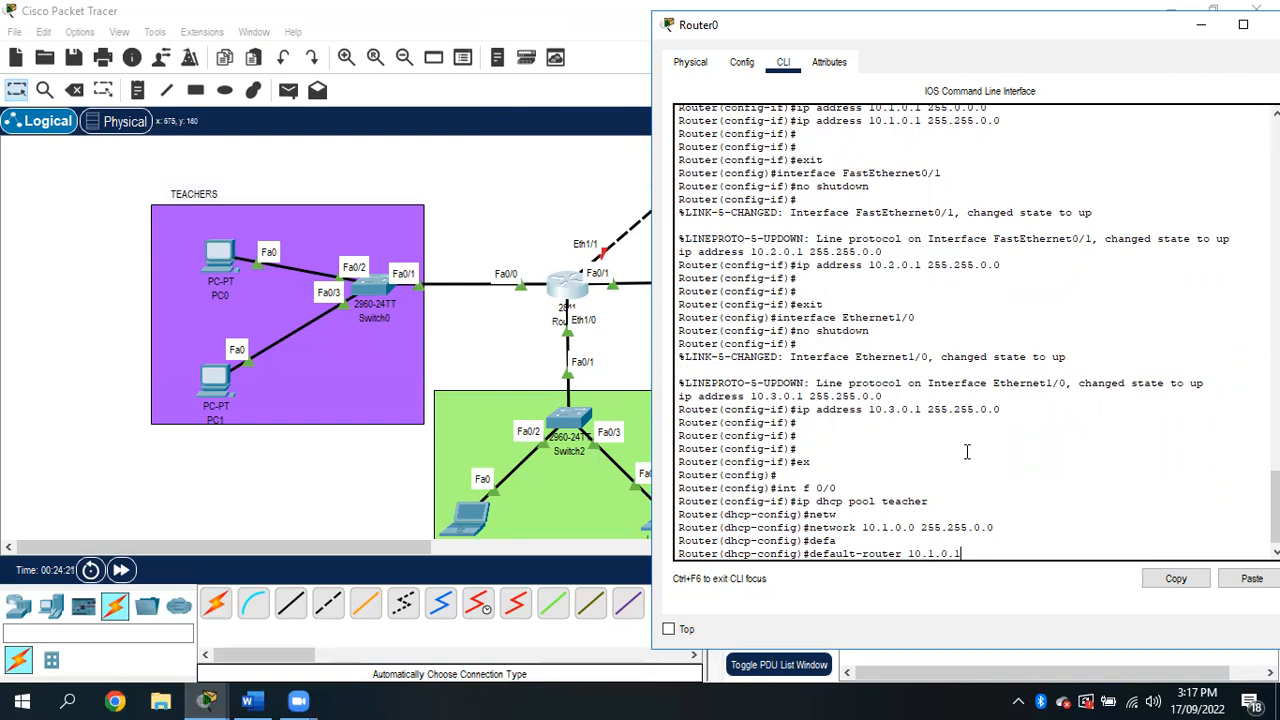
key("Return")
type("ex")
key("Return")
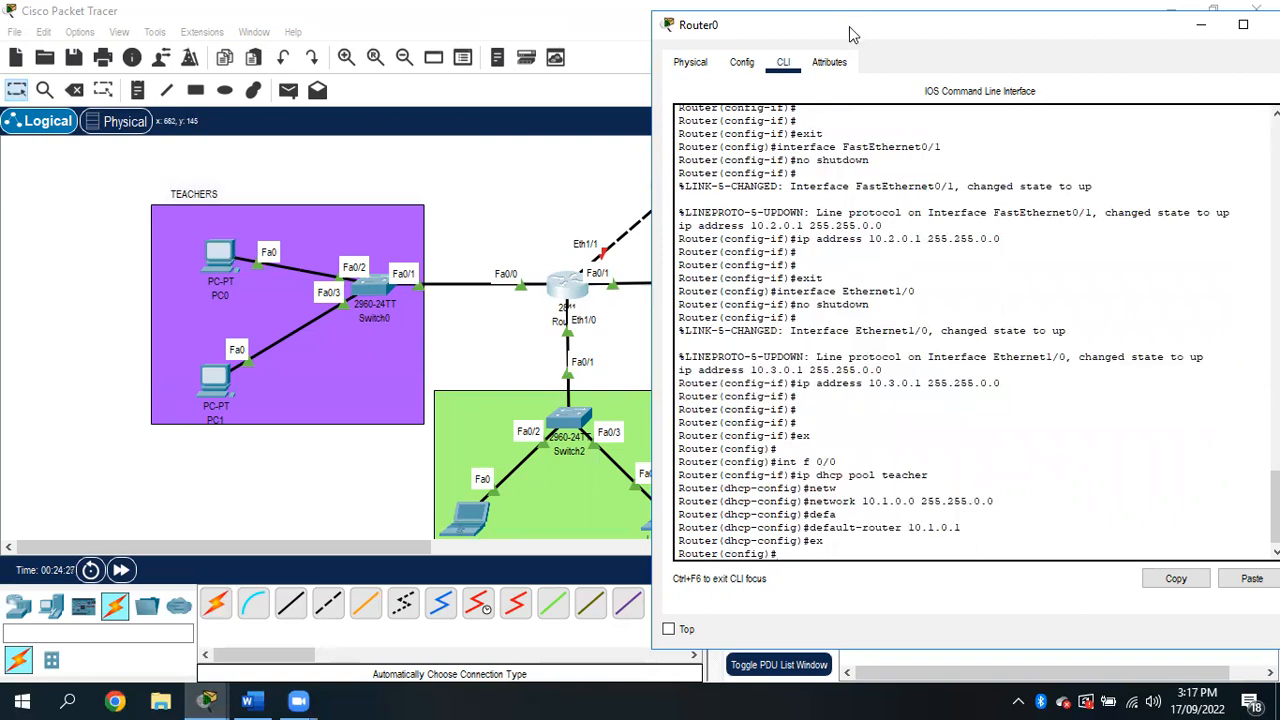
- Enter configuration of interface f 0/1 and create a DHCP pool named lab
left_click_drag(849, 34, 883, 58)
type("nt f 0")
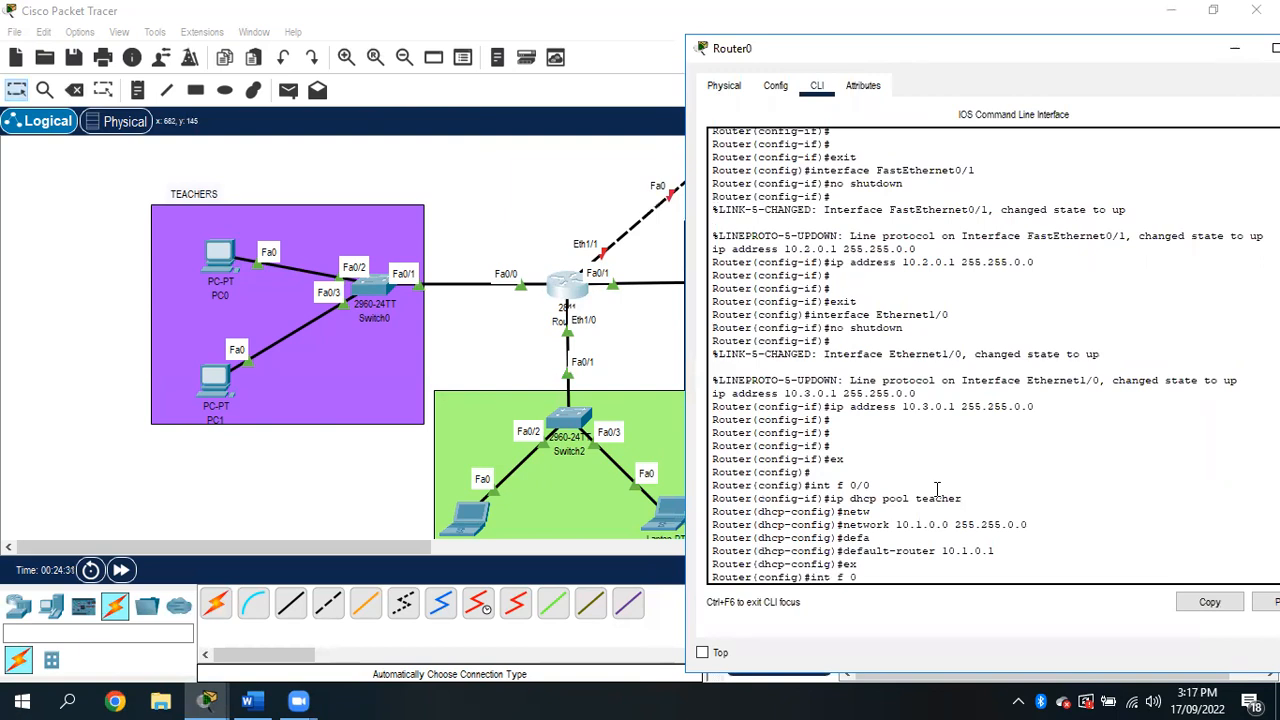
type("/1")
key("Return")
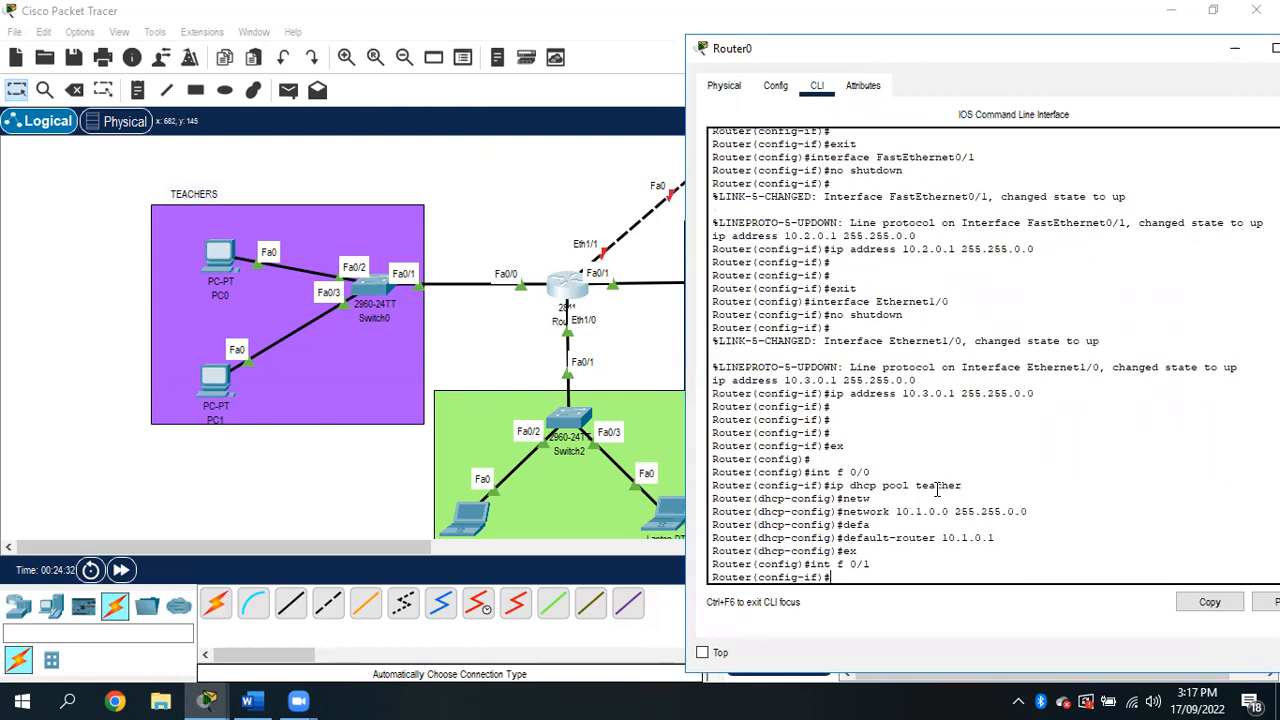
type("ip dhcp pool lab")
key("Return")
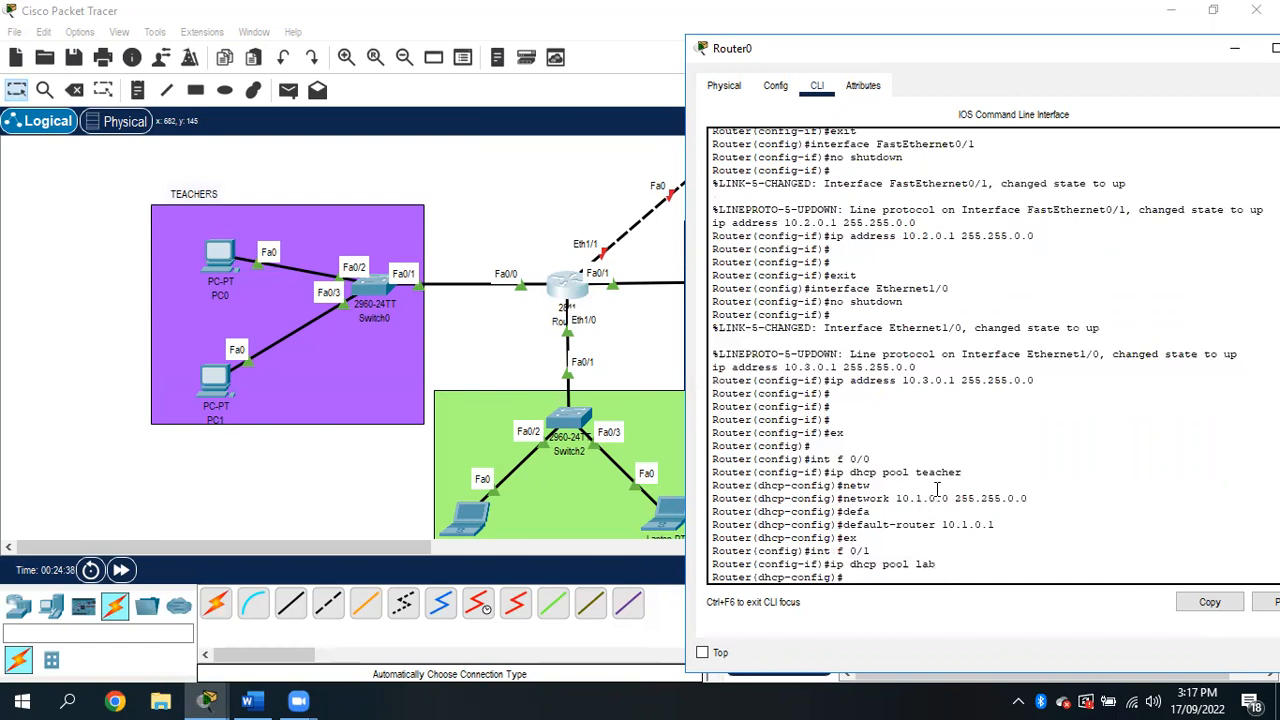
- Give the lab pool the network 10.2.0.0 255.255.0.0 and default router 10.2.0.1, and exit the pool configuration
type("netw")
key("Tab")
type("10")
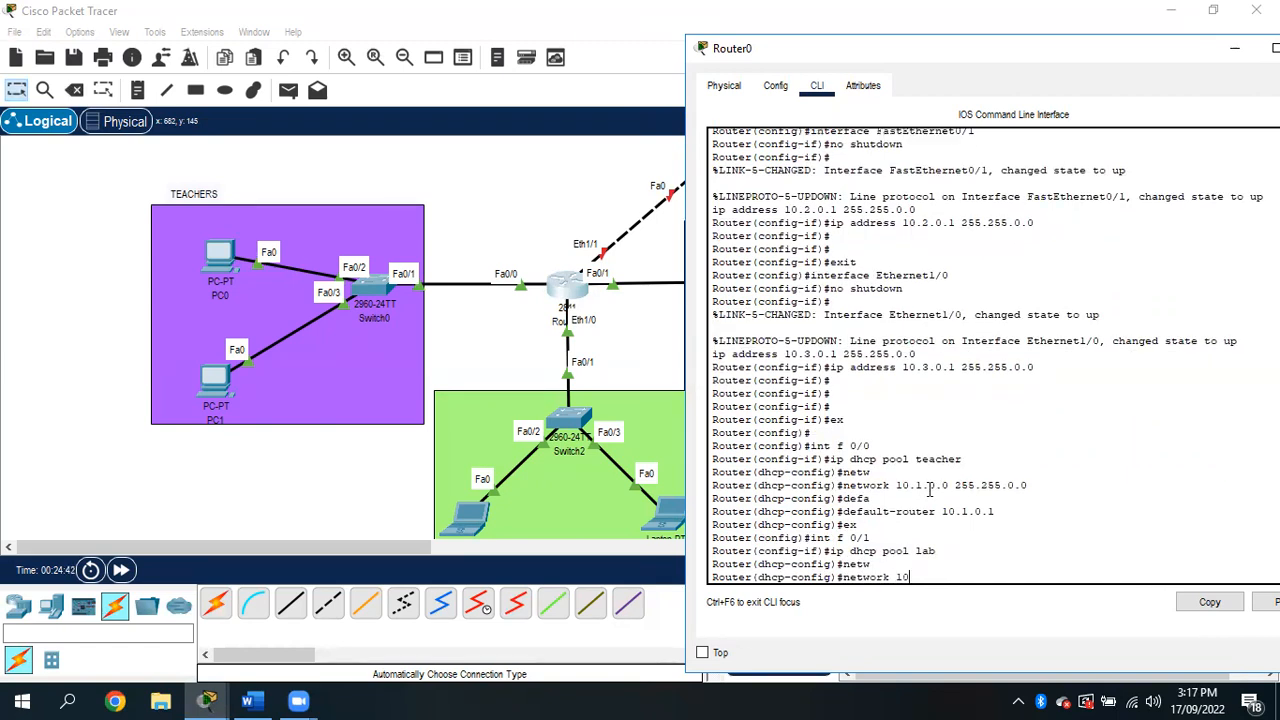
type(".2.0.0 255.255.0")
key("Return")
type("defa")
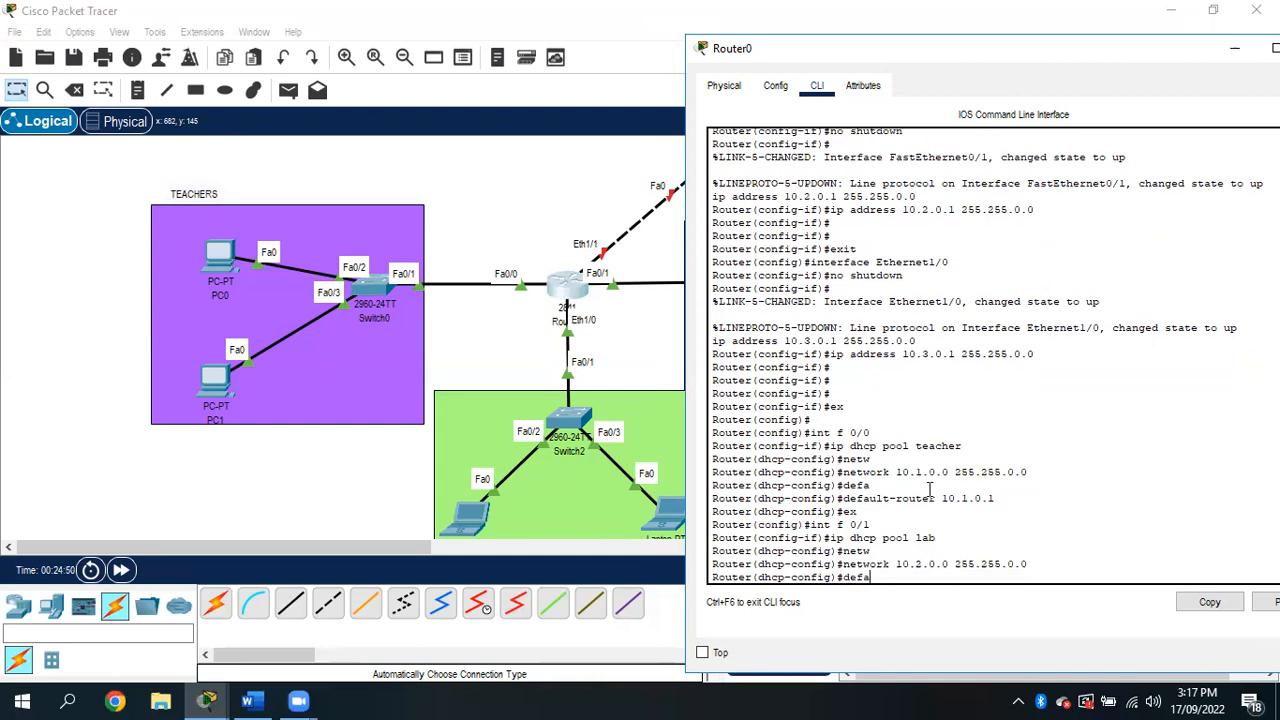
key("Tab")
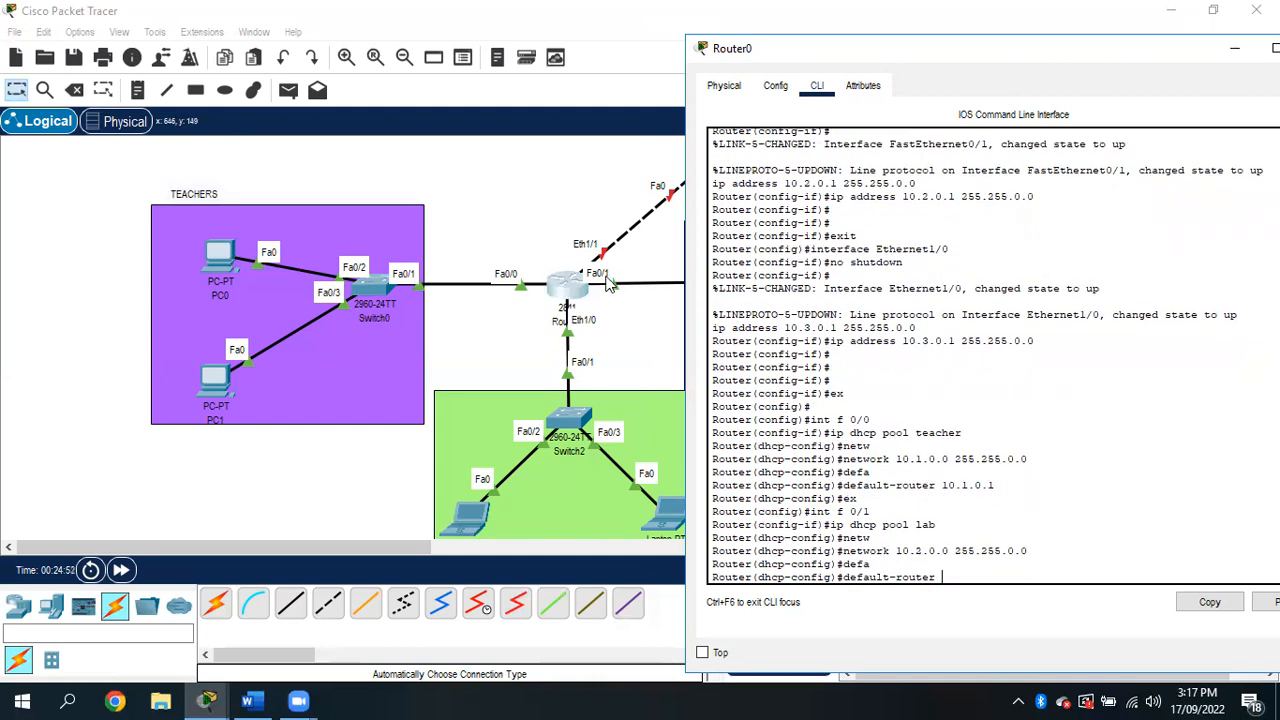
type("10.2.0.1")
key("Return")
type("ex")
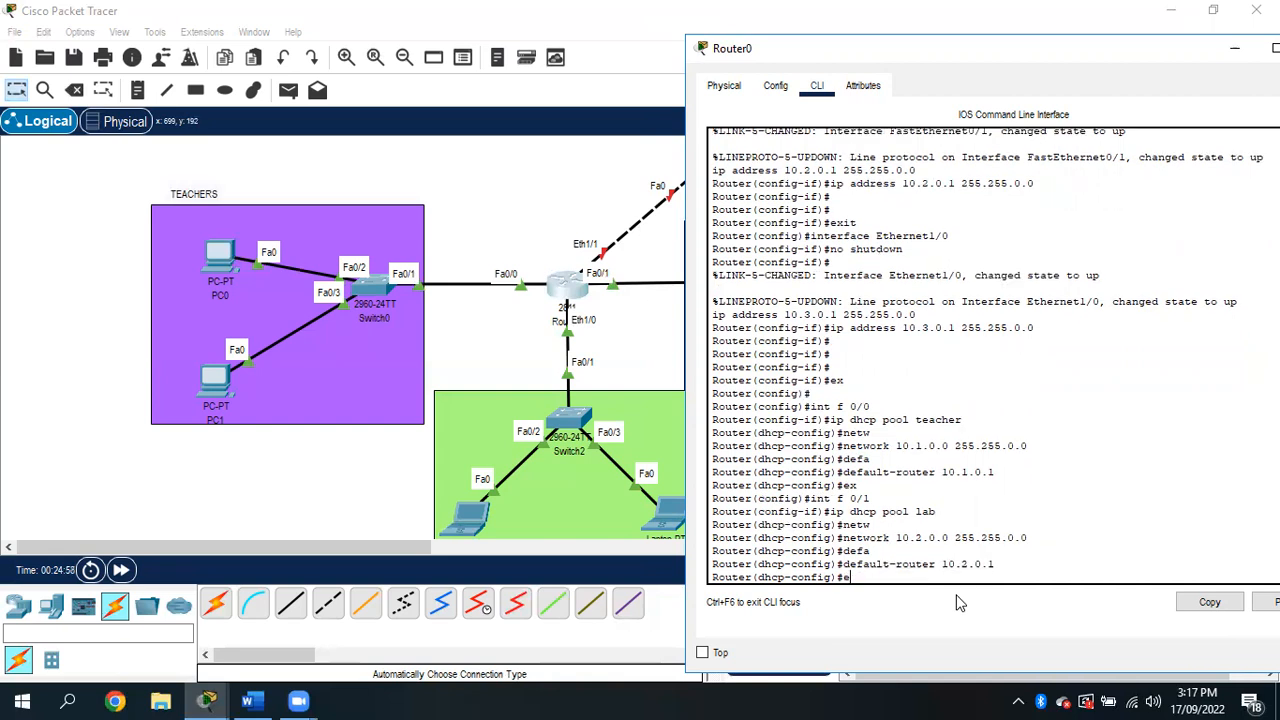
key("Return")
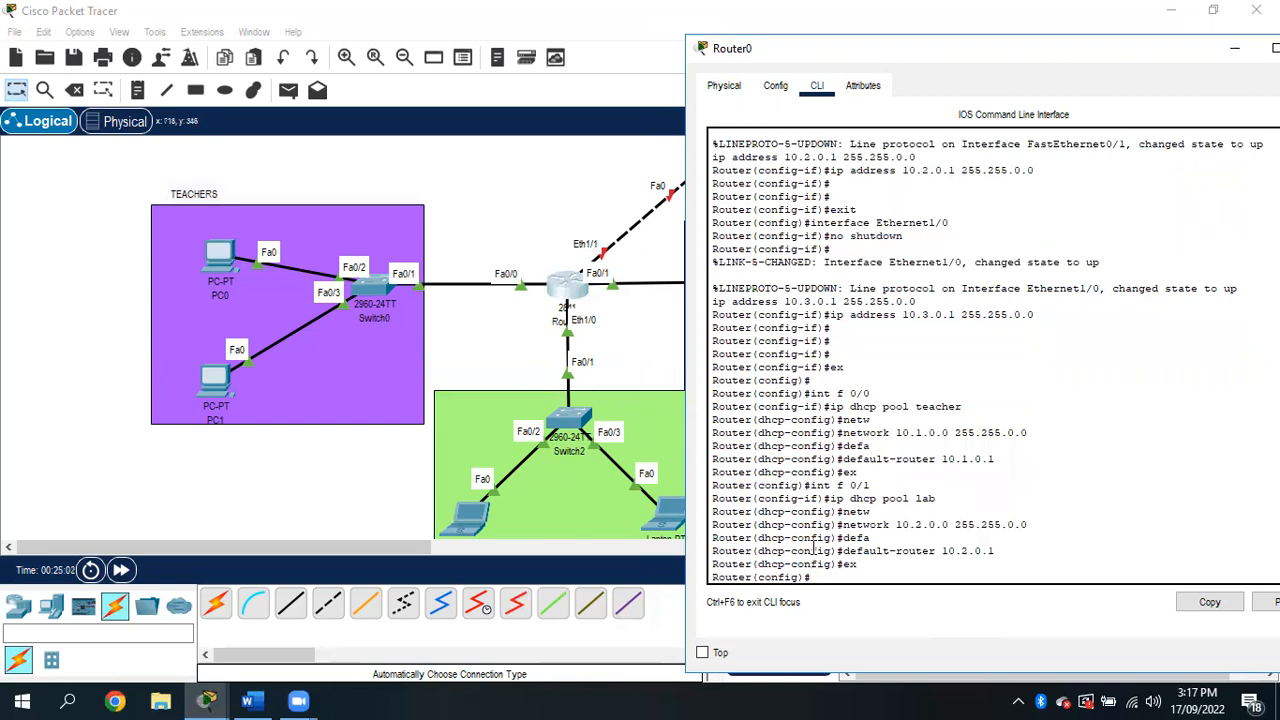
- Enter configuration of interface eth 1/0 and create a DHCP pool named student
type("int eth 1/0")
key("Return")
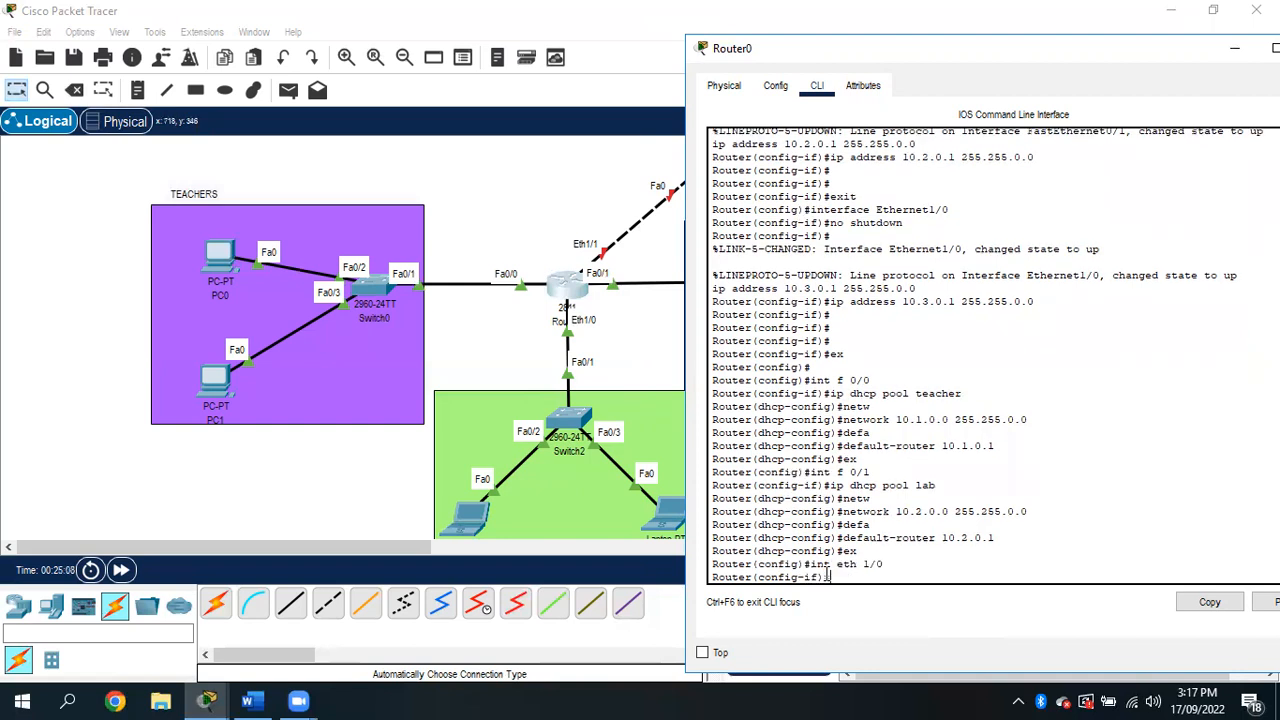
type("net")
key("Tab")
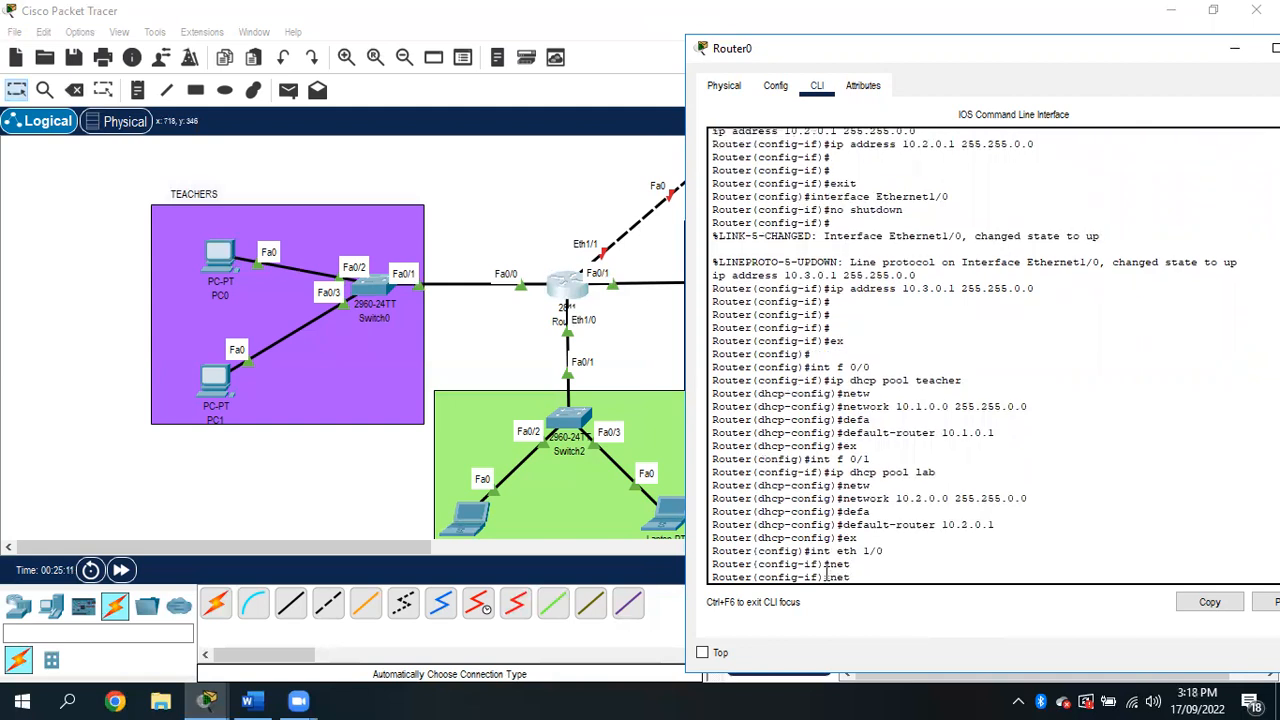
type("w")
key("BackSpace")
key("BackSpace")
key("BackSpace")
key("BackSpace")
type("ip dhcp pool student")
key("Return")
- Give the student pool the network 10.3.0.0 255.255.0.0 and default router 10.3.0.1, and exit the pool configuration
type("network")
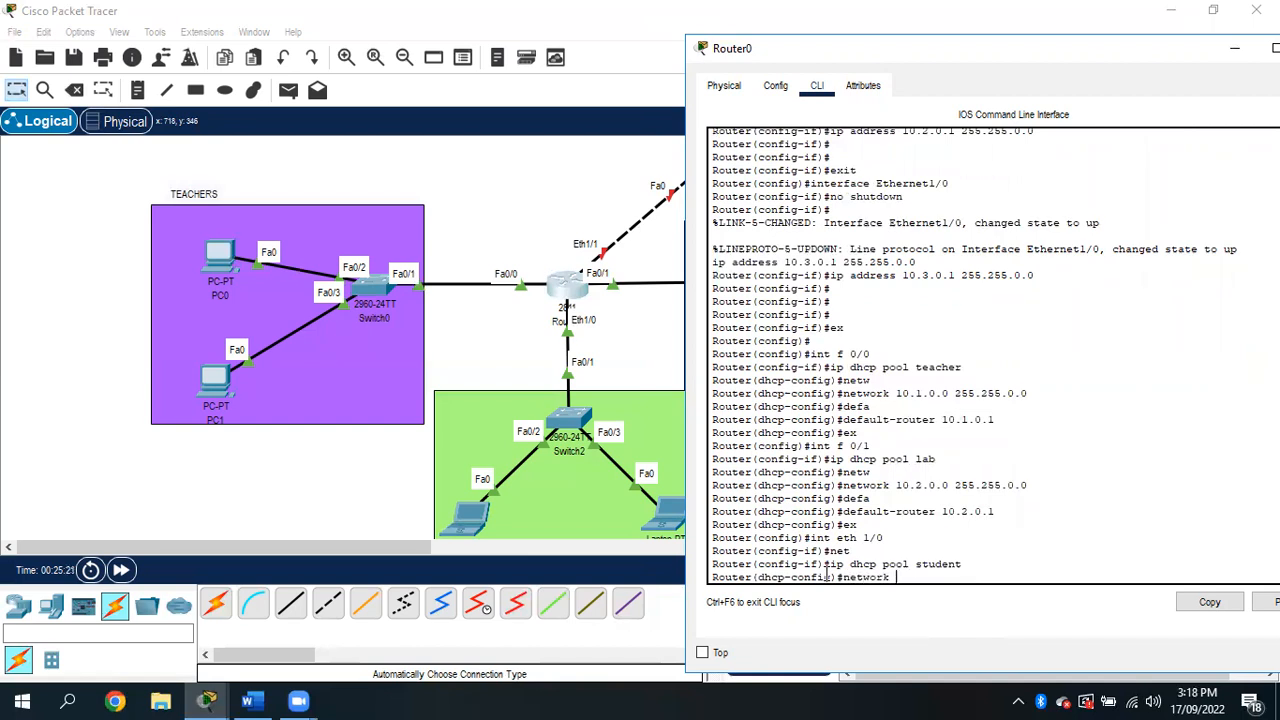
type(" 10.3.0.0 255.255.0.0")
key("Return")
type("defa")
key("Tab")
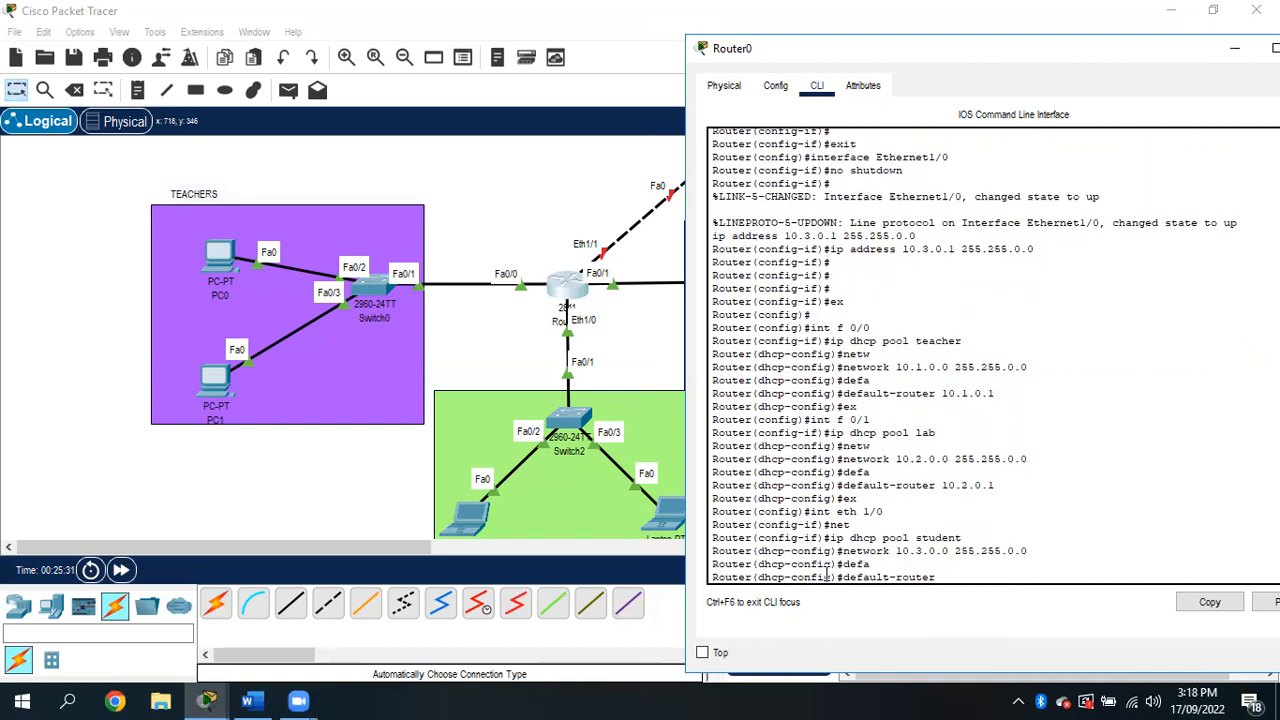
type("10.3.0.1")
key("Return")
type("ex")
key("Return")
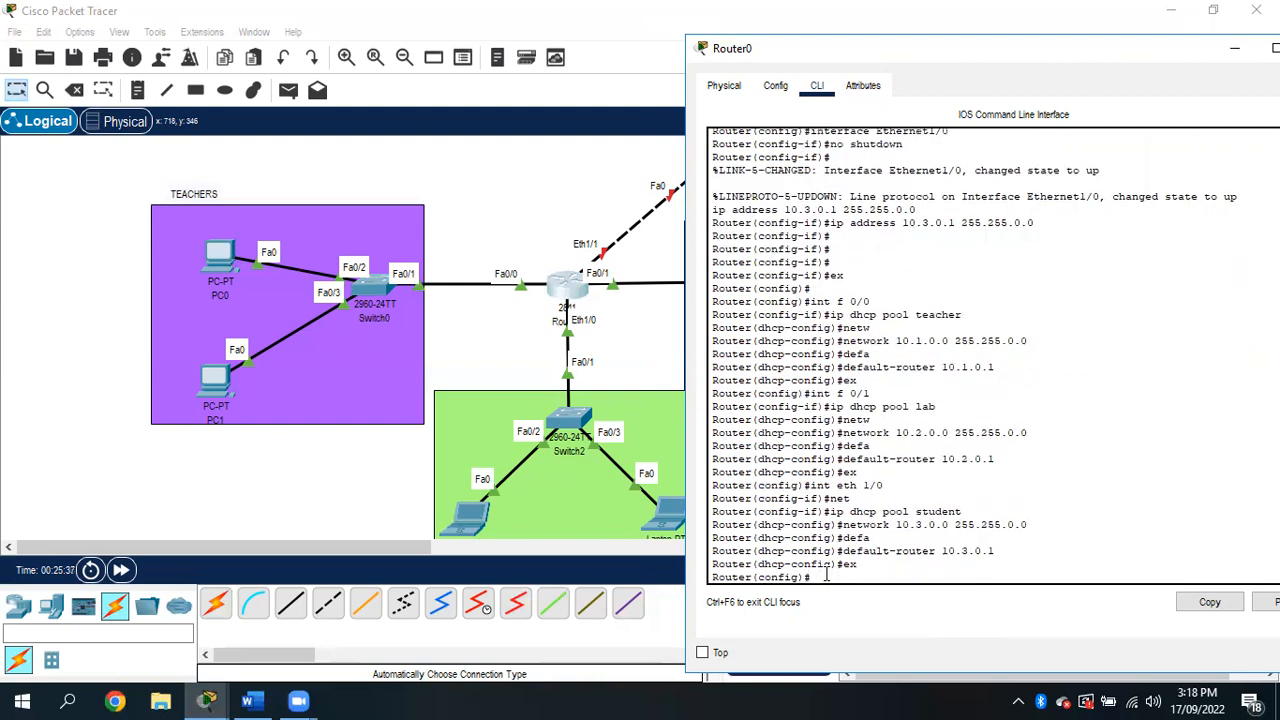
- Keep Router0's window on top but out of the way, and switch PC2's IP configuration to DHCP
left_click(702, 652)
left_click_drag(960, 62, 1034, 407)
left_click(928, 226)
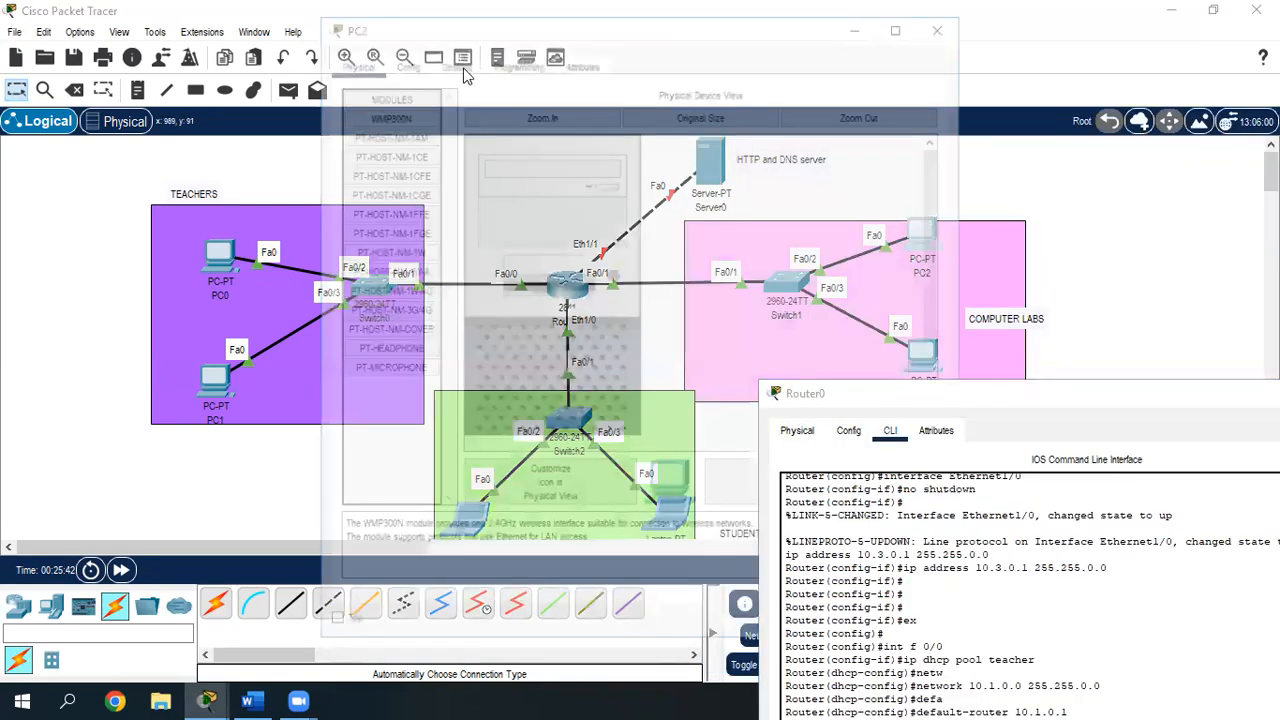
left_click(453, 62)
left_click(411, 139)
left_click(375, 166)
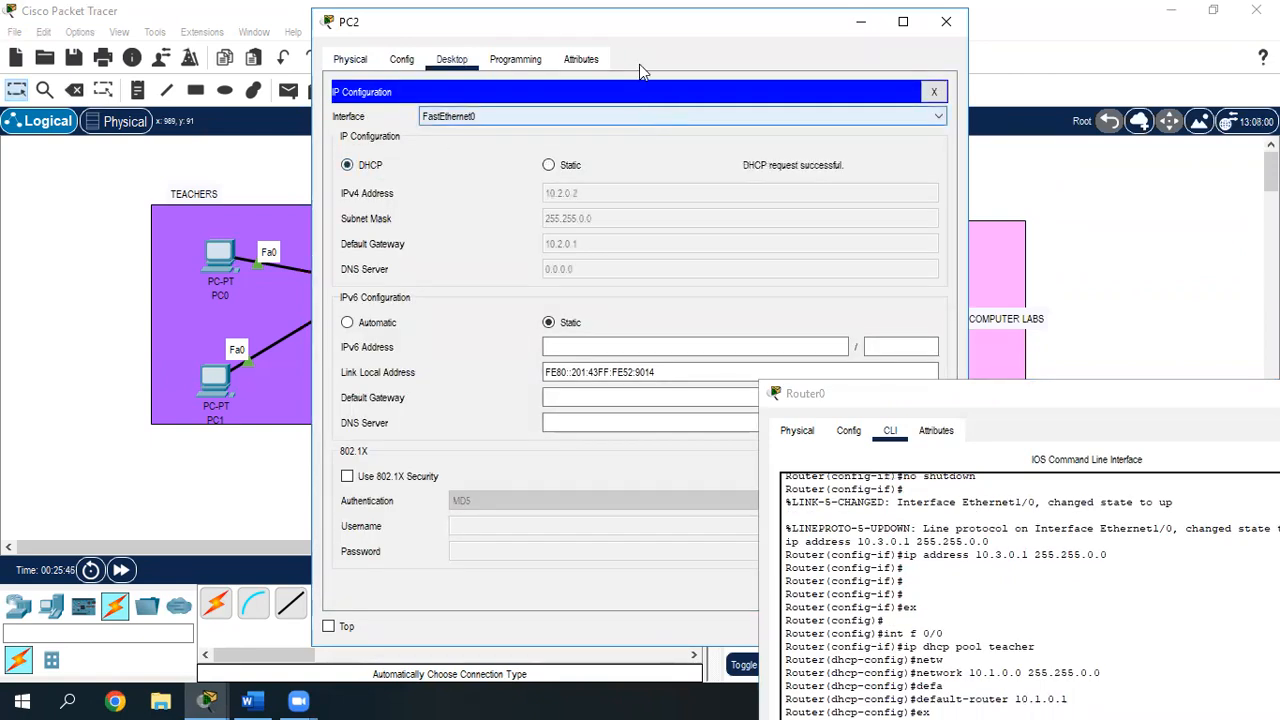
left_click_drag(663, 32, 880, 32)
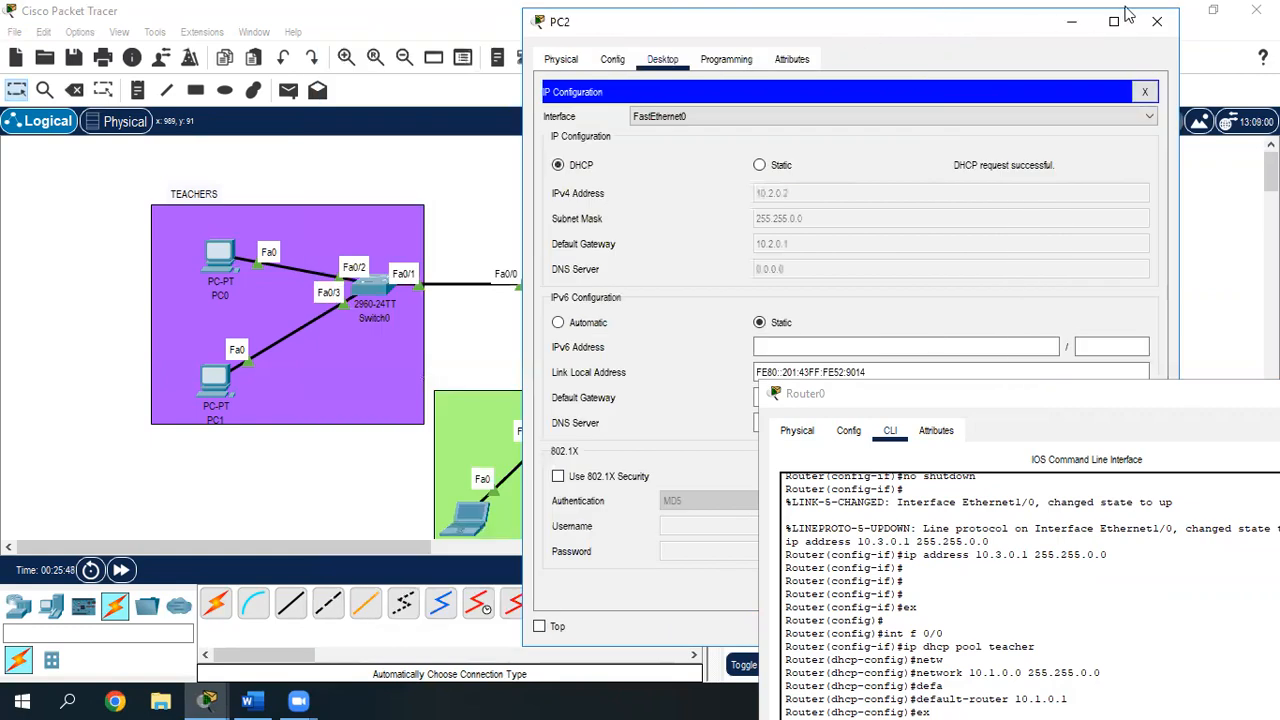
left_click(1160, 21)
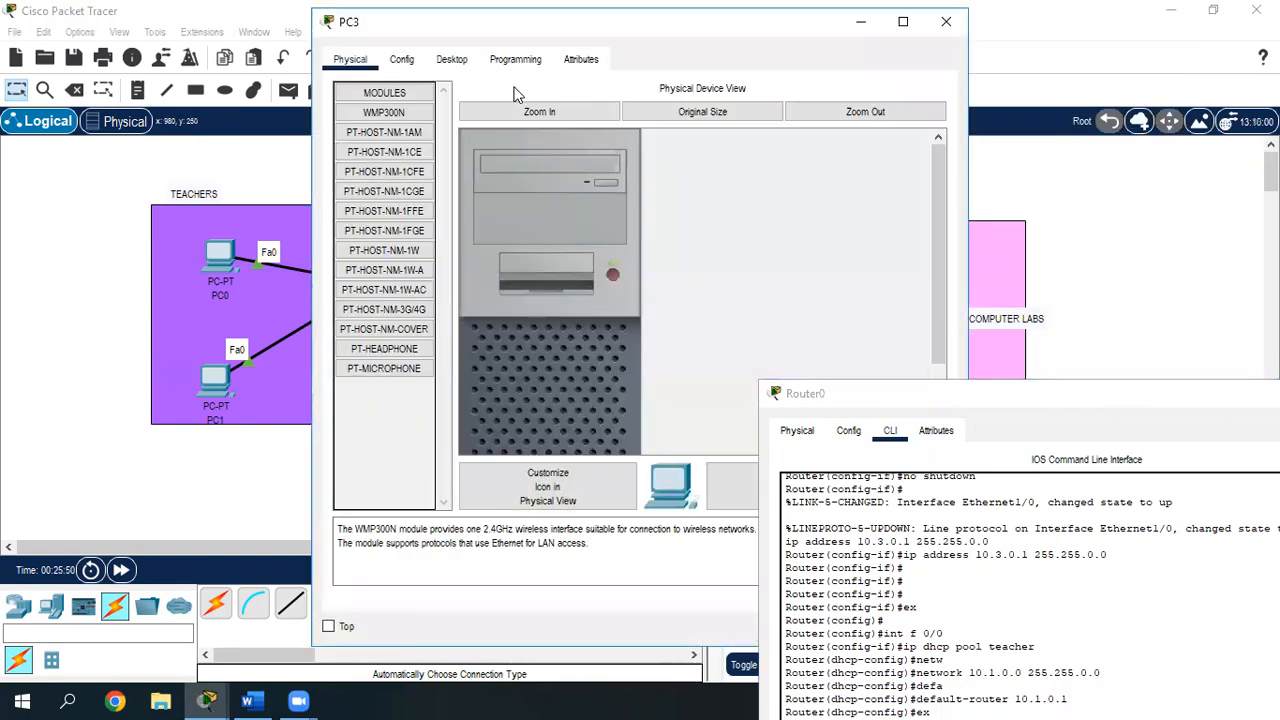
- Switch PC3's IP configuration to DHCP and close its window
left_click(451, 59)
left_click(393, 130)
left_click(348, 166)
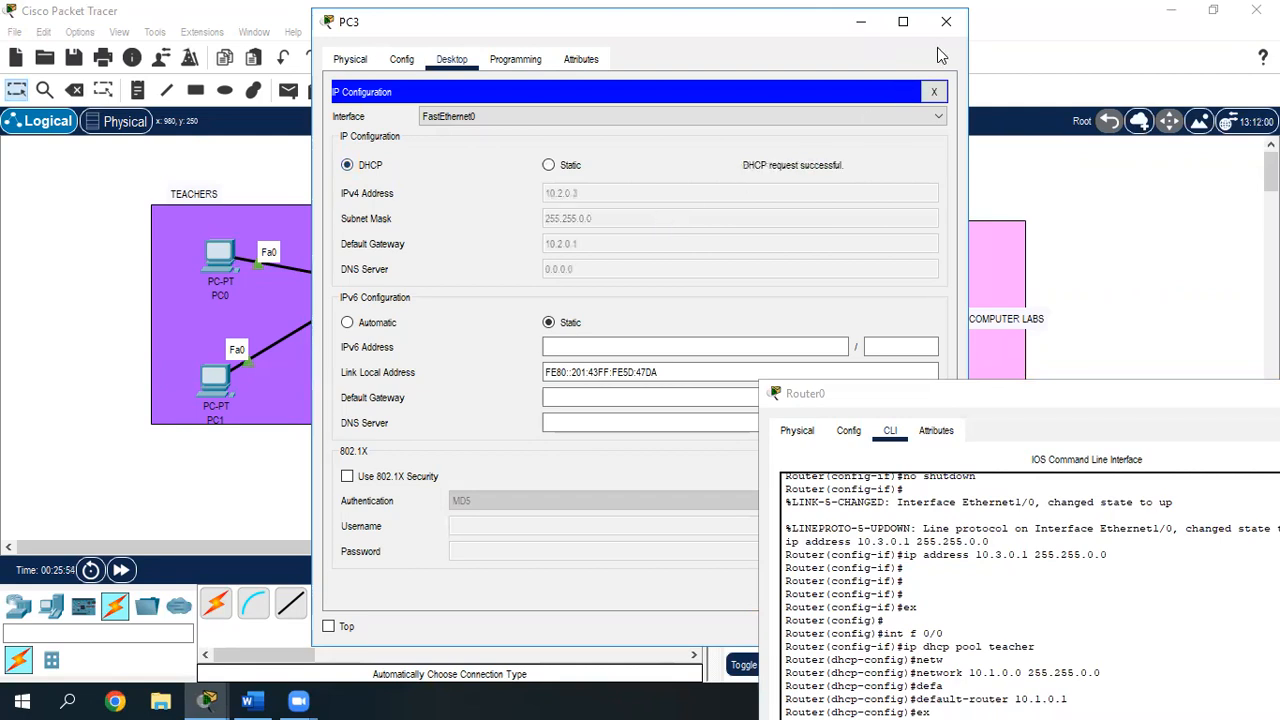
left_click(945, 22)
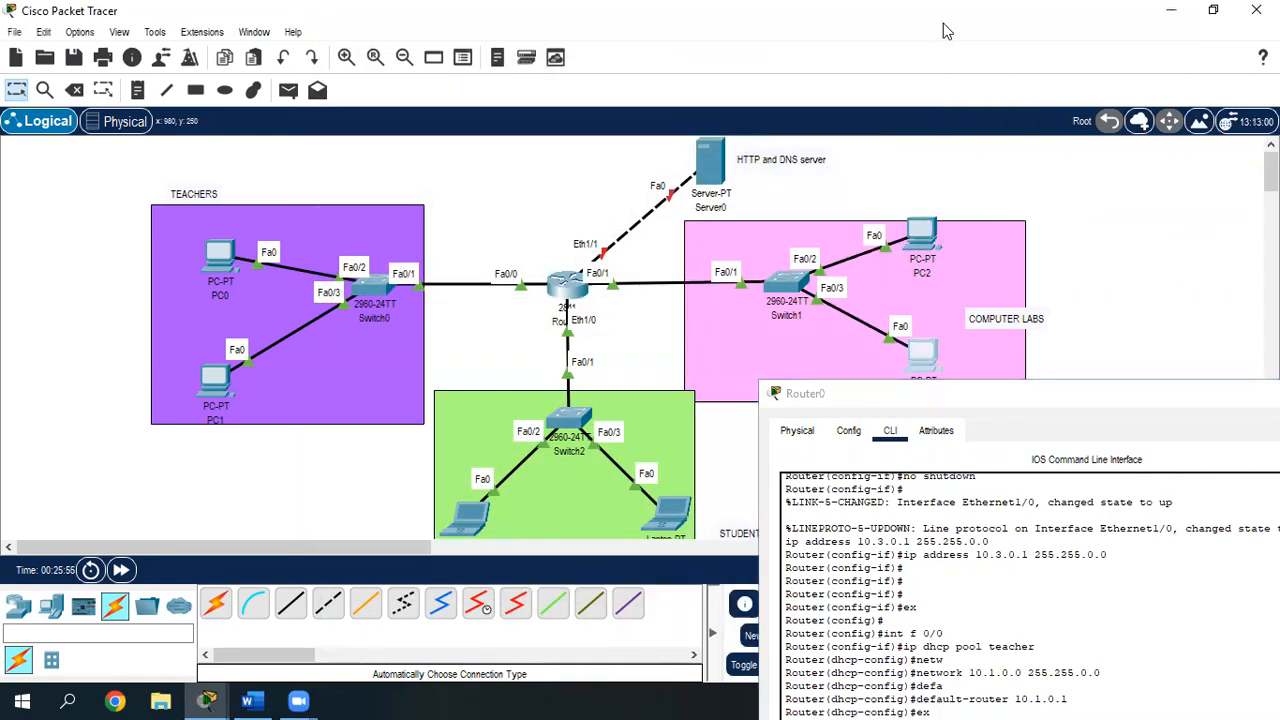
- Open PC0 in the Teachers area, switch its IP configuration to DHCP and close its window
left_click(217, 256)
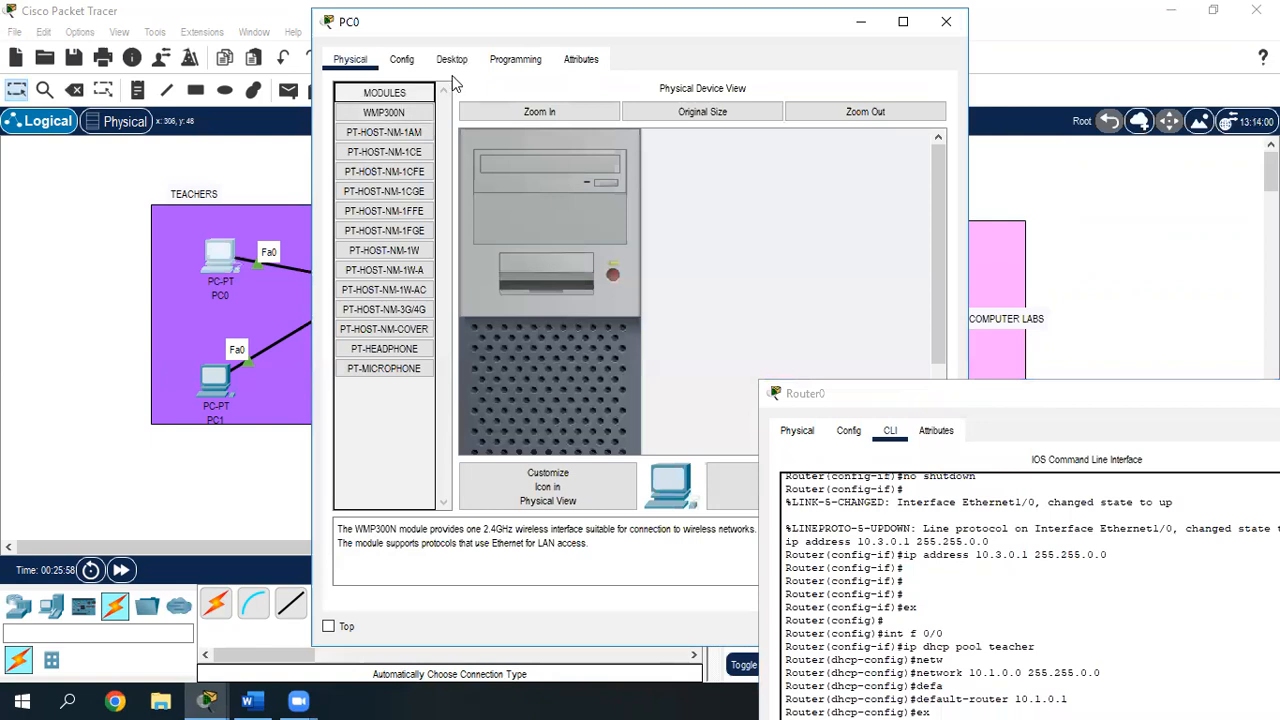
left_click(453, 62)
left_click(402, 148)
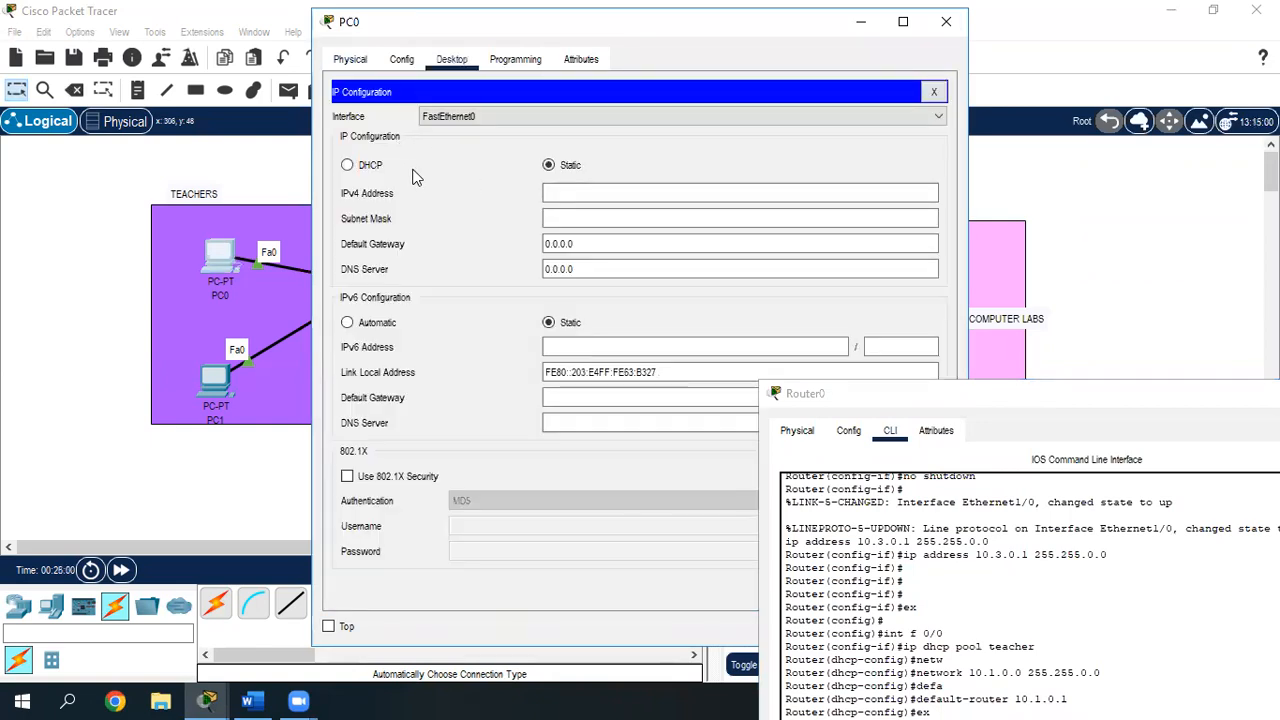
left_click(370, 166)
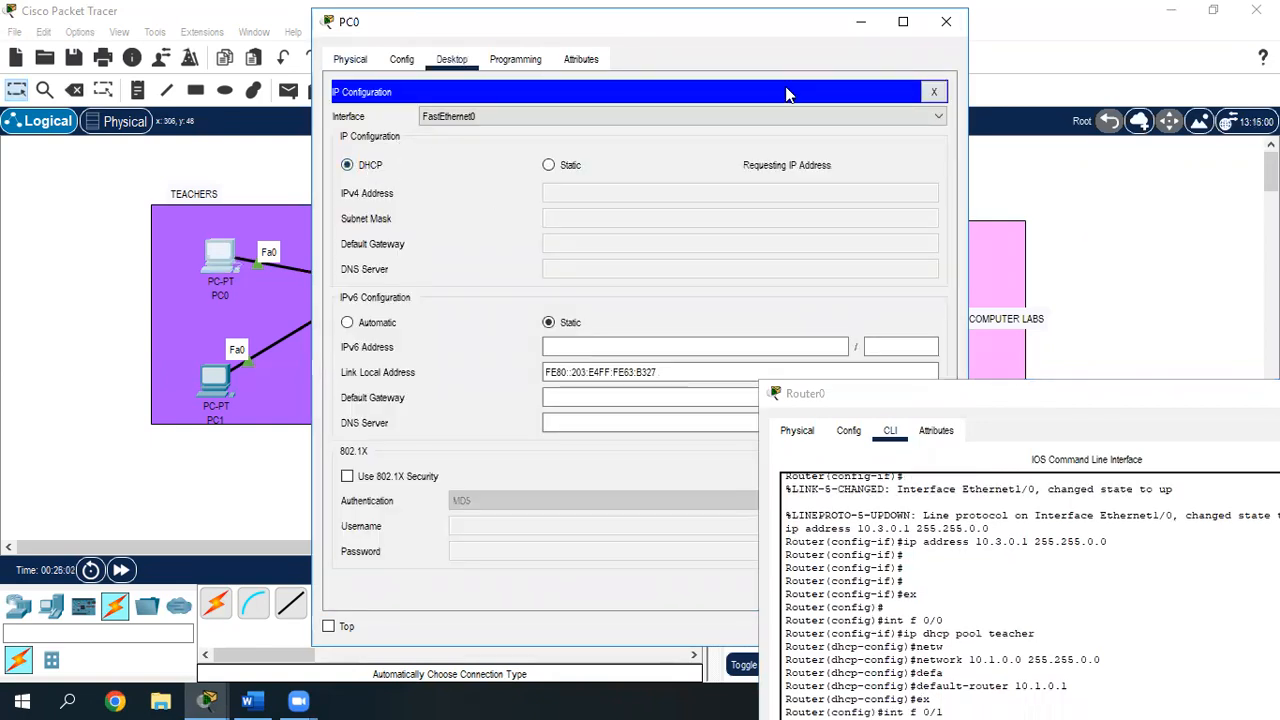
left_click(946, 21)
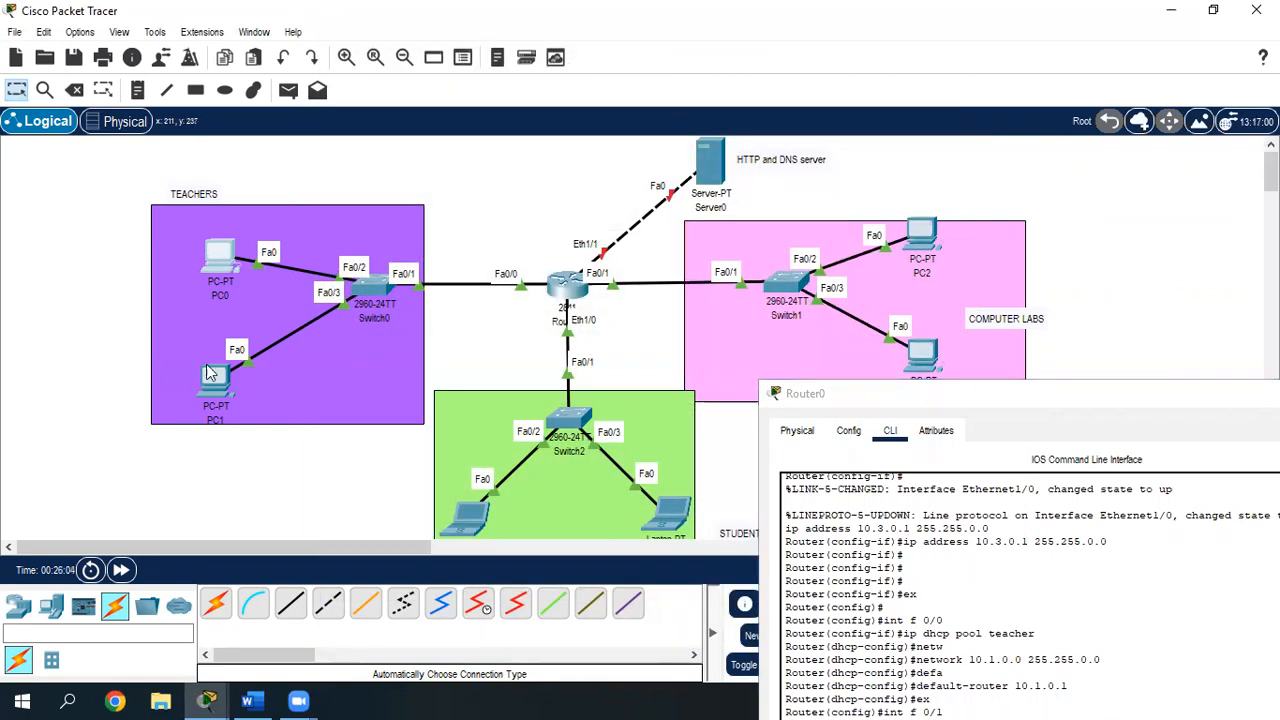
- Open PC1 in the Teachers area and switch its IP configuration to DHCP
left_click(210, 373)
left_click(452, 59)
left_click(390, 167)
left_click(362, 166)
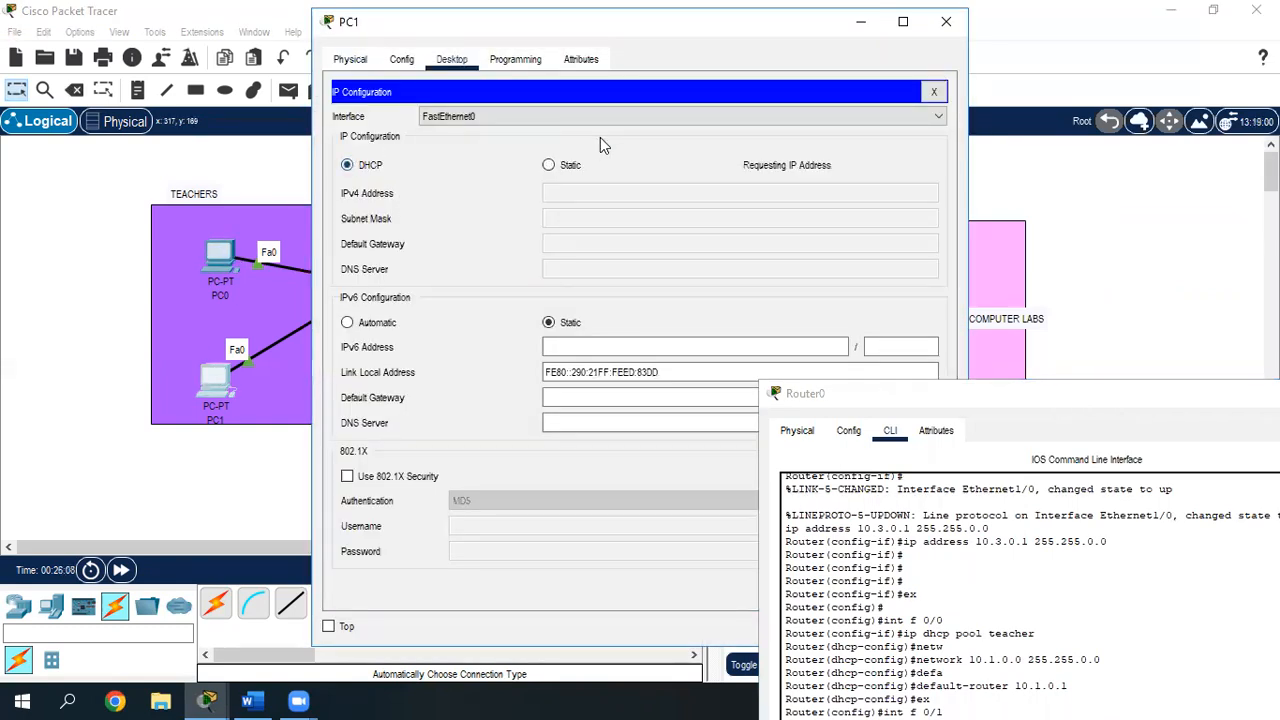
- Close PC1's window, then switch Laptop1's IP configuration to DHCP and close its window
left_click(946, 21)
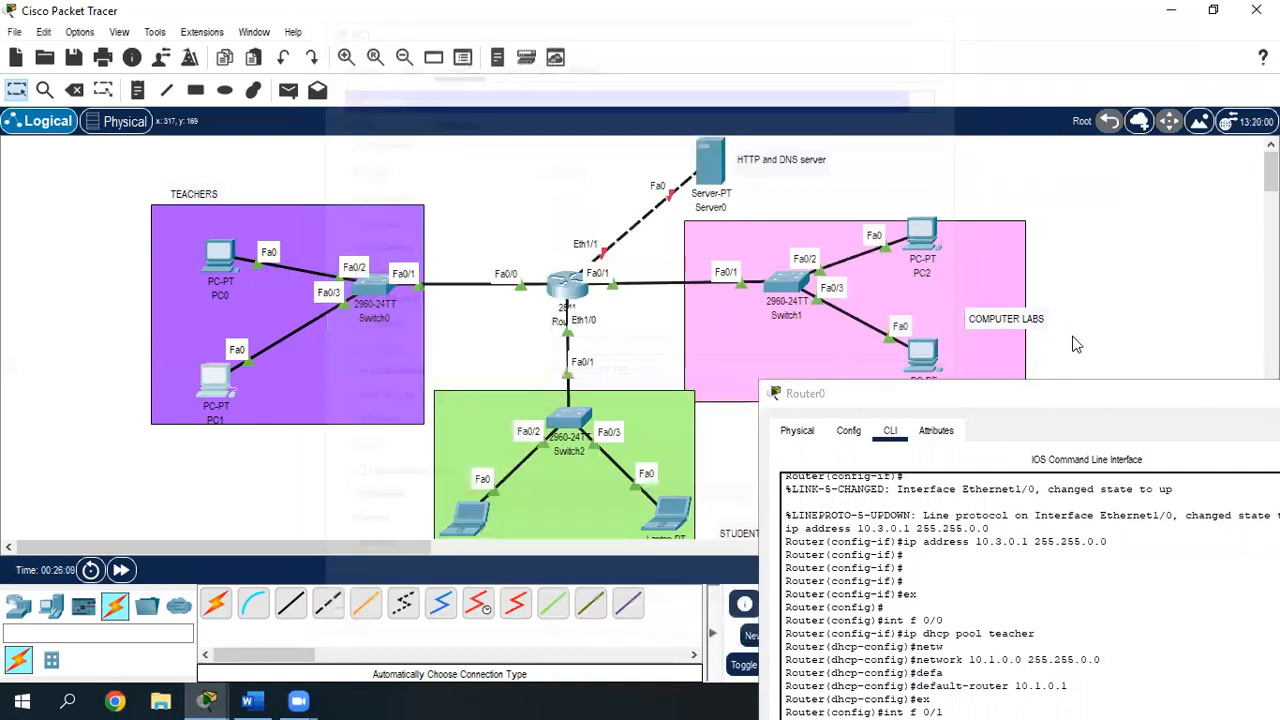
scroll(800, 370, "down", 3)
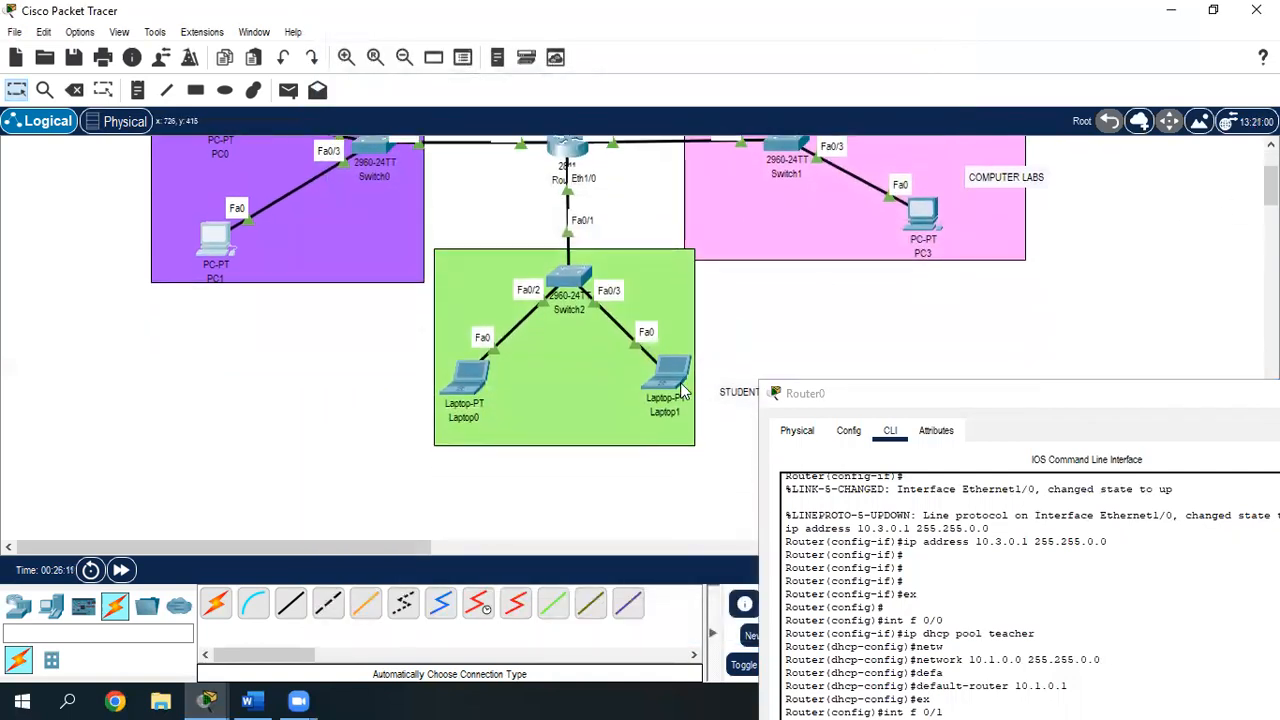
left_click(683, 392)
left_click(453, 59)
left_click(403, 132)
left_click(381, 164)
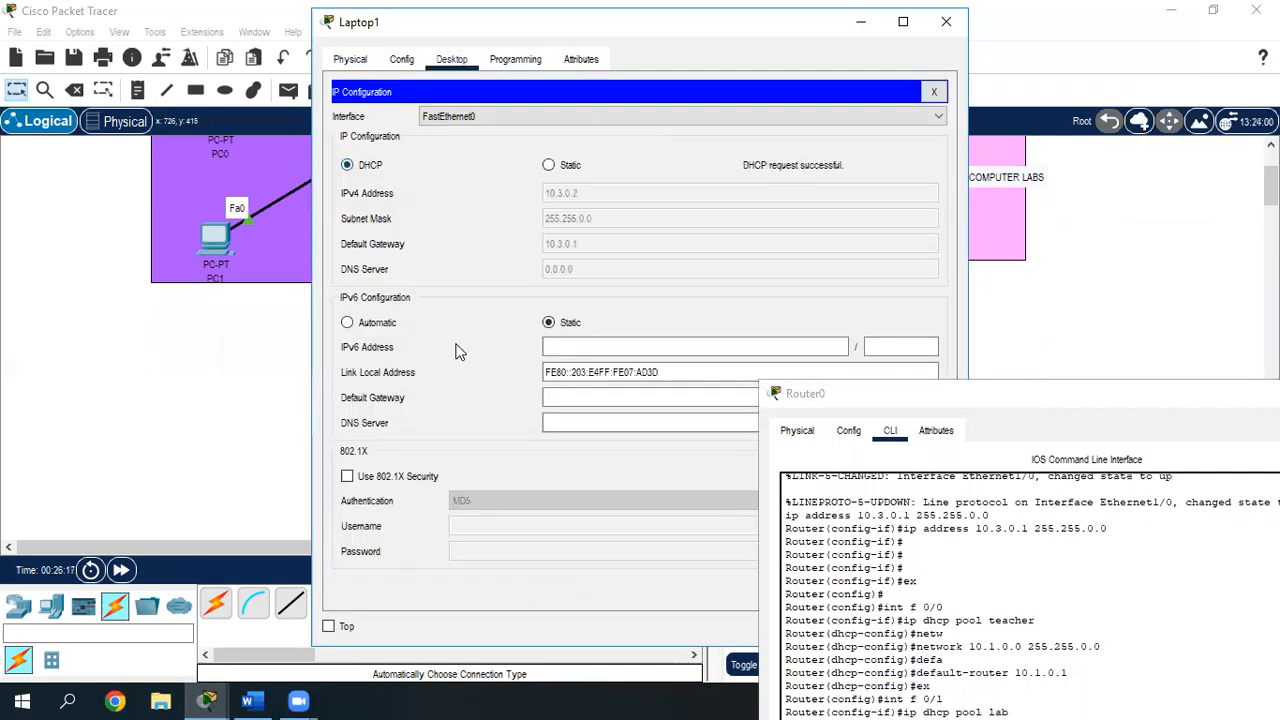
left_click(946, 21)
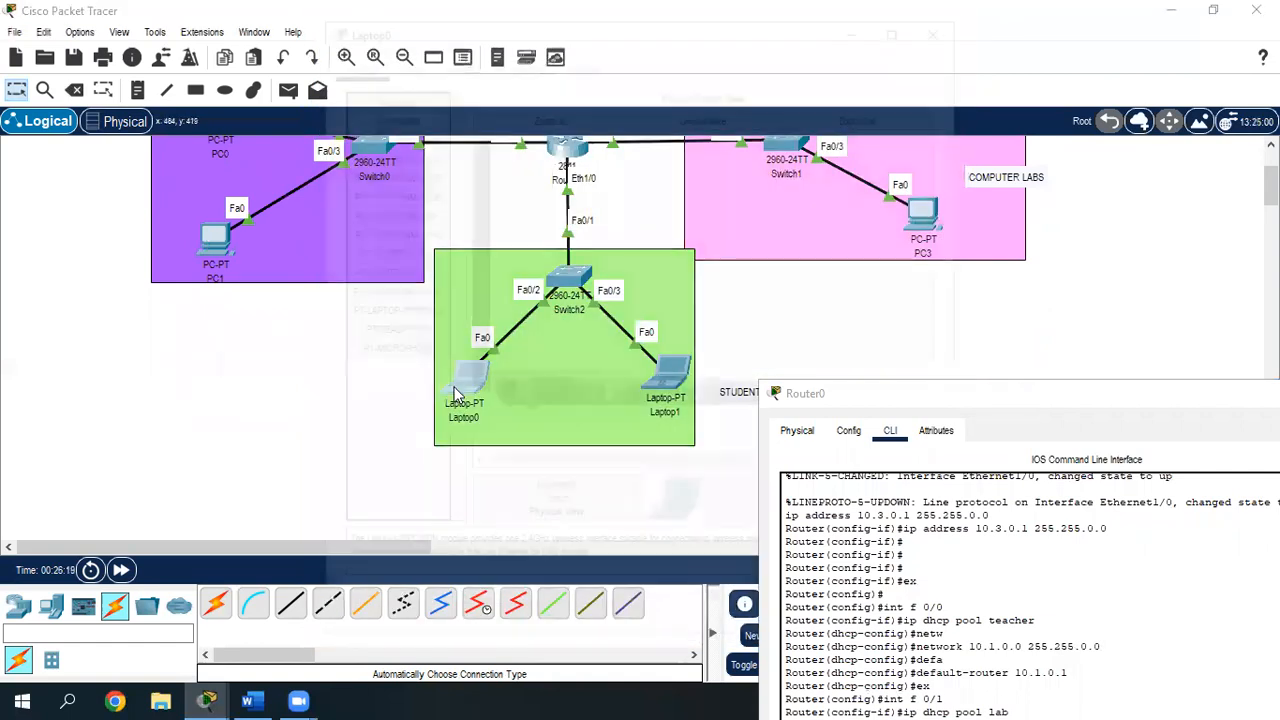
- Open Laptop0 in the Students area, switch its IP configuration to DHCP and close its window
left_click(465, 380)
left_click(455, 60)
left_click(398, 150)
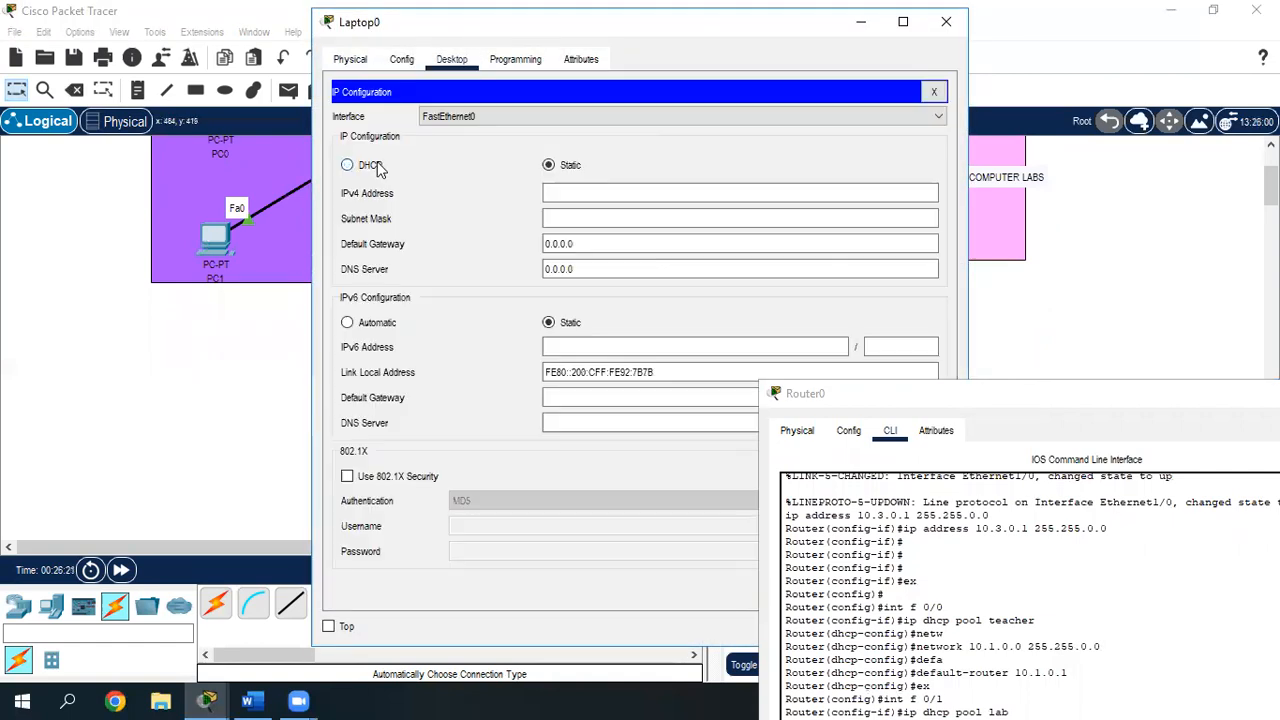
left_click(376, 166)
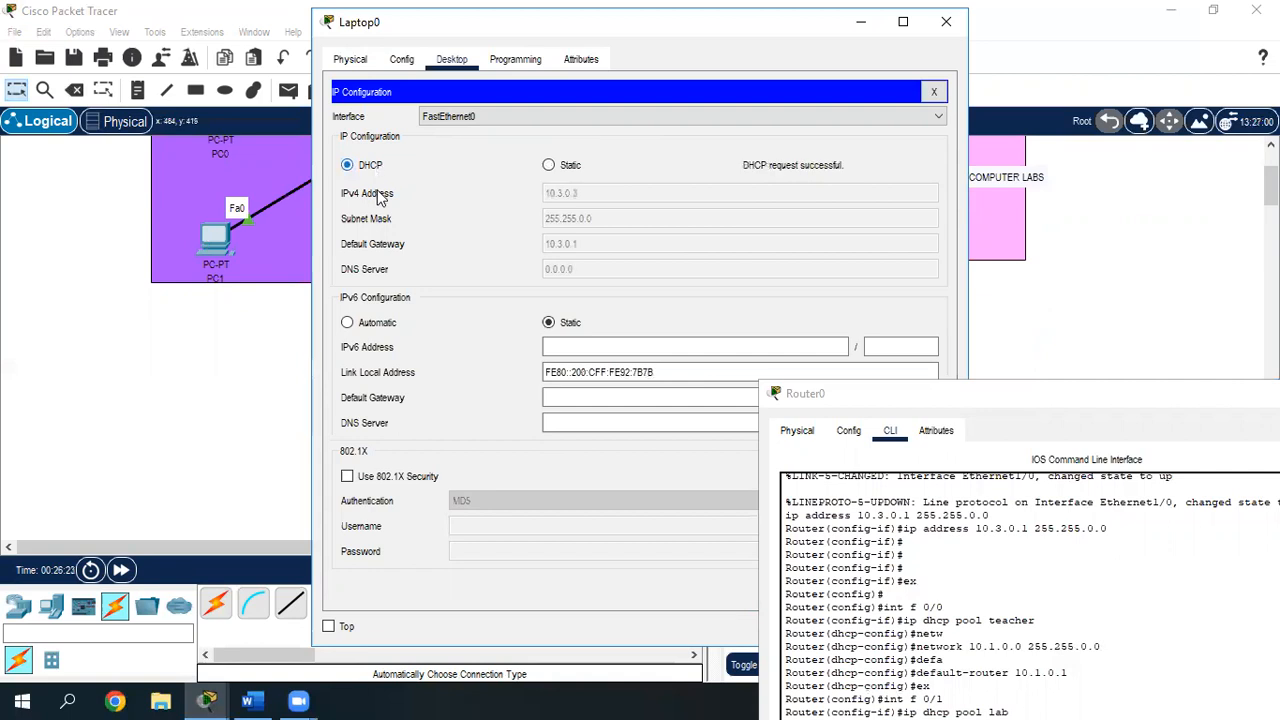
left_click(946, 21)
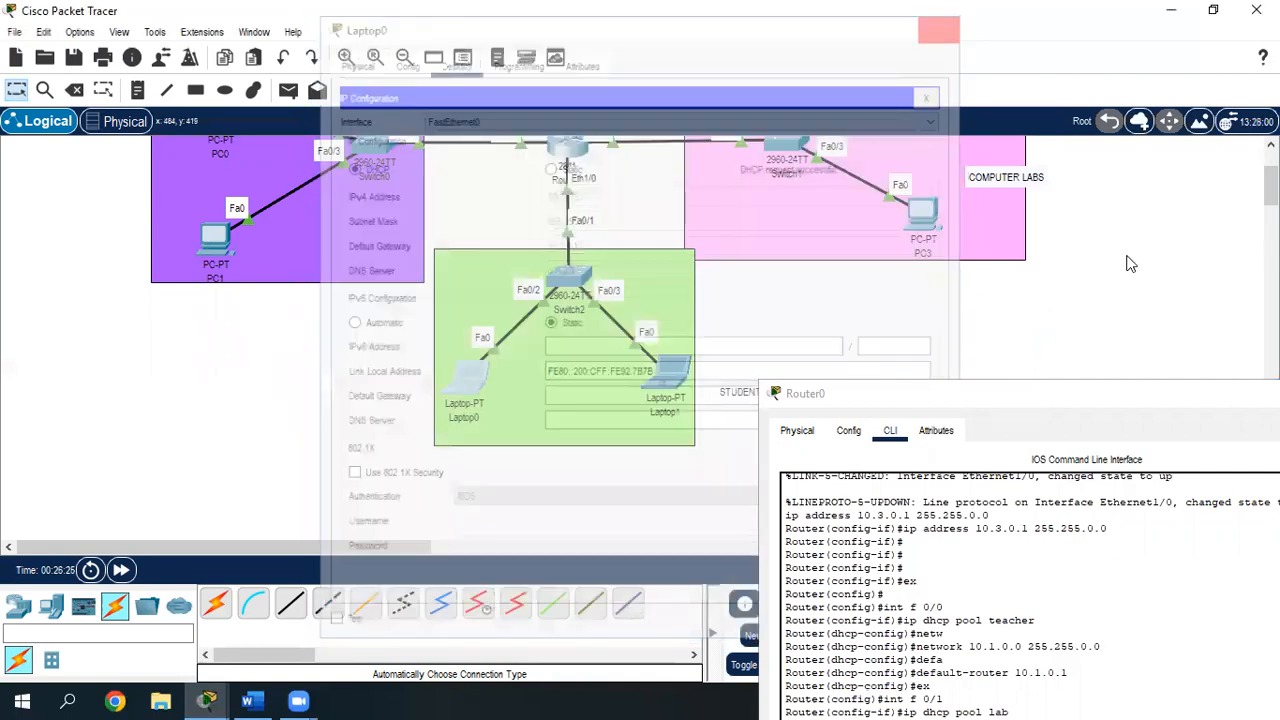
- Close Router0's window and bring the whole topology from the server down to the Students area into view
scroll(600, 340, "up", 3)
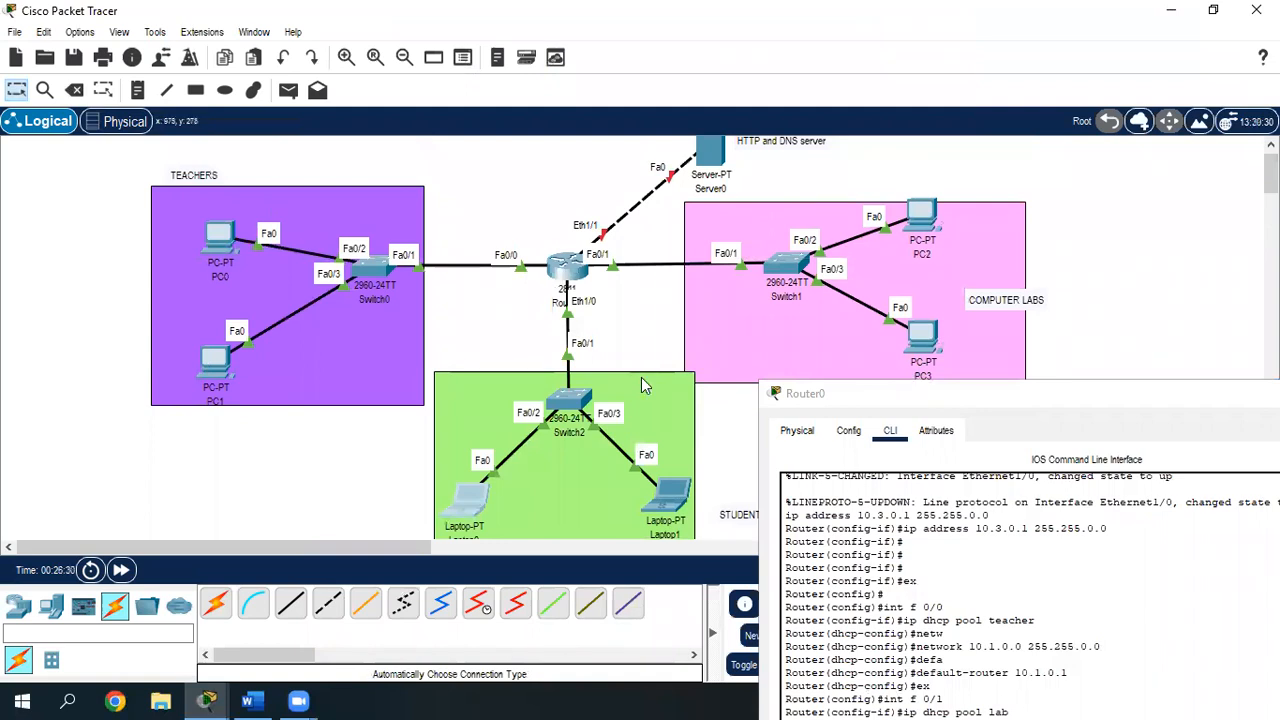
left_click_drag(805, 393, 382, 363)
left_click(962, 365)
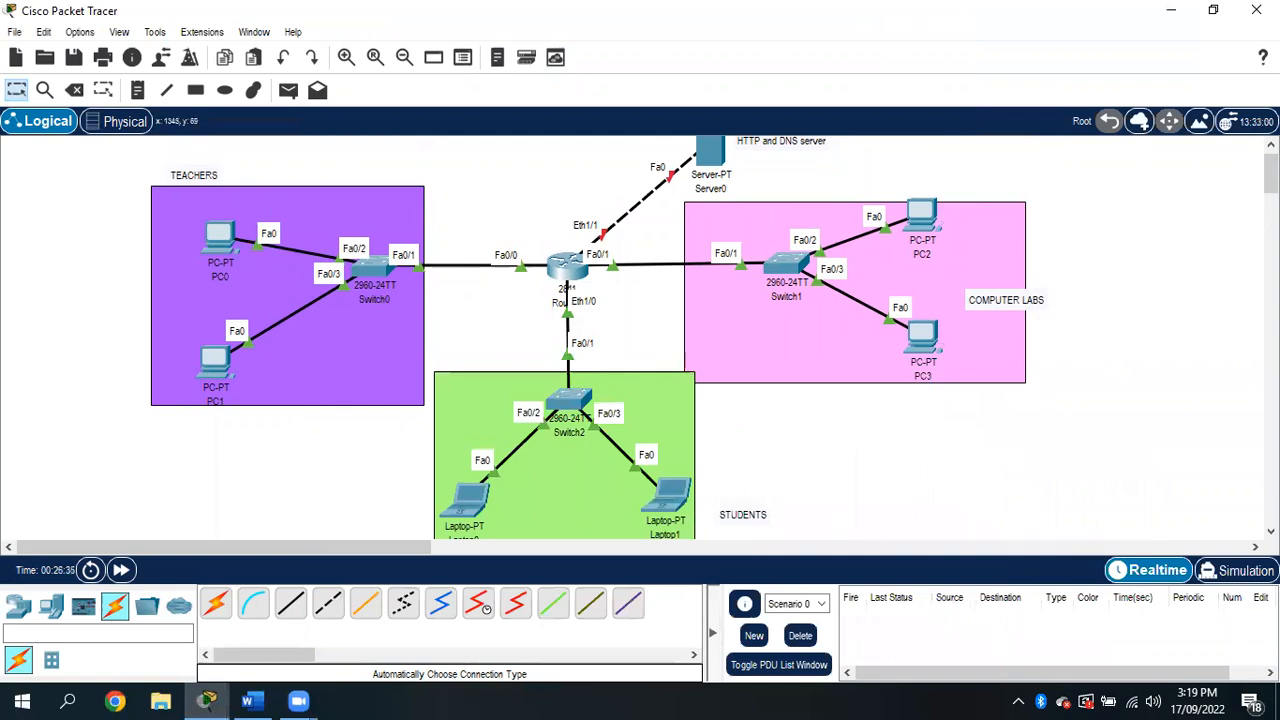
left_click_drag(1271, 174, 1271, 172)
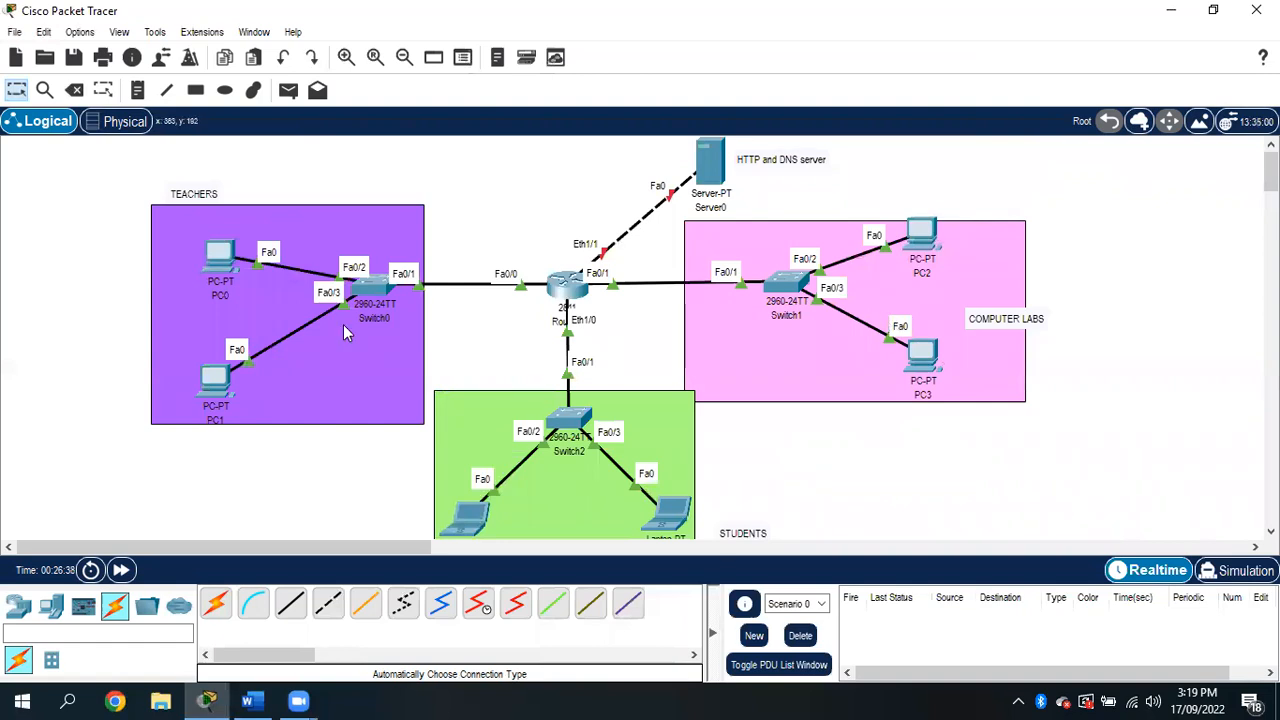
- Open a command prompt on PC0 and ping the teachers' gateway 10.1.0.1
left_click(213, 276)
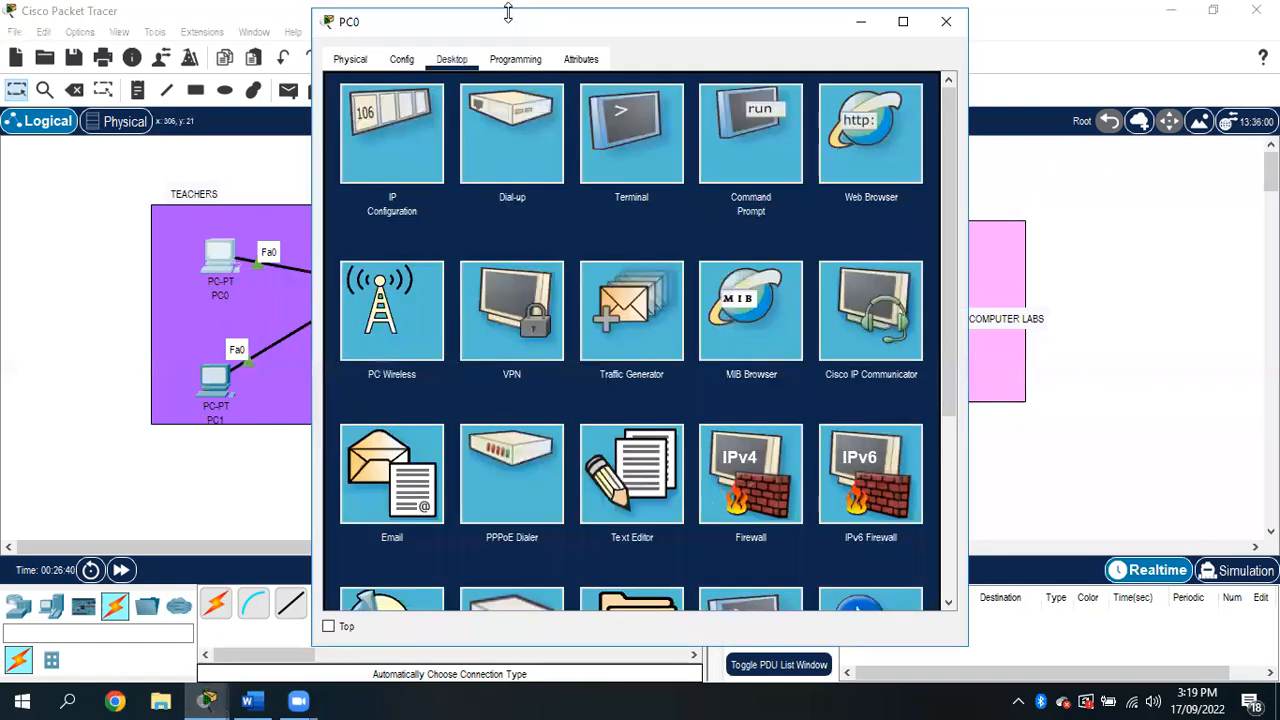
left_click_drag(519, 30, 841, 46)
left_click(1078, 152)
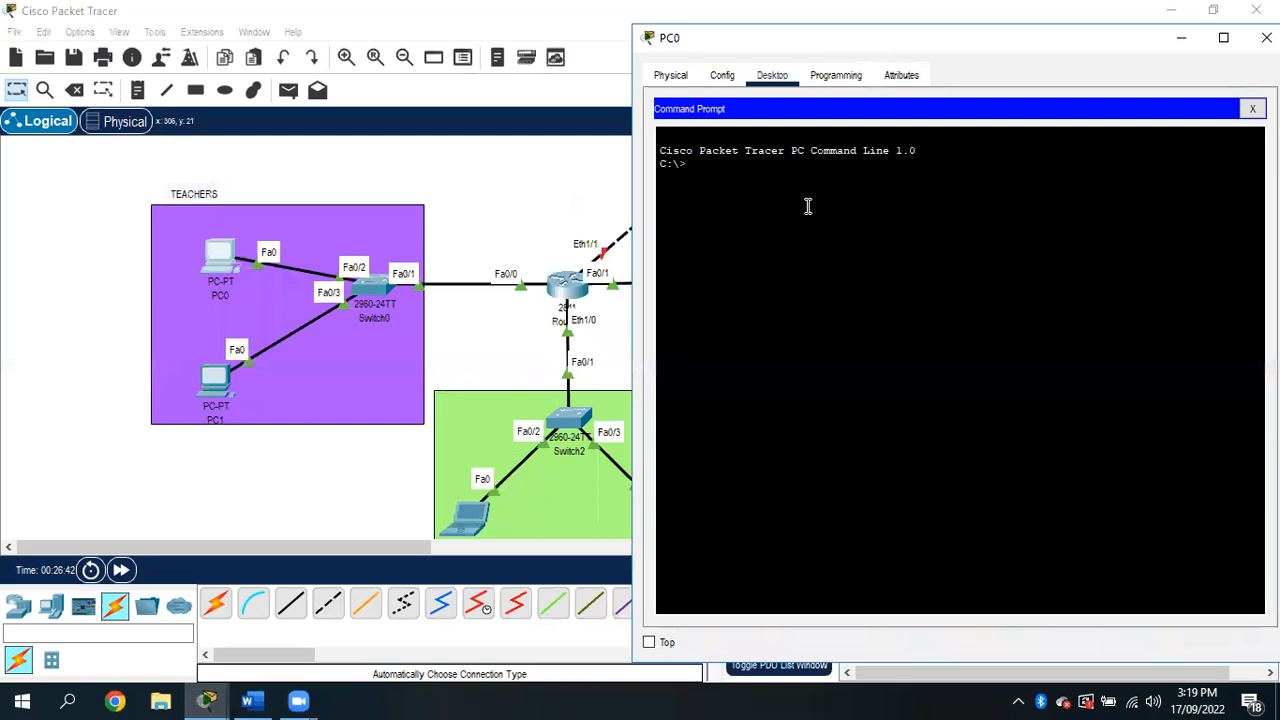
type("ping 10.1.0.1")
key("Return")
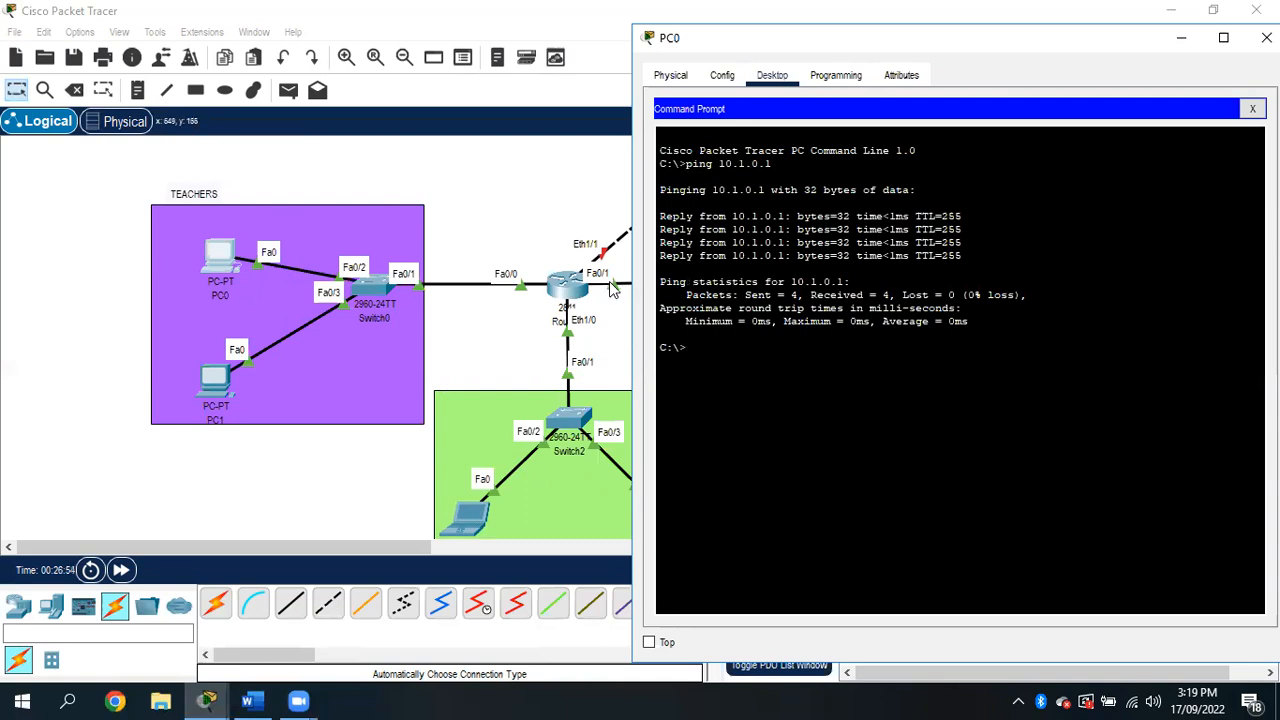
- Ping the computer labs' gateway 10.2.0.1 from PC0
type(".")
type("ping 1")
type("0.2.0.")
type("1")
key("Return")
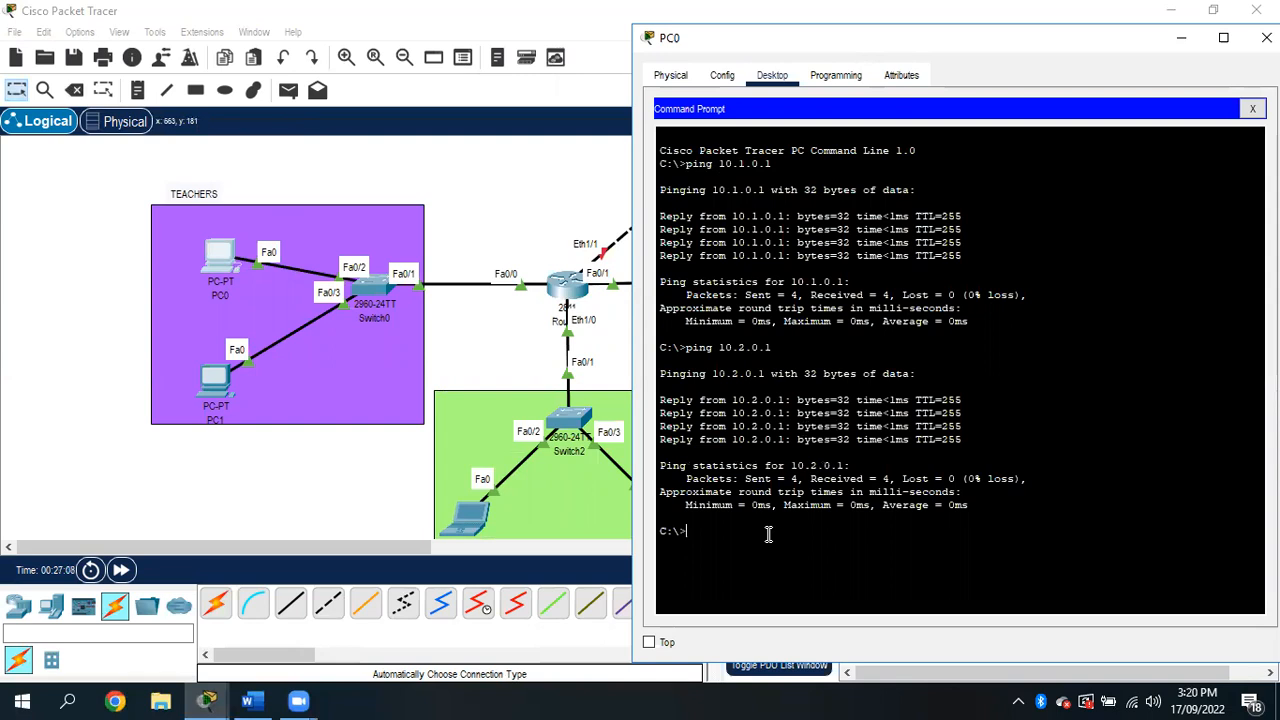
- Ping the students' gateway 10.3.0.1 from PC0 and close its window
type("ping 10.3.0.1")
key("Return")
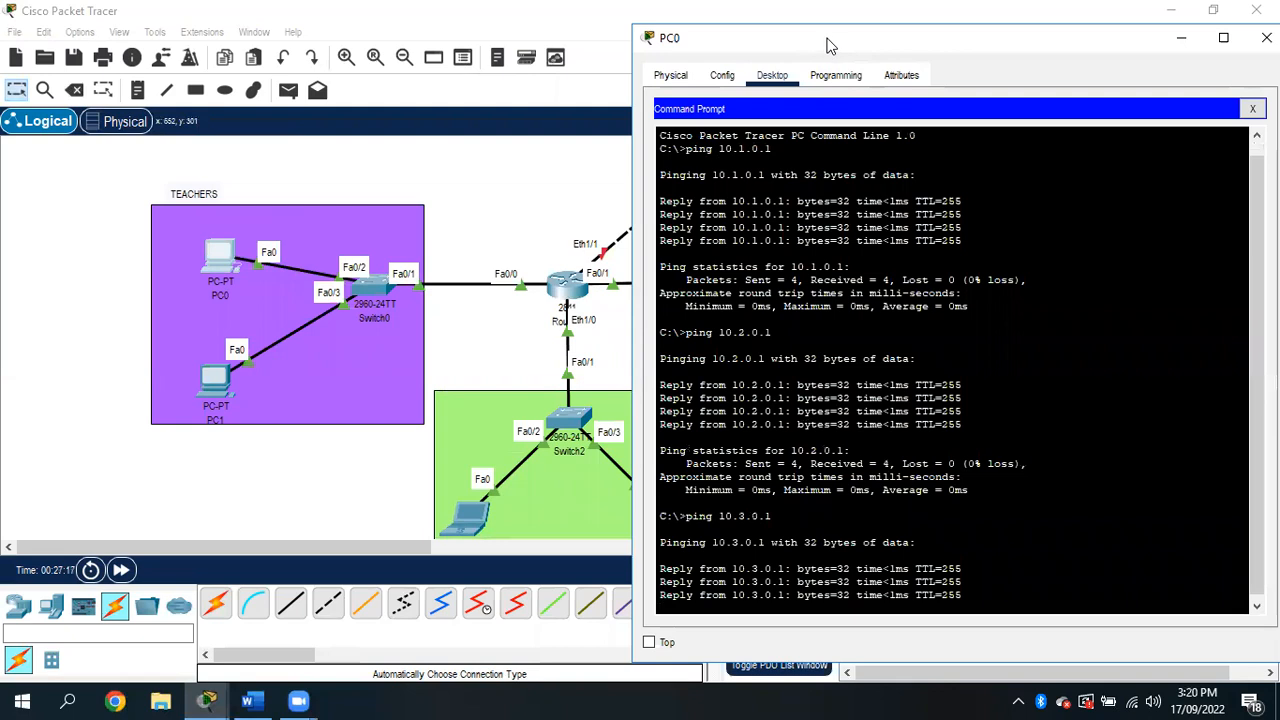
left_click_drag(826, 44, 606, 66)
left_click(1048, 58)
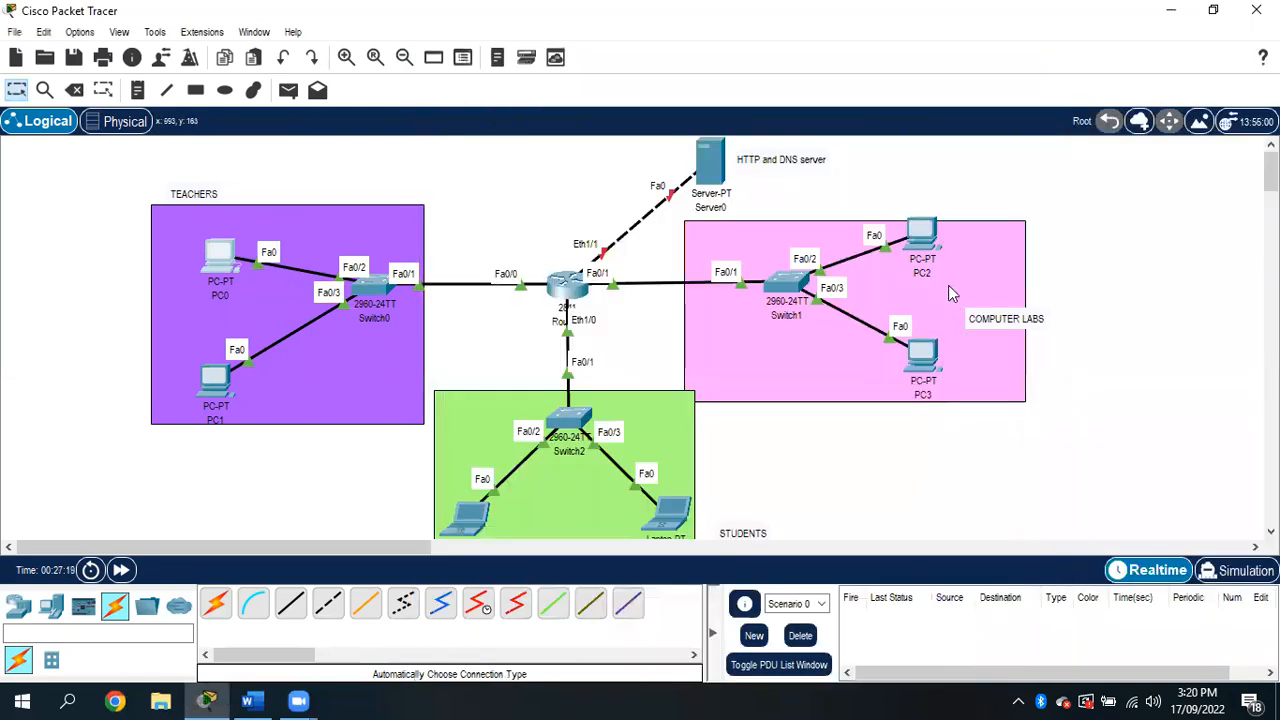
- Open a command prompt on PC2 in the Computer Labs area and ping 10.1.0.1
left_click(912, 232)
left_click(740, 122)
type("ping 10.1.0.1")
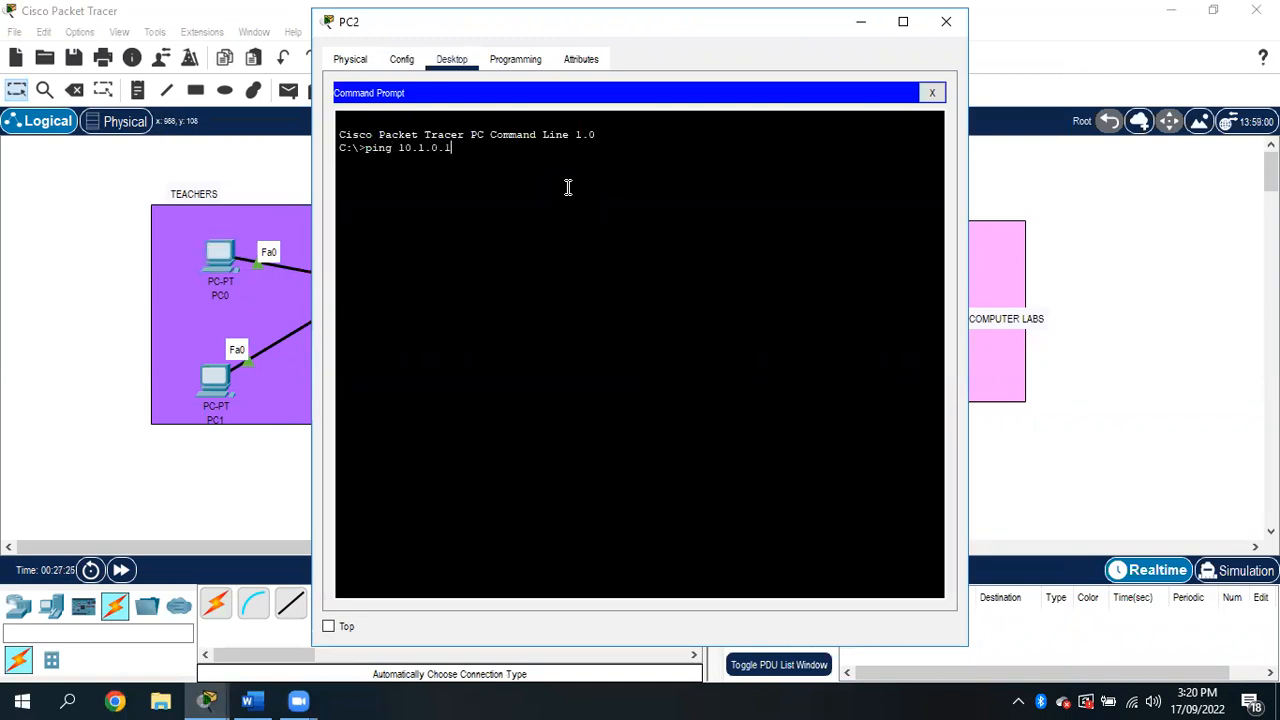
left_click_drag(609, 32, 862, 42)
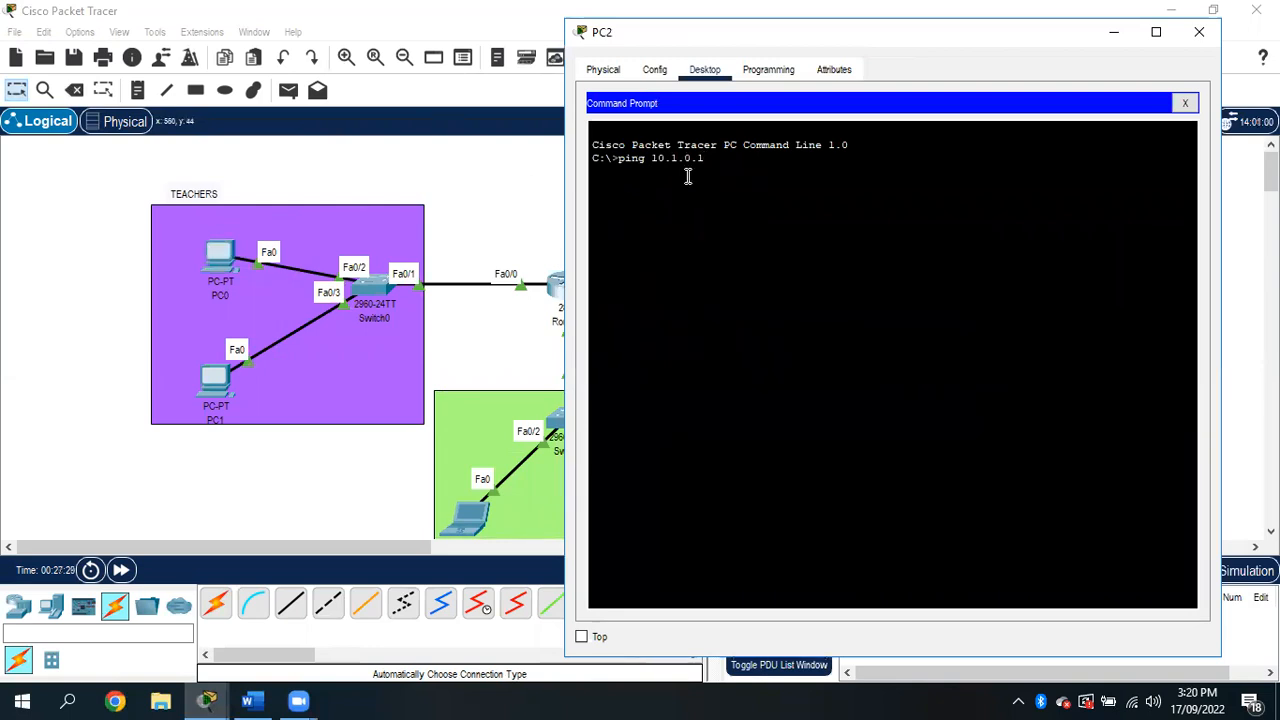
key("Return")
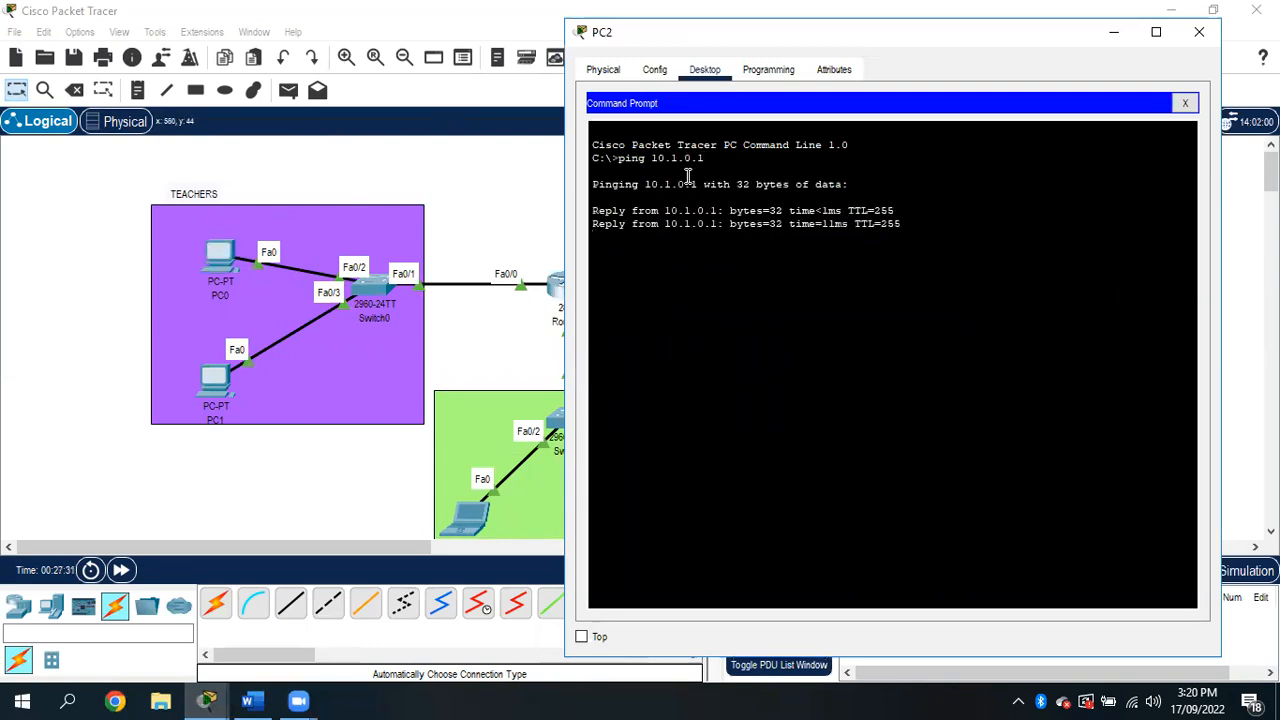
- Ping 10.3.0.1 from PC2 and close its window
key("Up")
key("BackSpace")
key("BackSpace")
type("3.0.1")
key("Return")
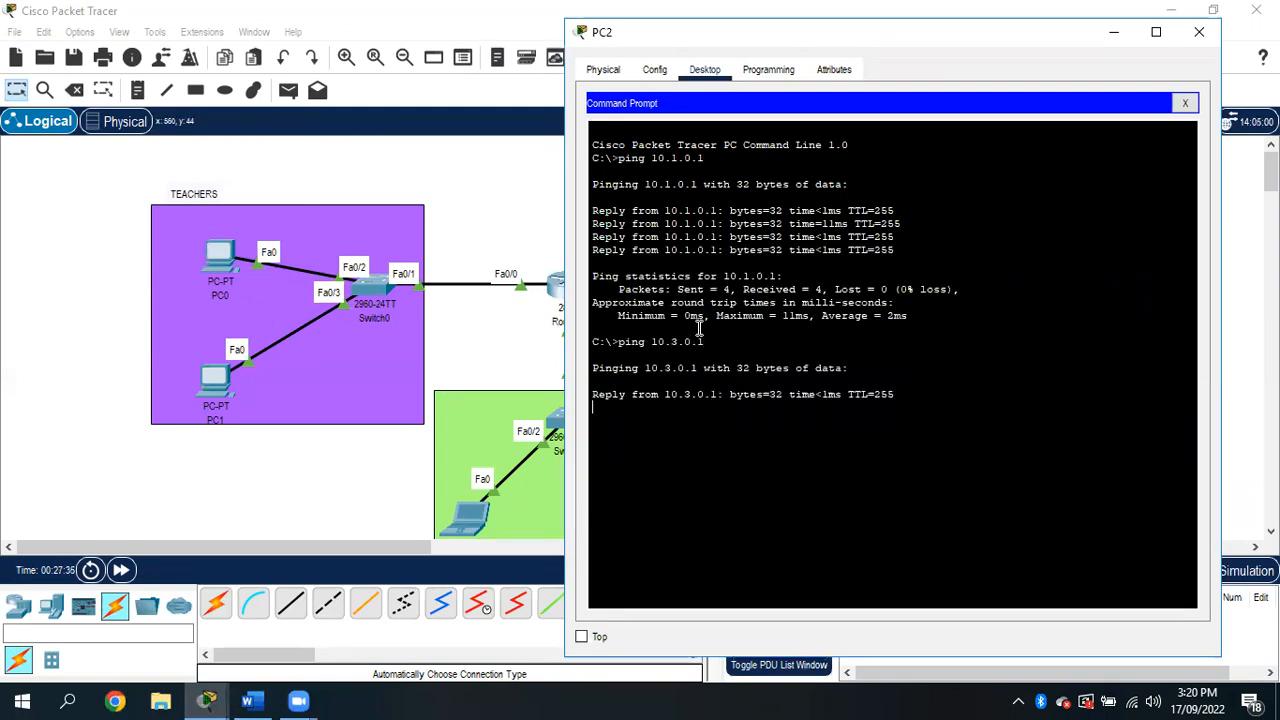
left_click(1190, 35)
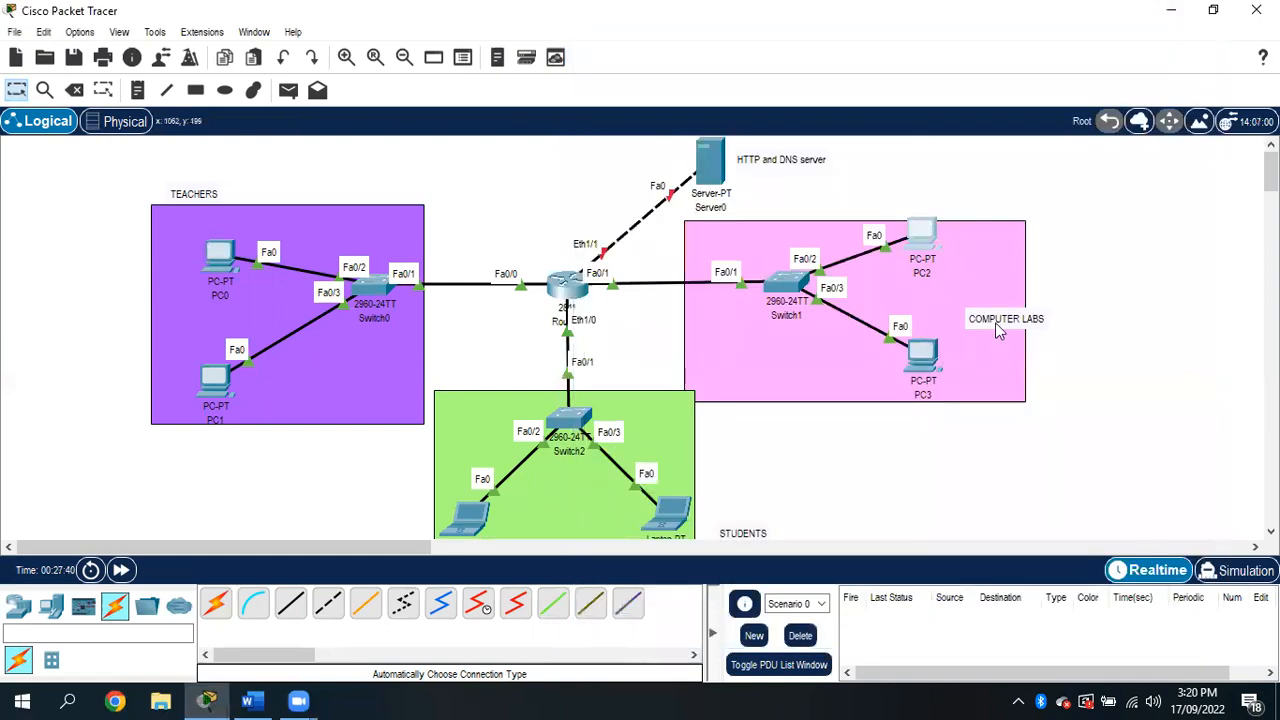
- Open a command prompt on Laptop1 in the Students area and ping 10.1.0.1
left_click(686, 519)
left_click(765, 156)
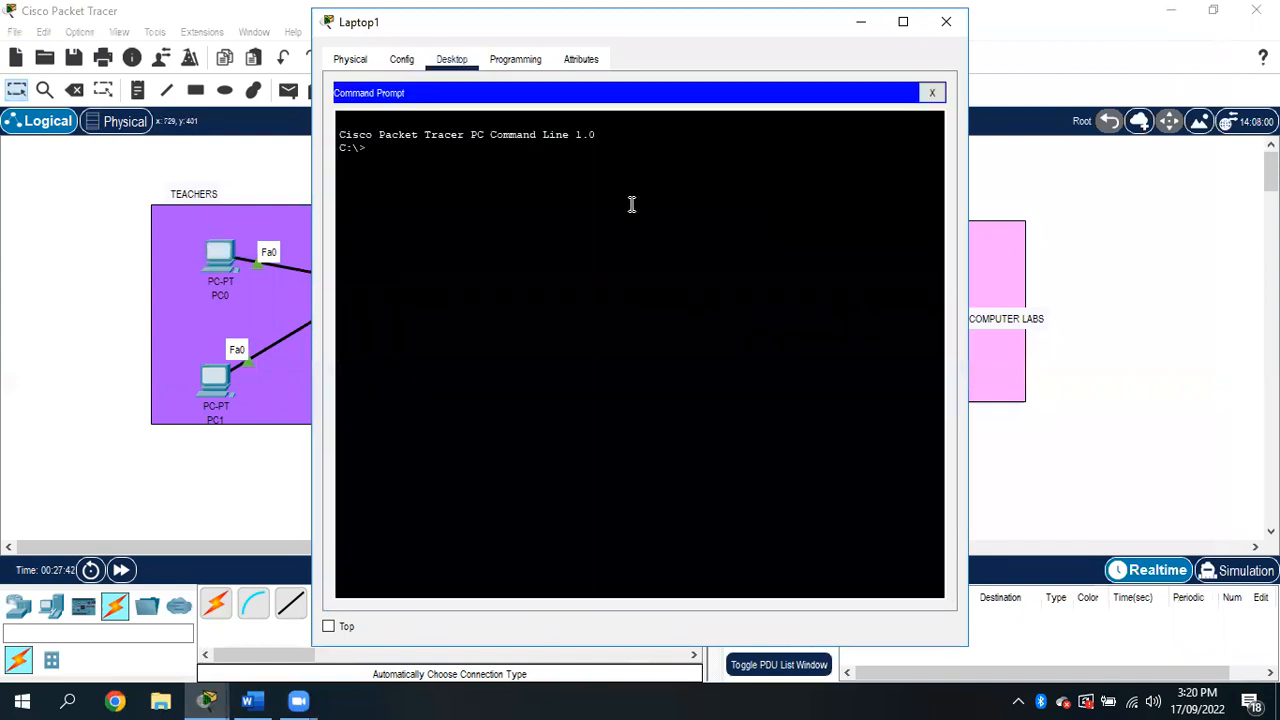
type("ping 10.1.0.1")
key("Return")
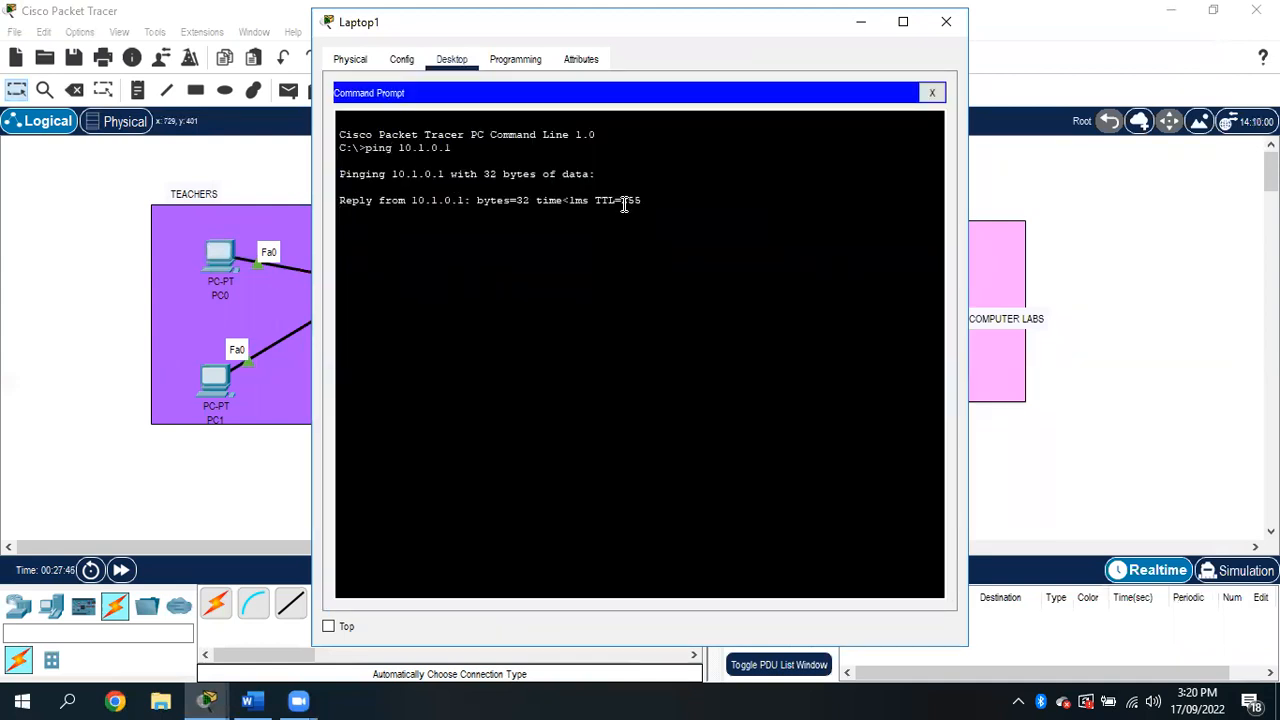
left_click_drag(512, 20, 778, 81)
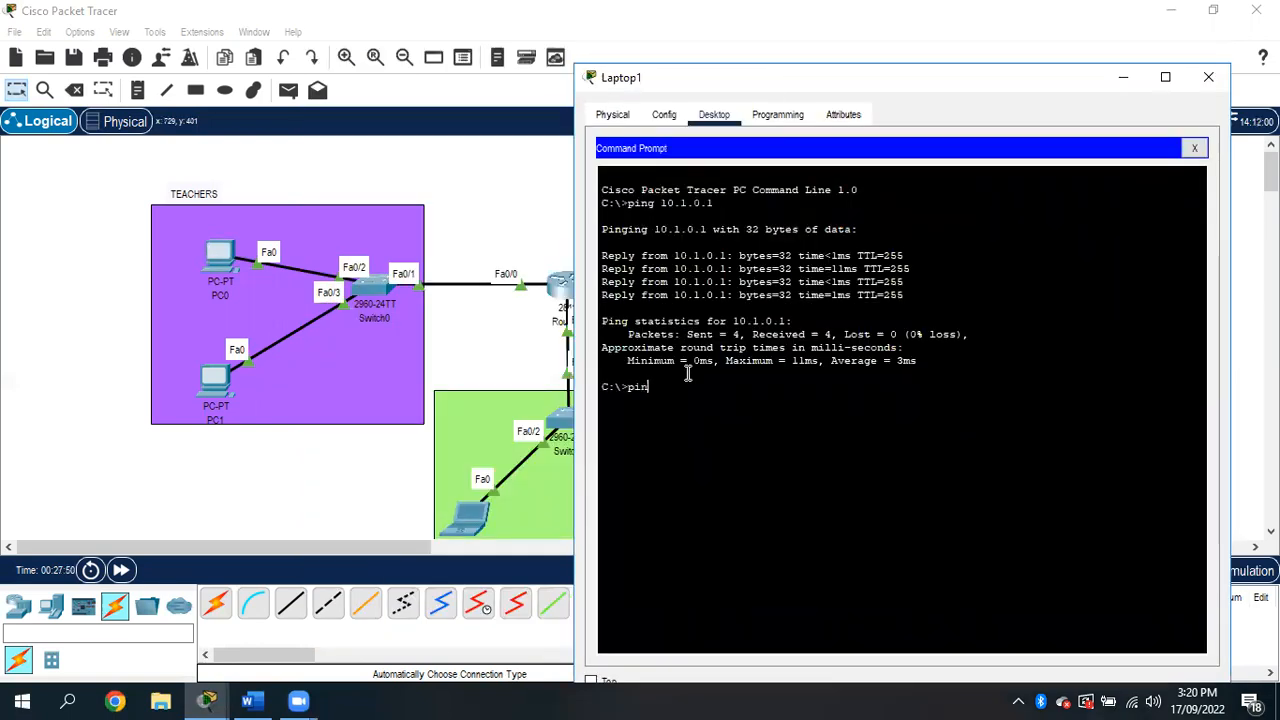
- Ping 10.3.0.1 and 10.2.0.1 from Laptop1 and close its window
type("ping 10.3.0.1")
key("Return")
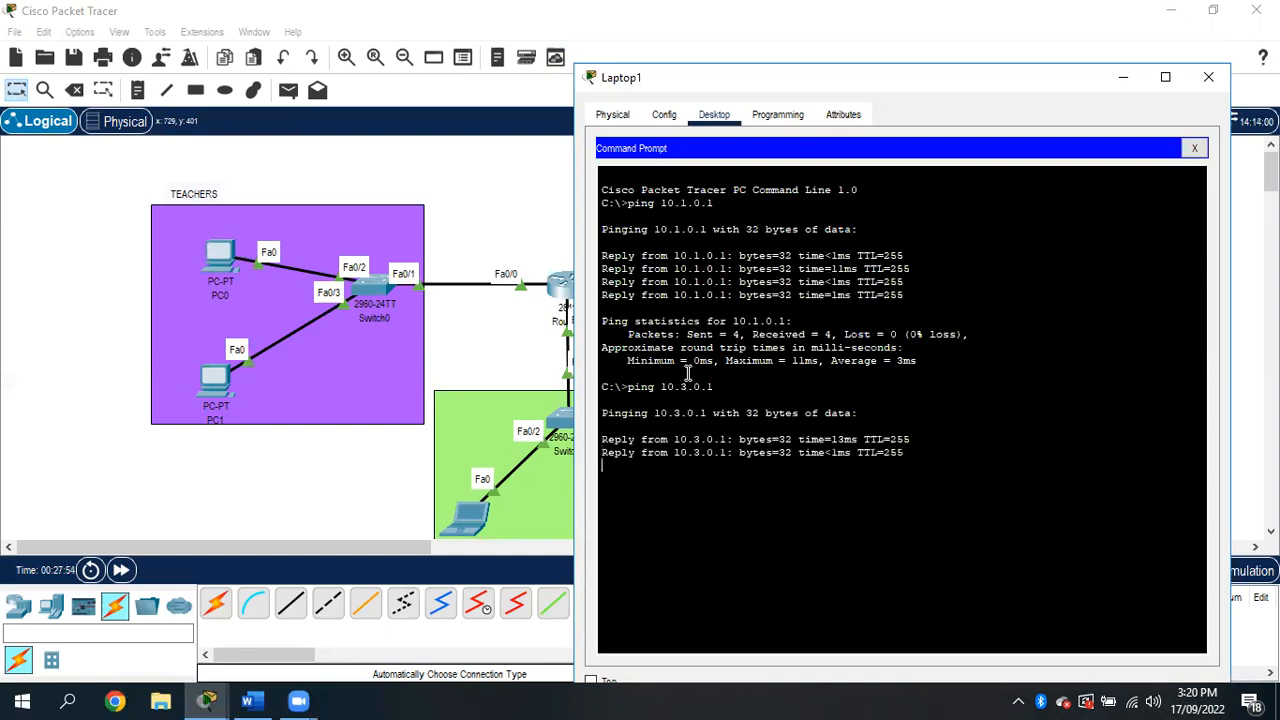
key("Up")
key("BackSpace")
type("2")
key("Return")
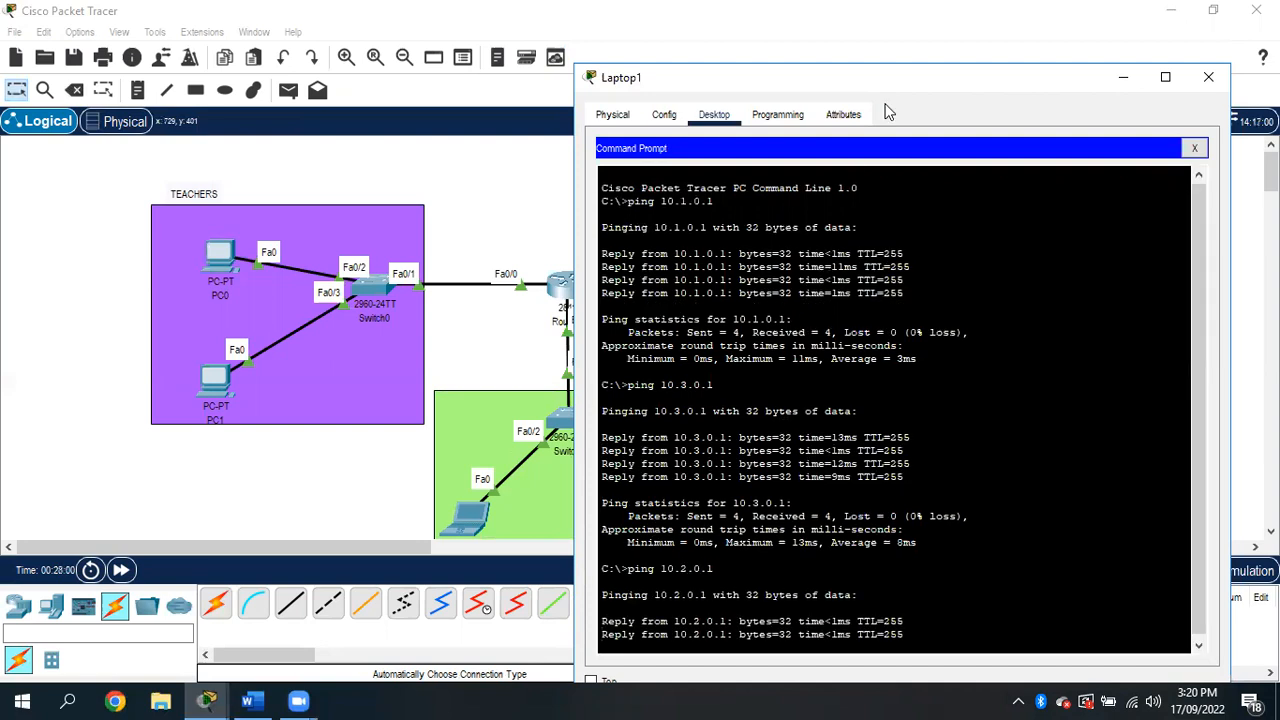
left_click_drag(898, 83, 647, 76)
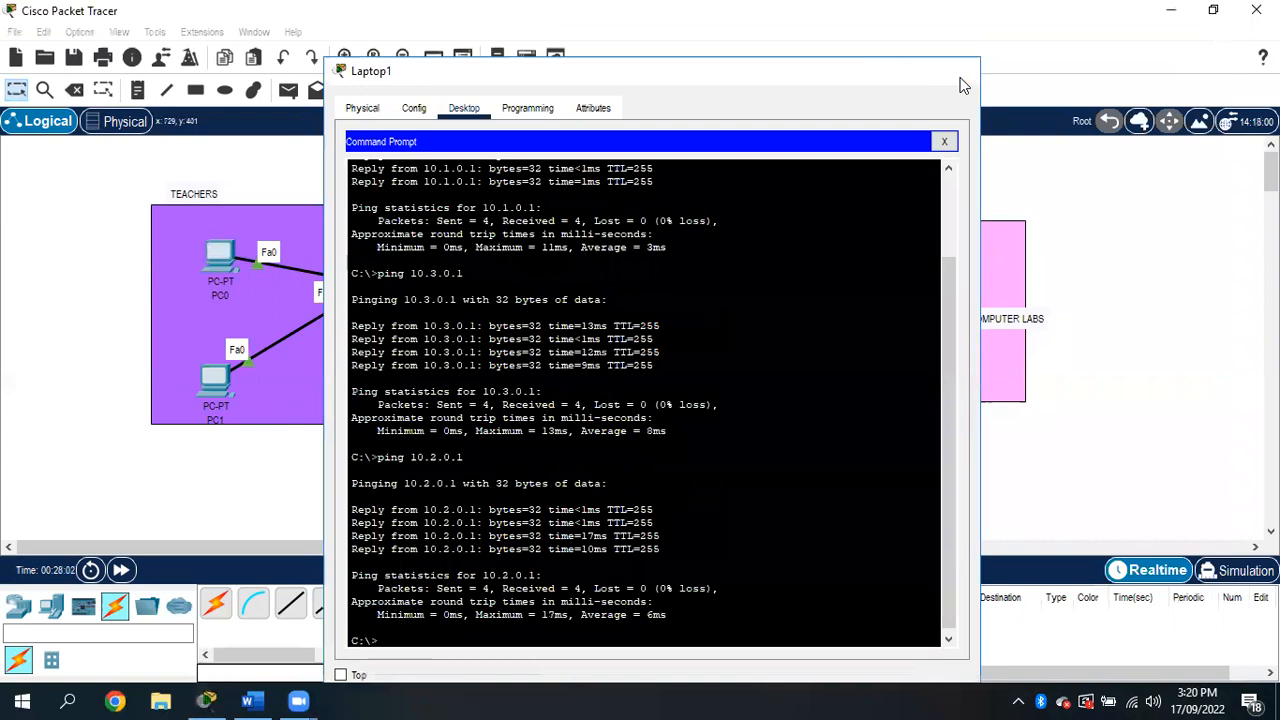
left_click(960, 83)
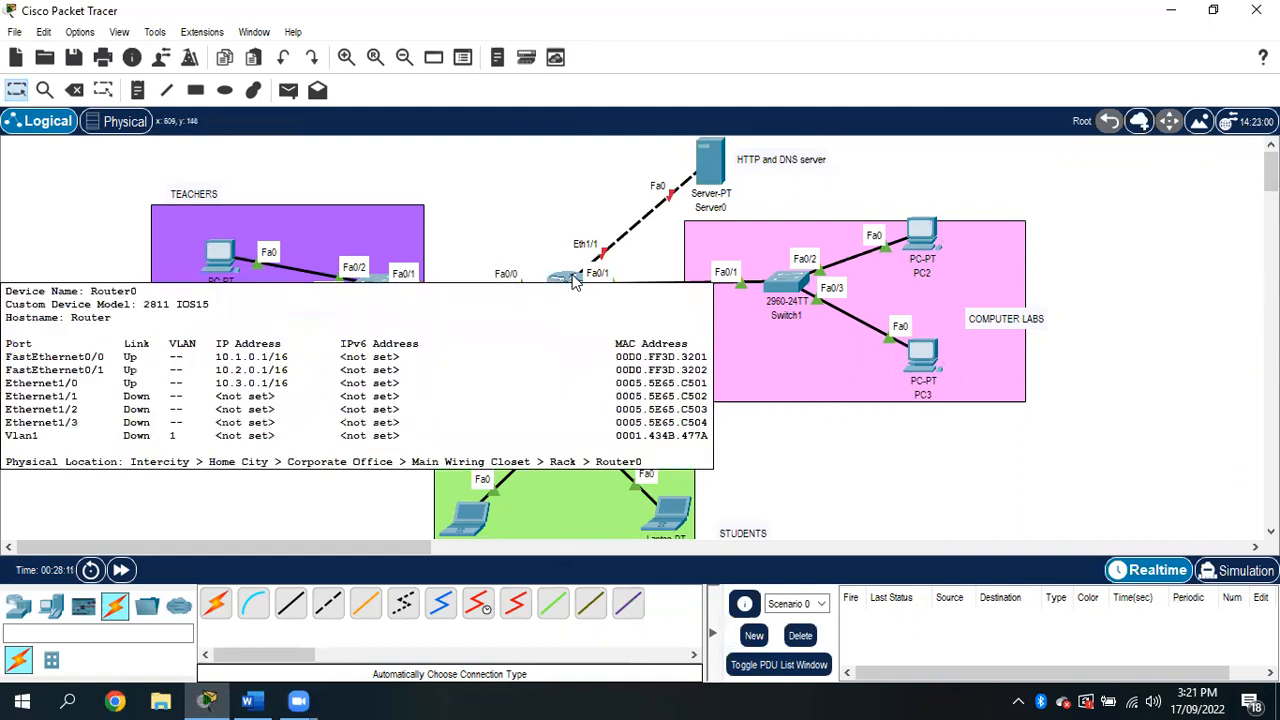
- Turn on Router0's Ethernet1/1 port, set its IPv4 address to 10.5.0.1 with subnet mask 255.255.0.0, and close the router window
left_click(552, 292)
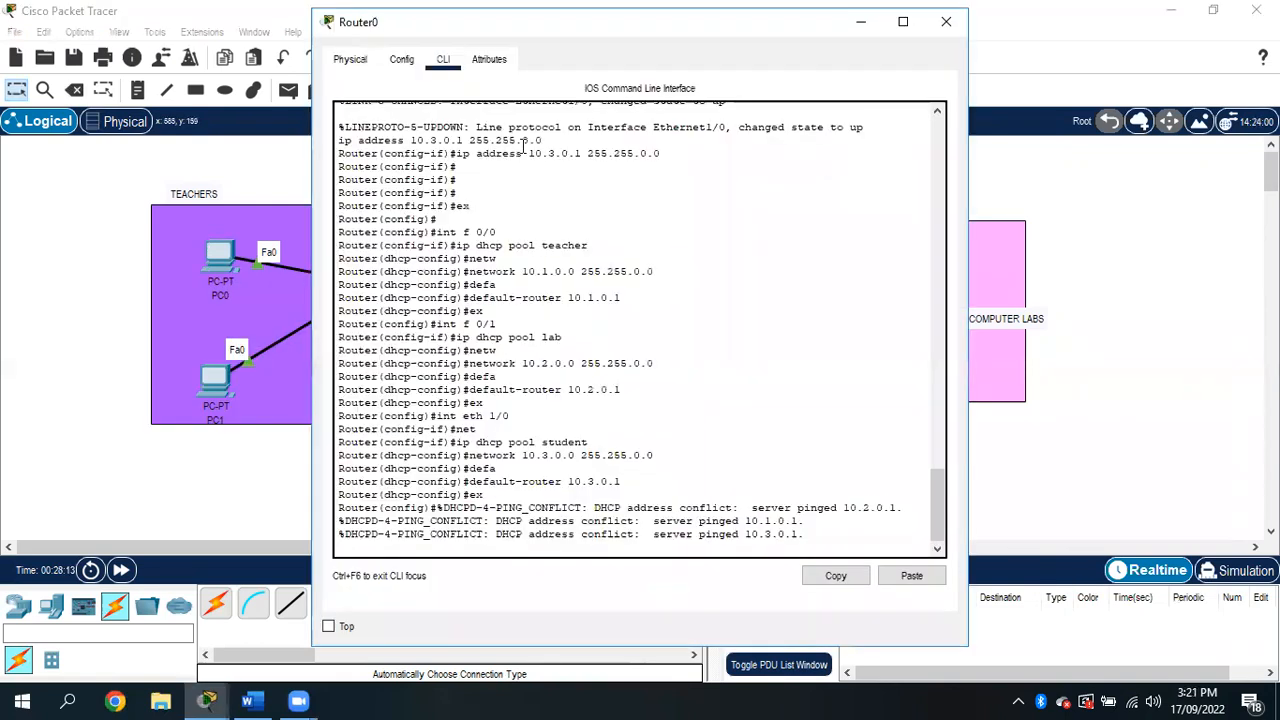
left_click(401, 60)
left_click_drag(447, 37, 884, 27)
left_click(822, 298)
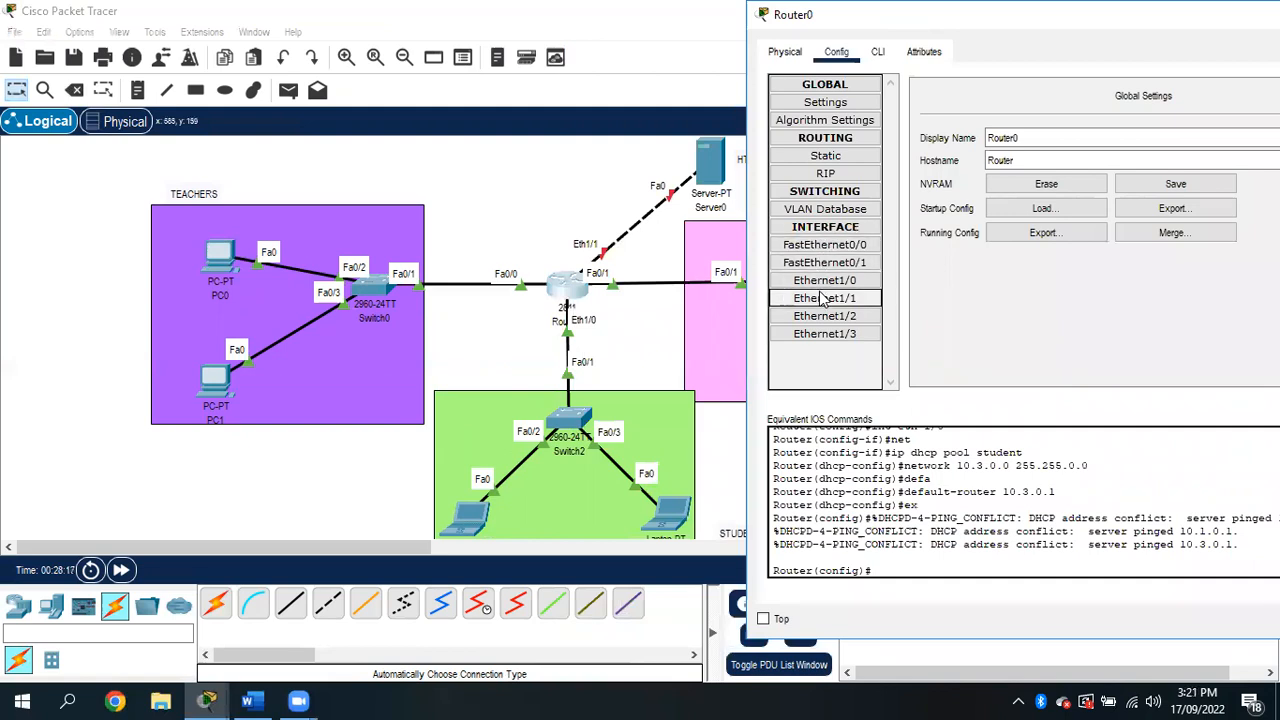
left_click_drag(1100, 22, 939, 32)
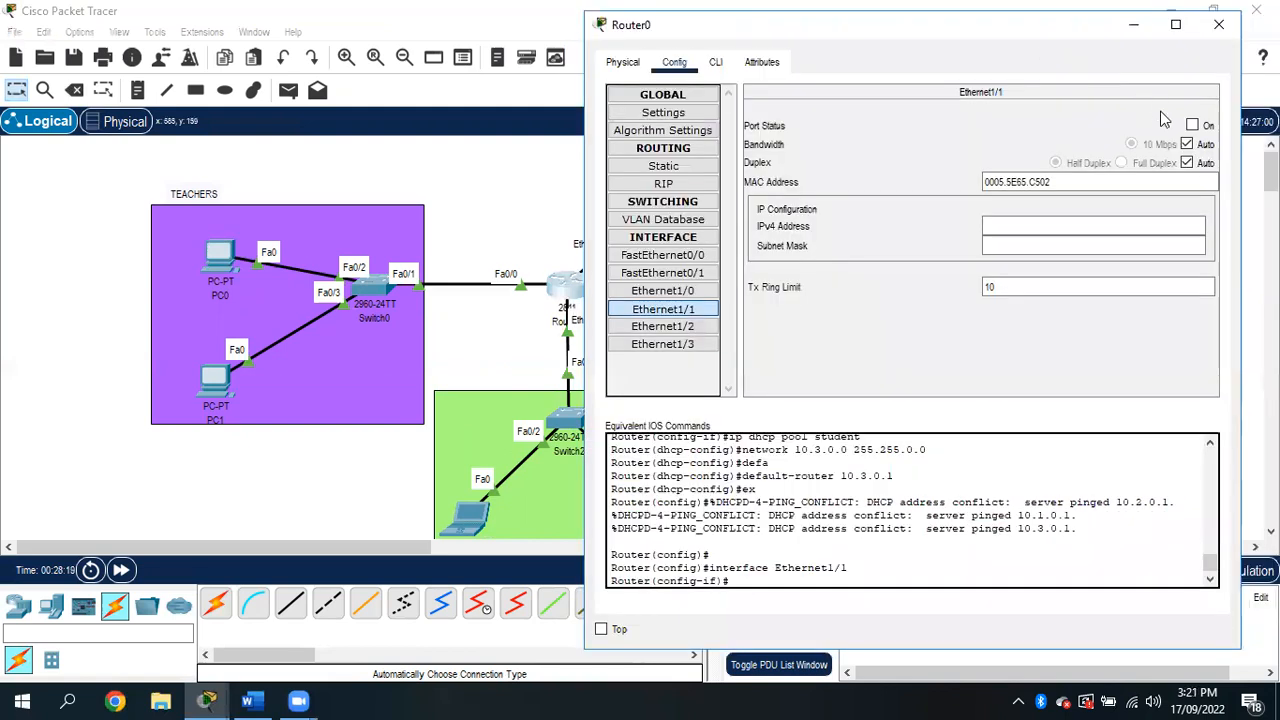
left_click(1192, 124)
left_click(1045, 225)
type("10.5.0.1")
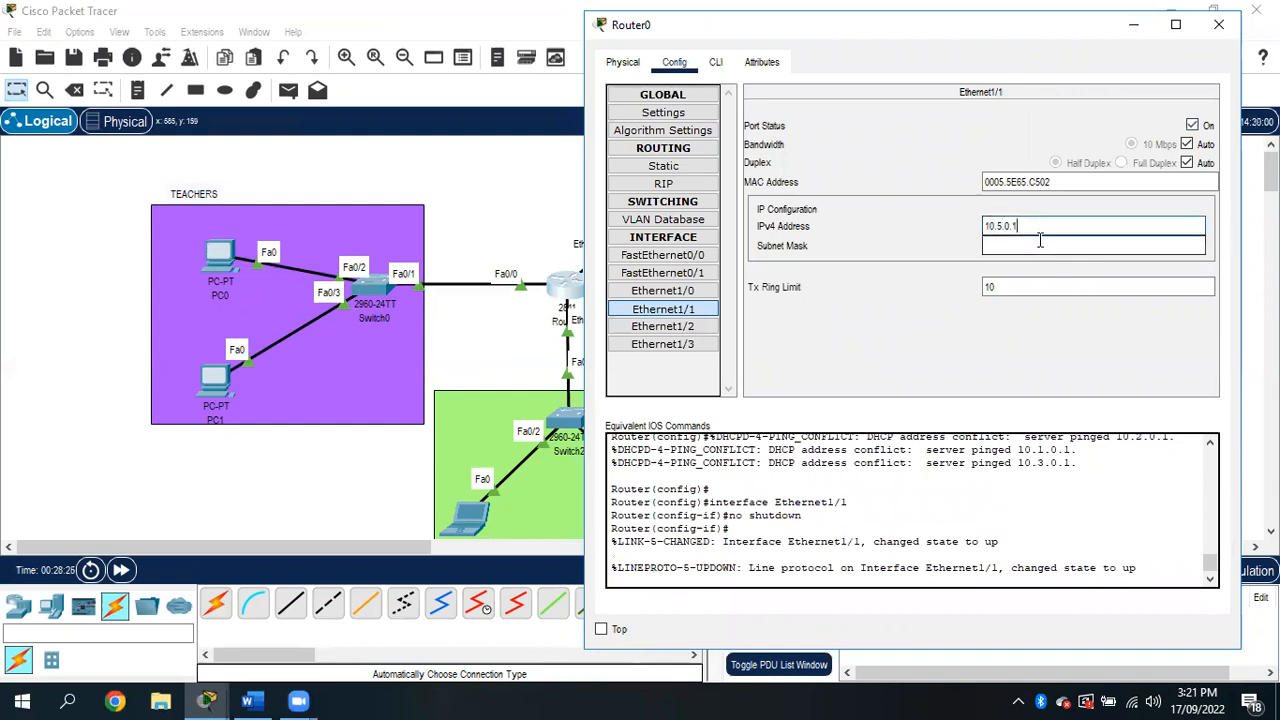
left_click(1040, 241)
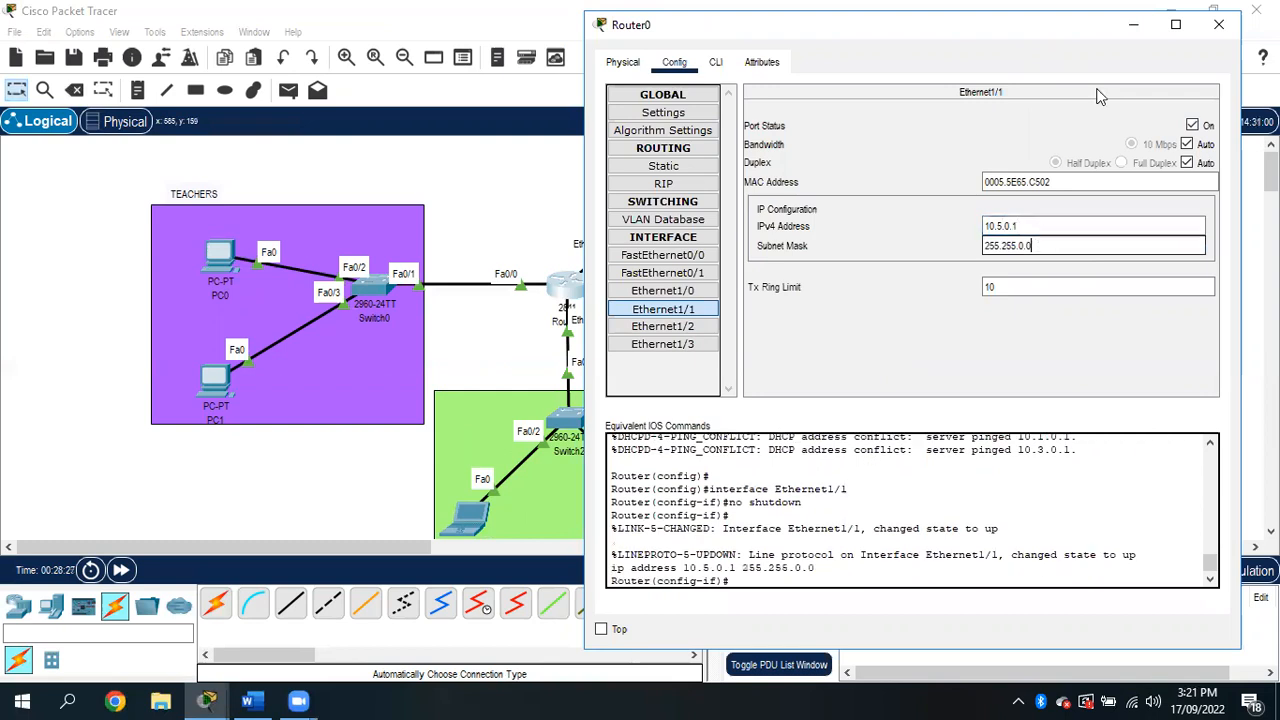
left_click(1219, 36)
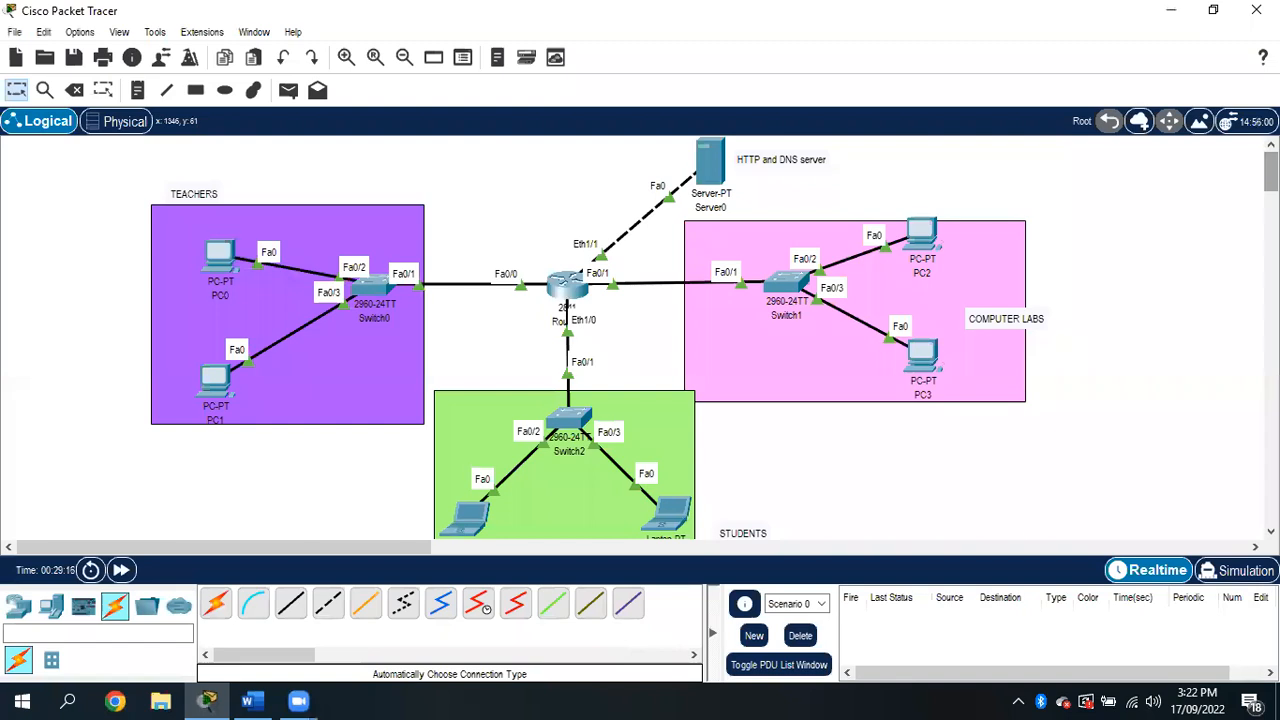
- Reopen Router0 and review the Ethernet1/1 interface's port status and address settings
left_click(567, 286)
left_click(400, 305)
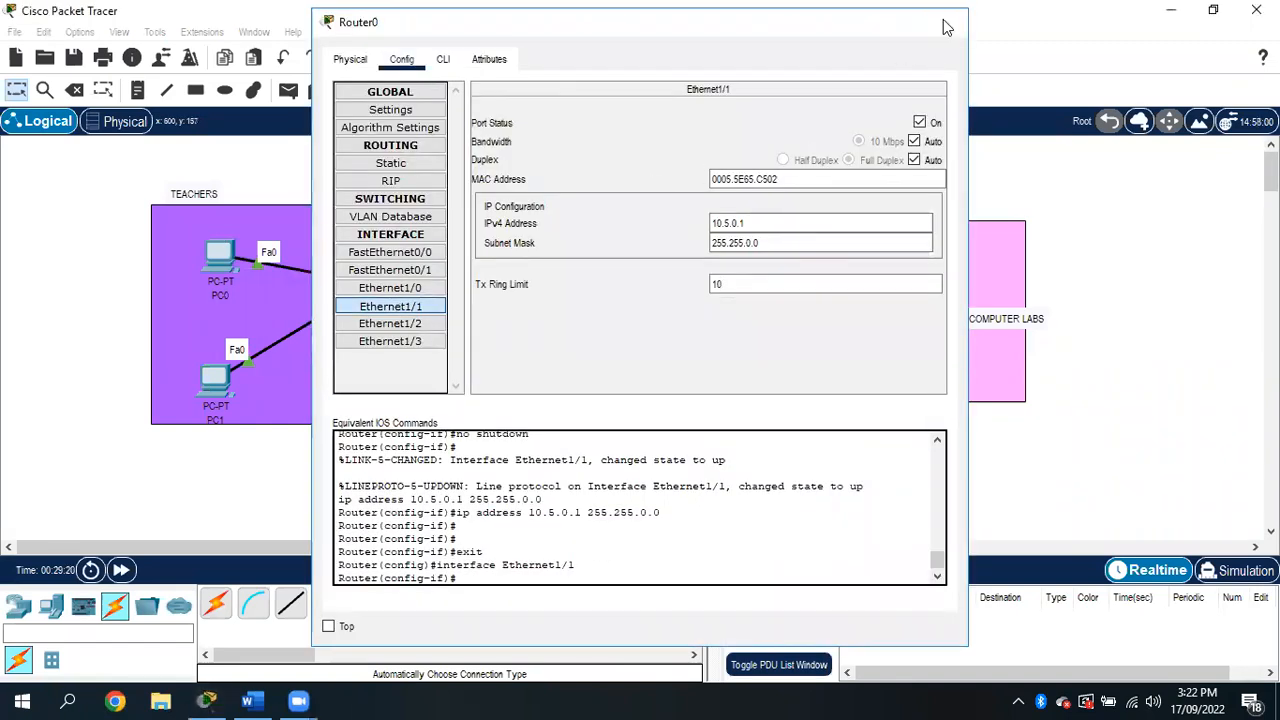
- Close the router window and give Server0 the static IPv4 address 10.5.0.10, subnet mask 255.0.0.0 and default gateway 10.5.0.1
left_click(947, 26)
left_click(712, 165)
left_click(508, 59)
left_click(403, 130)
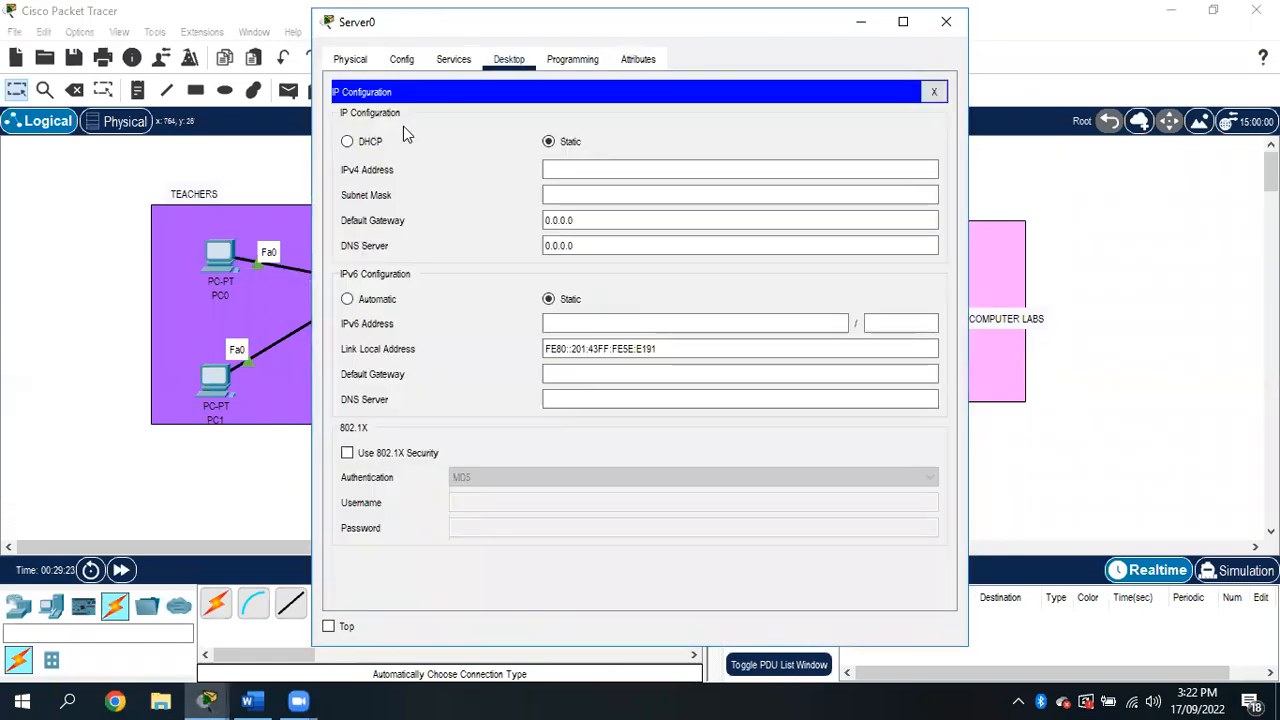
left_click(547, 169)
type("10.5")
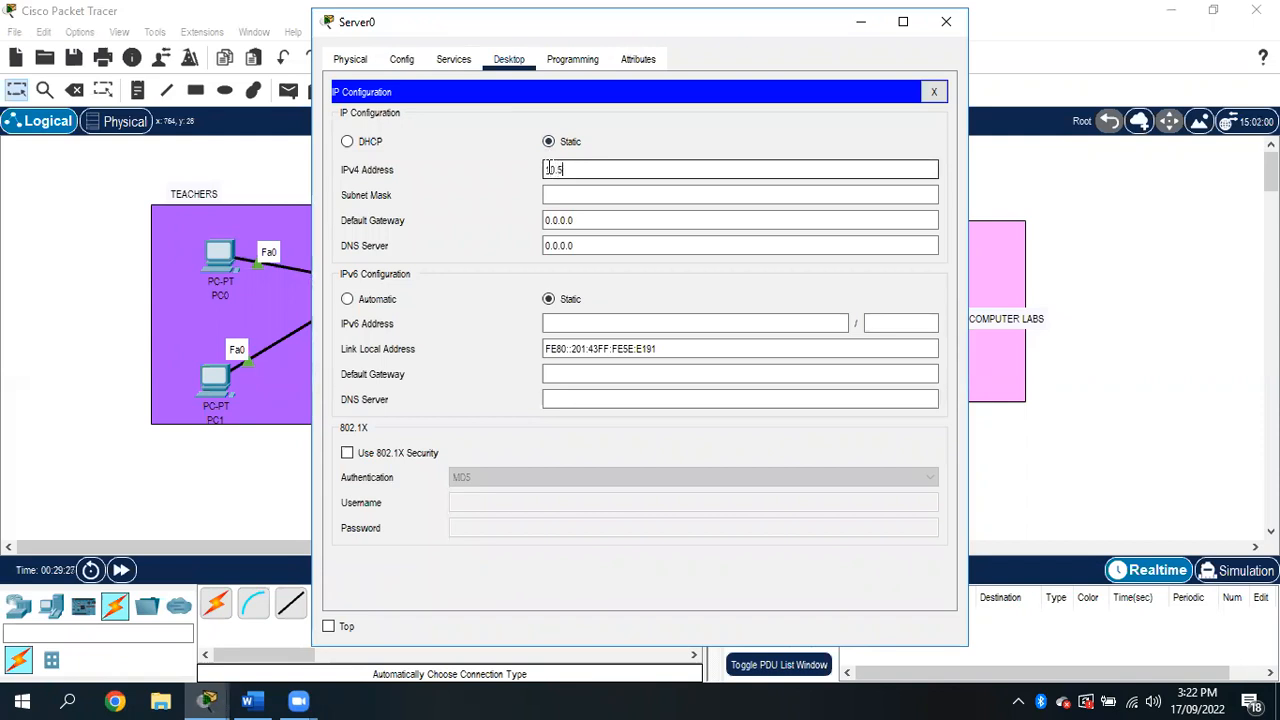
type(".0.10")
key("Tab")
key("Tab")
key("BackSpace")
type("10.5.0.1")
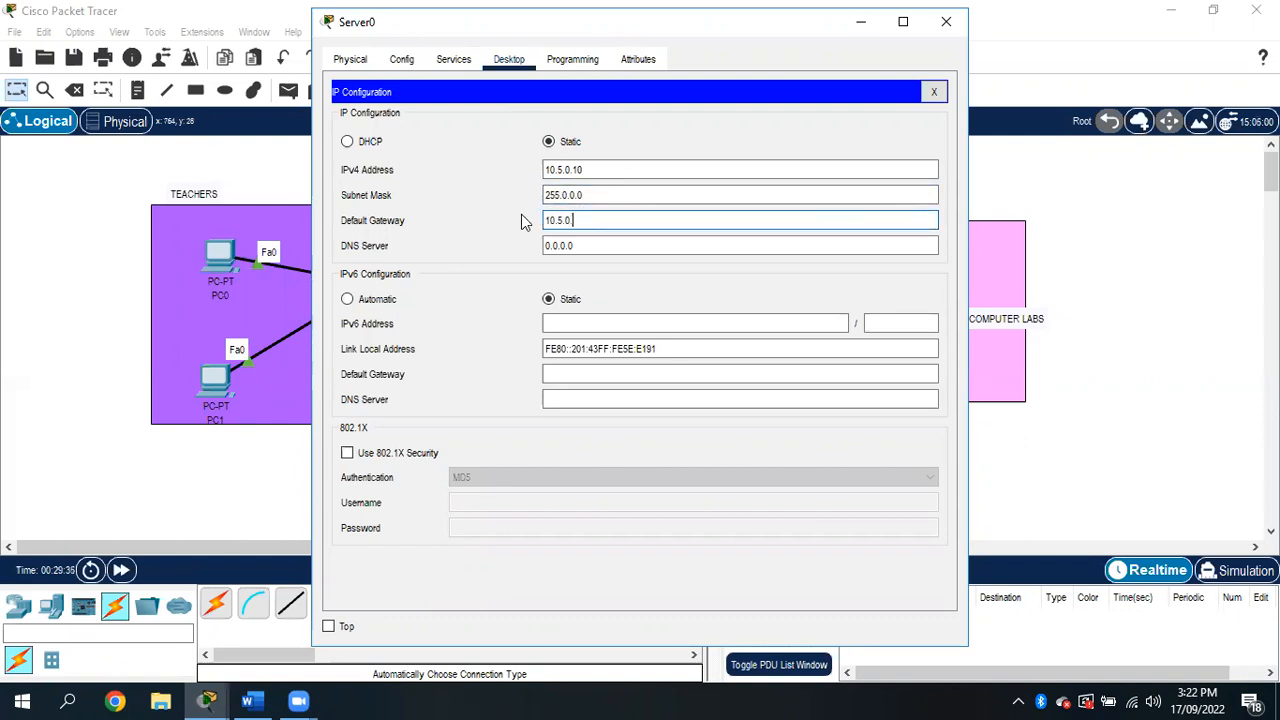
- Set Server0's IPv4 DNS server to 10.5.0.10
left_click_drag(576, 246, 537, 248)
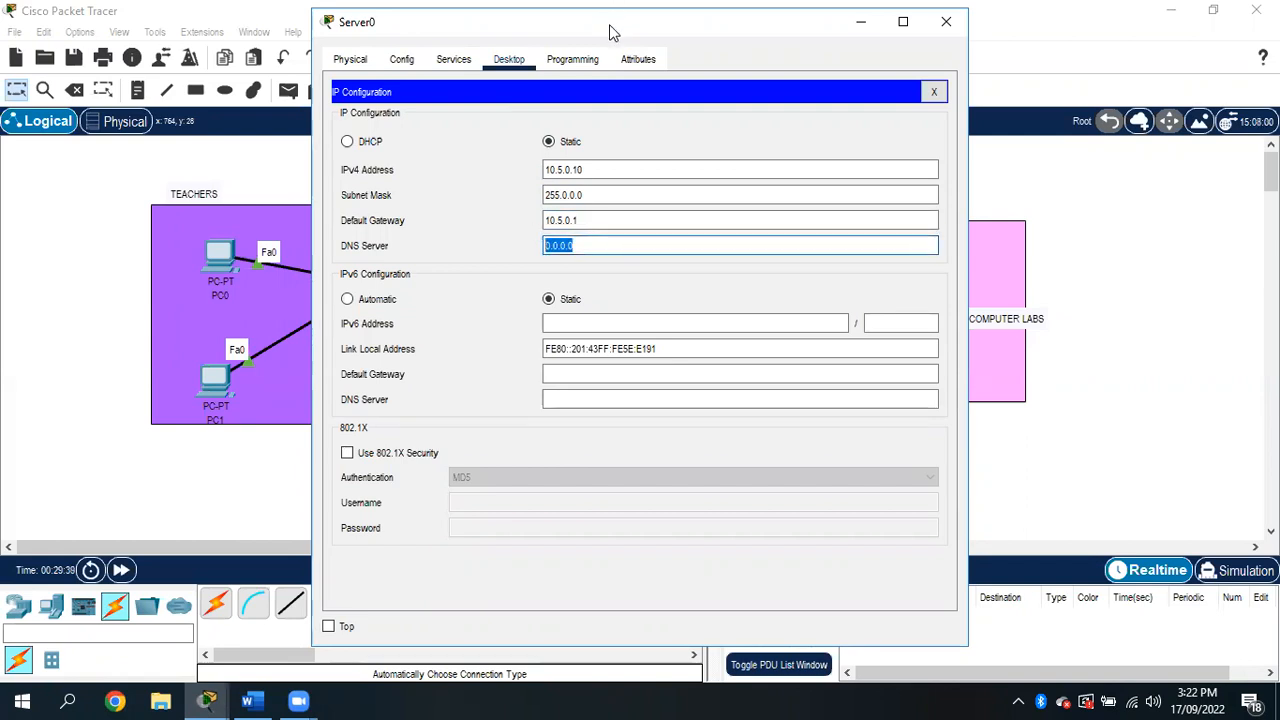
left_click_drag(612, 33, 958, 70)
key("BackSpace")
type("10.5")
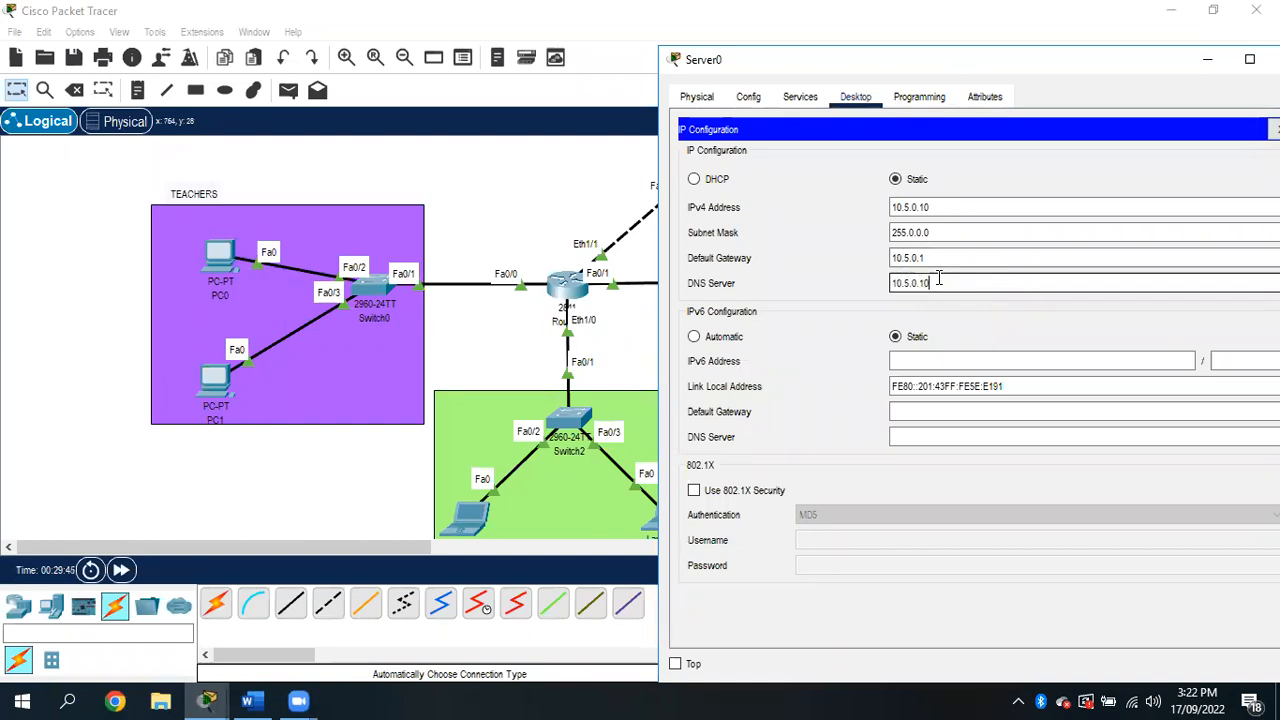
left_click_drag(967, 58, 854, 38)
- Turn on the DNS service on Server0
left_click(687, 77)
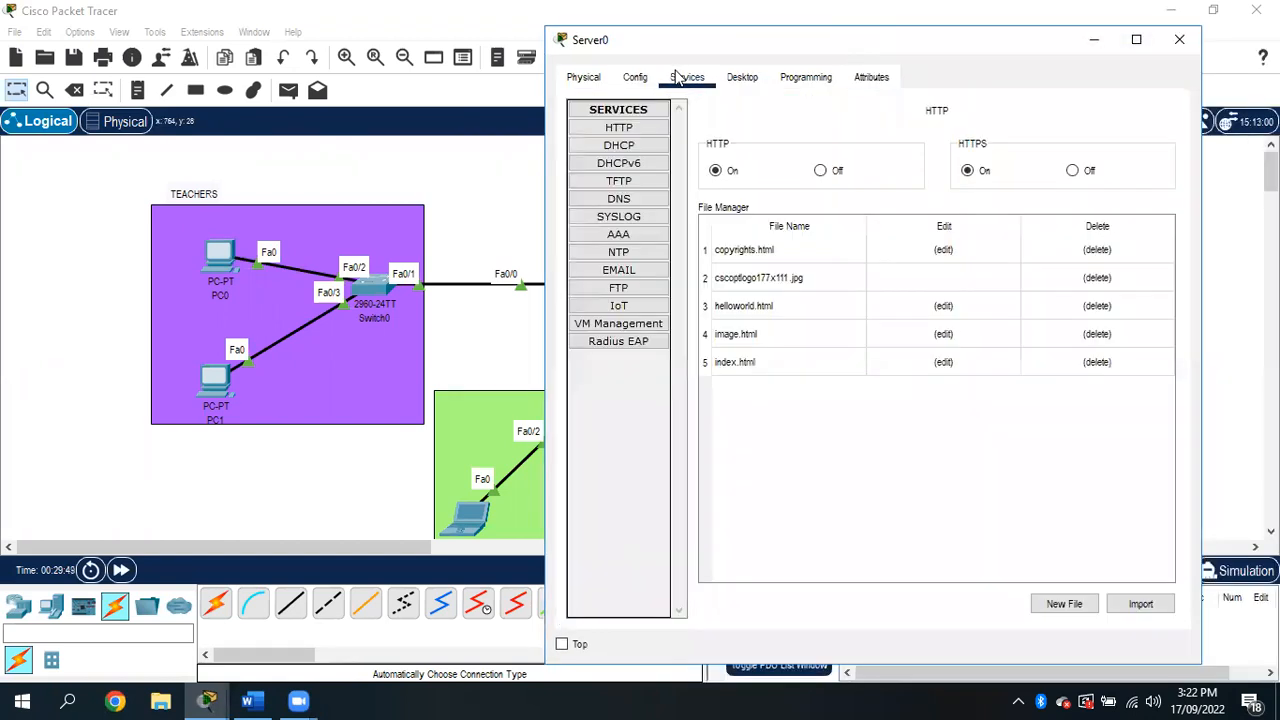
left_click(618, 198)
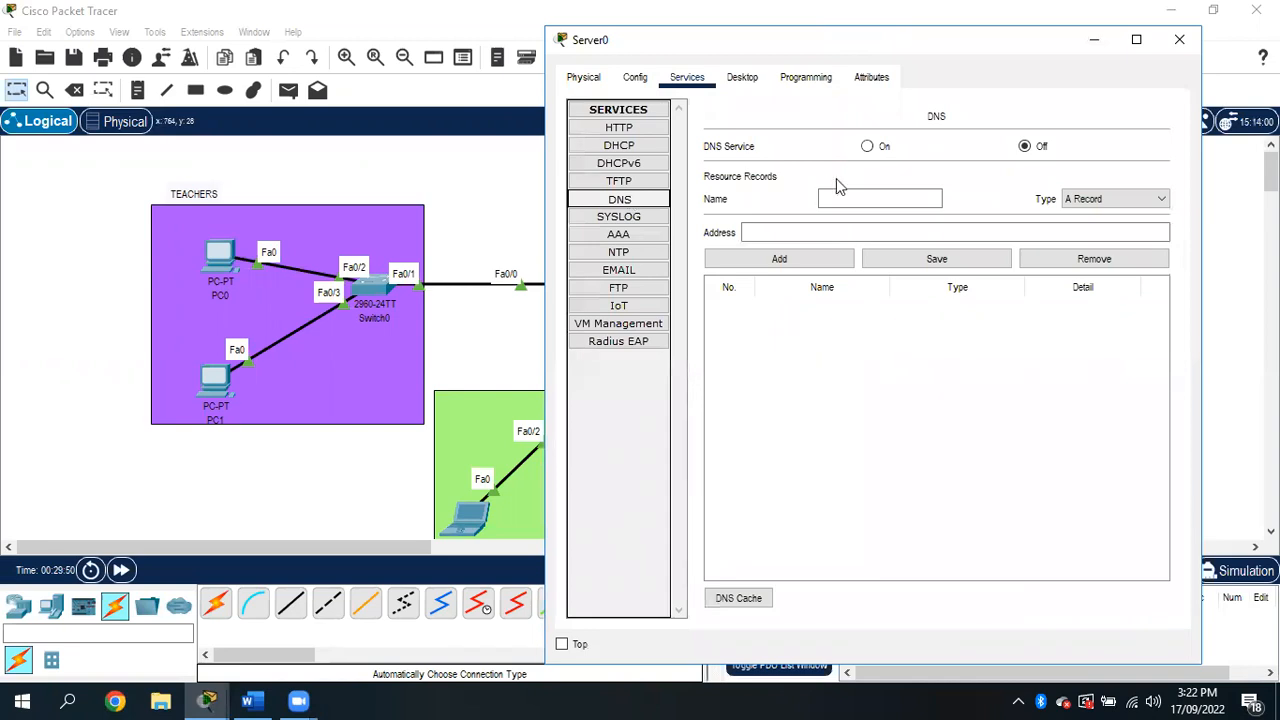
left_click(867, 147)
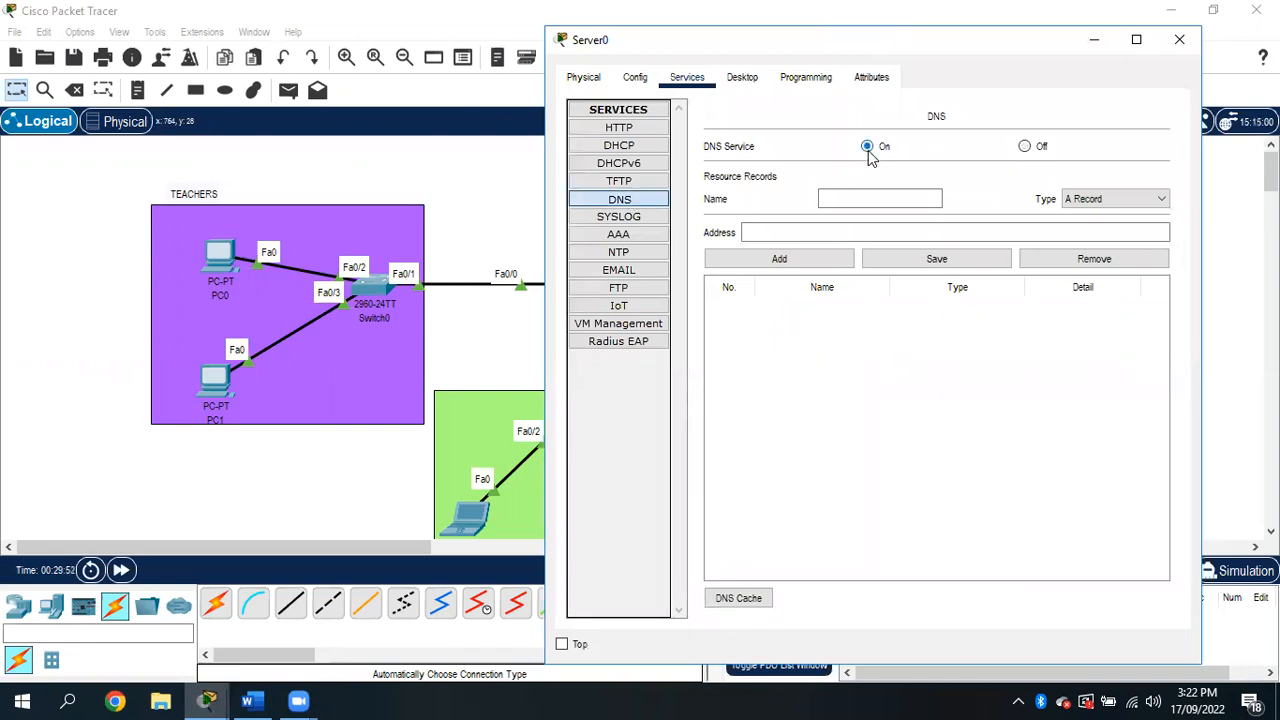
left_click(829, 197)
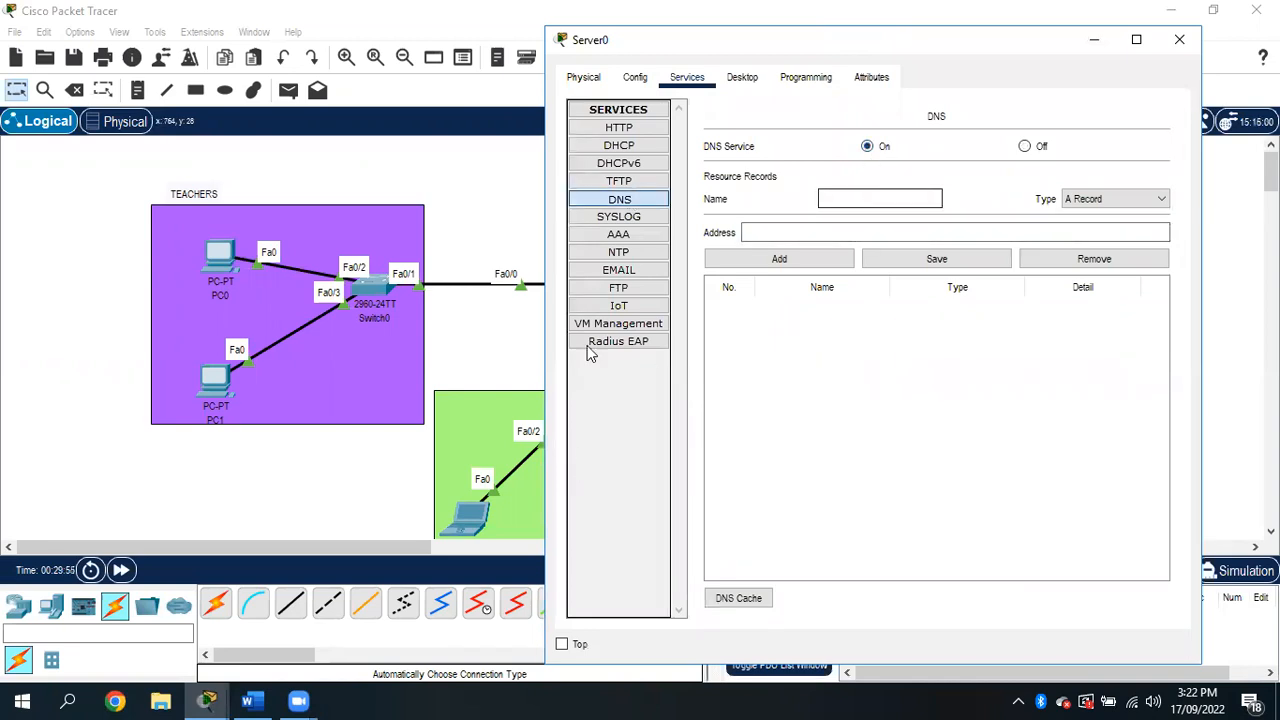
- Try to bring bushranger.playground.cbrc from the Word requirements document into the name of Server0's DNS record
left_click(248, 700)
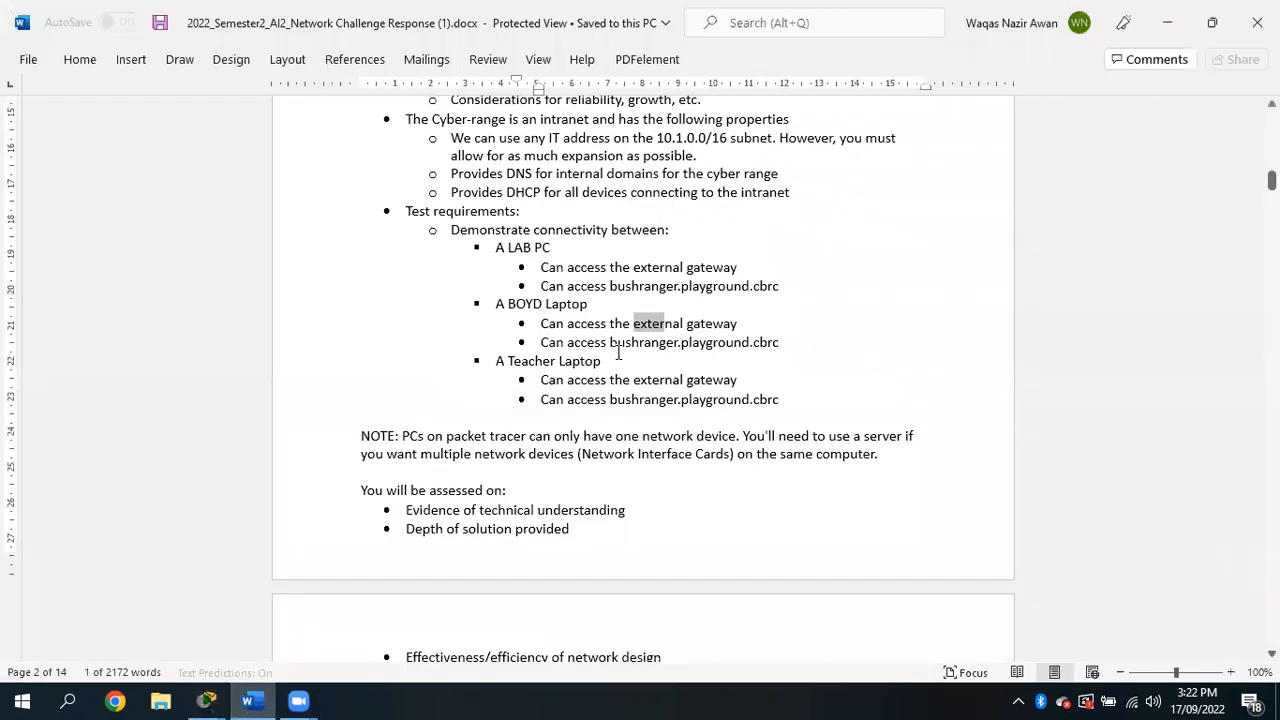
left_click_drag(610, 342, 772, 342)
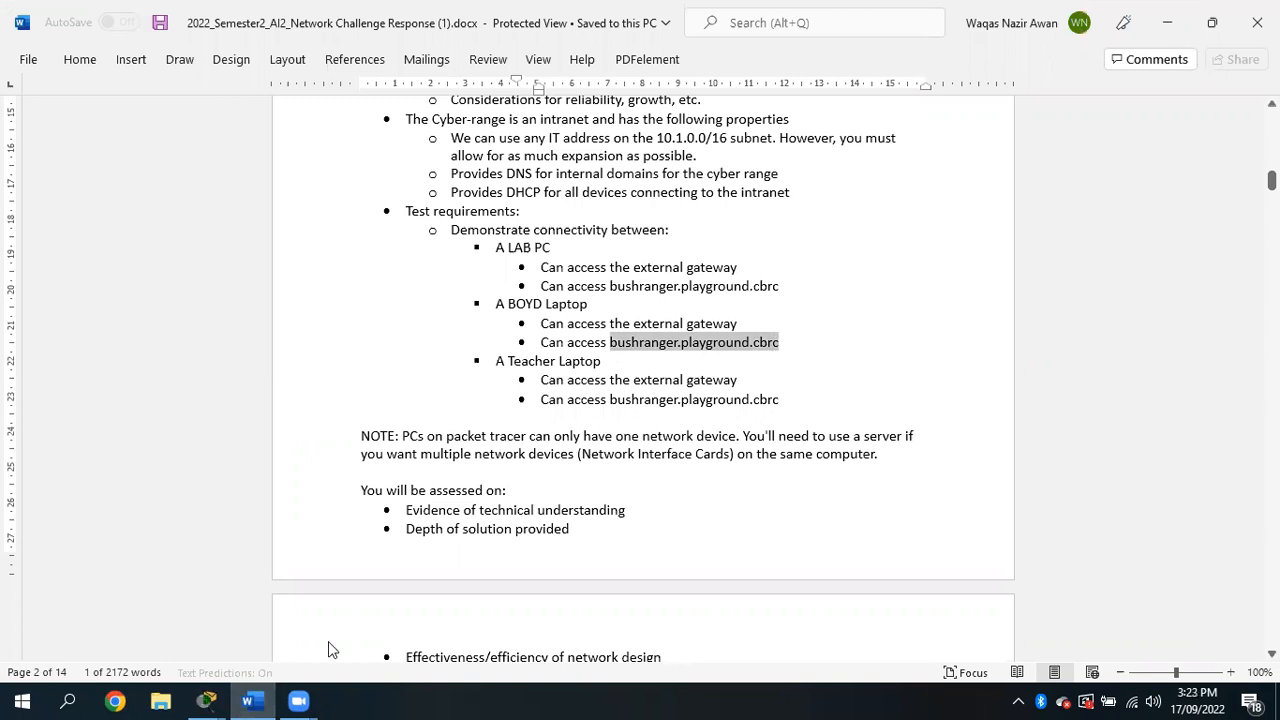
mouse_move(207, 700)
left_click(287, 570)
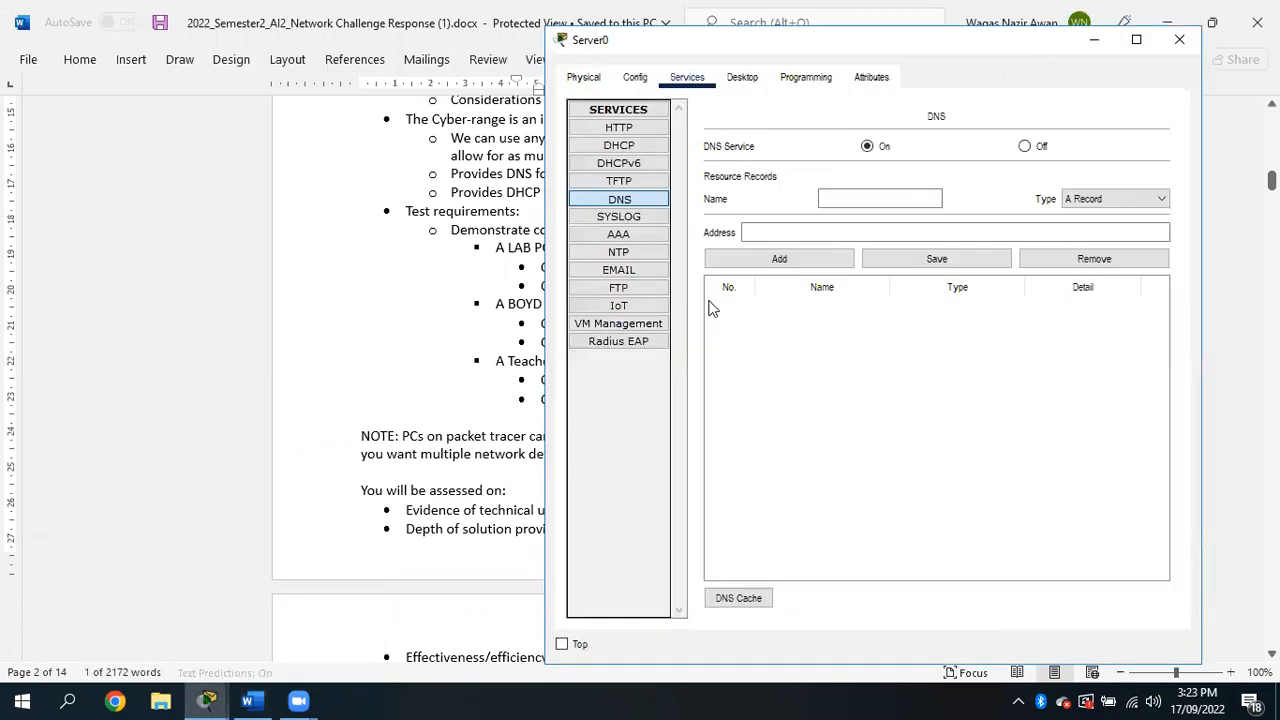
left_click(848, 199)
right_click(853, 196)
left_click(838, 198)
- Switch to the Word document and copy bushranger.playground.cbrc from the BOYD Laptop test requirements
left_click(249, 698)
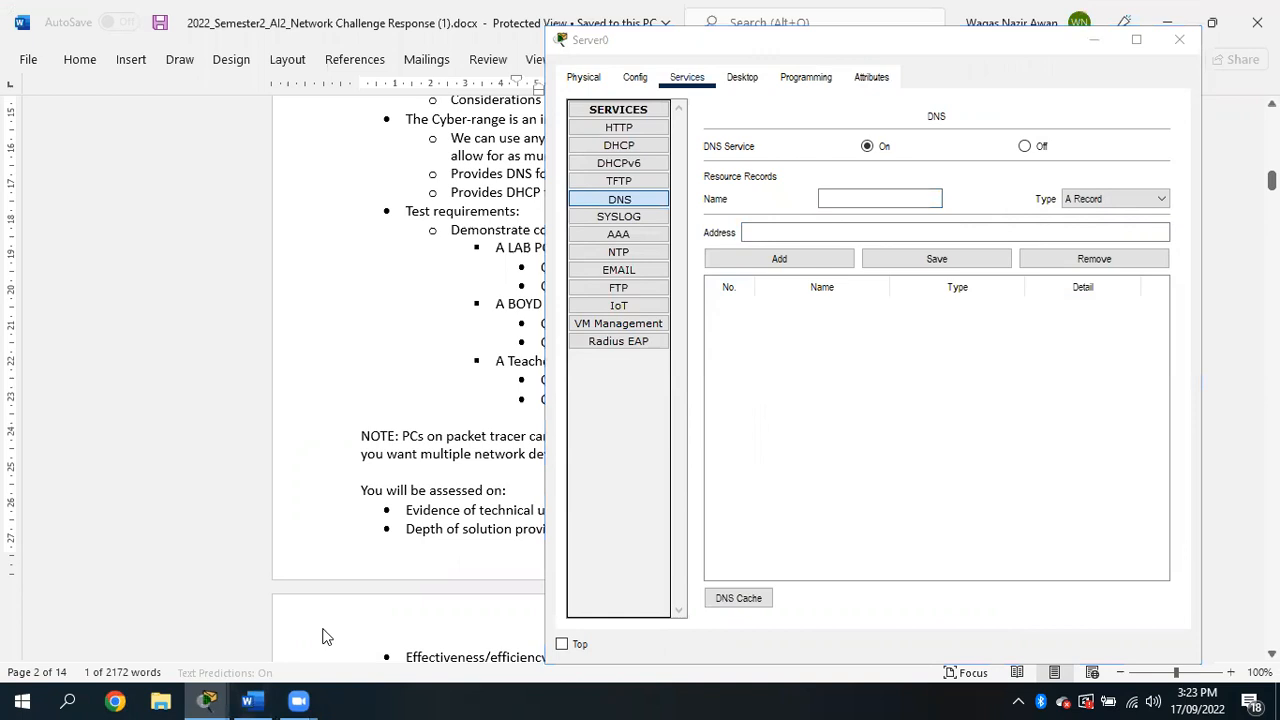
left_click(769, 42)
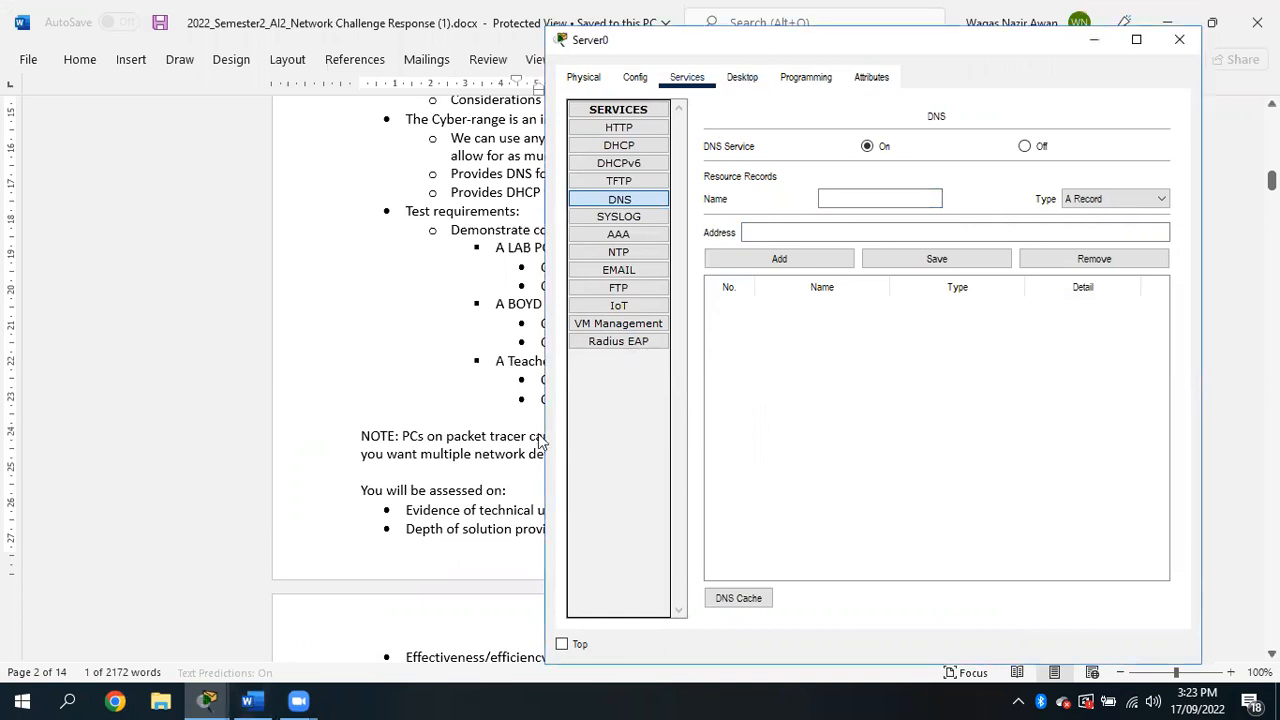
left_click(518, 479)
right_click(663, 350)
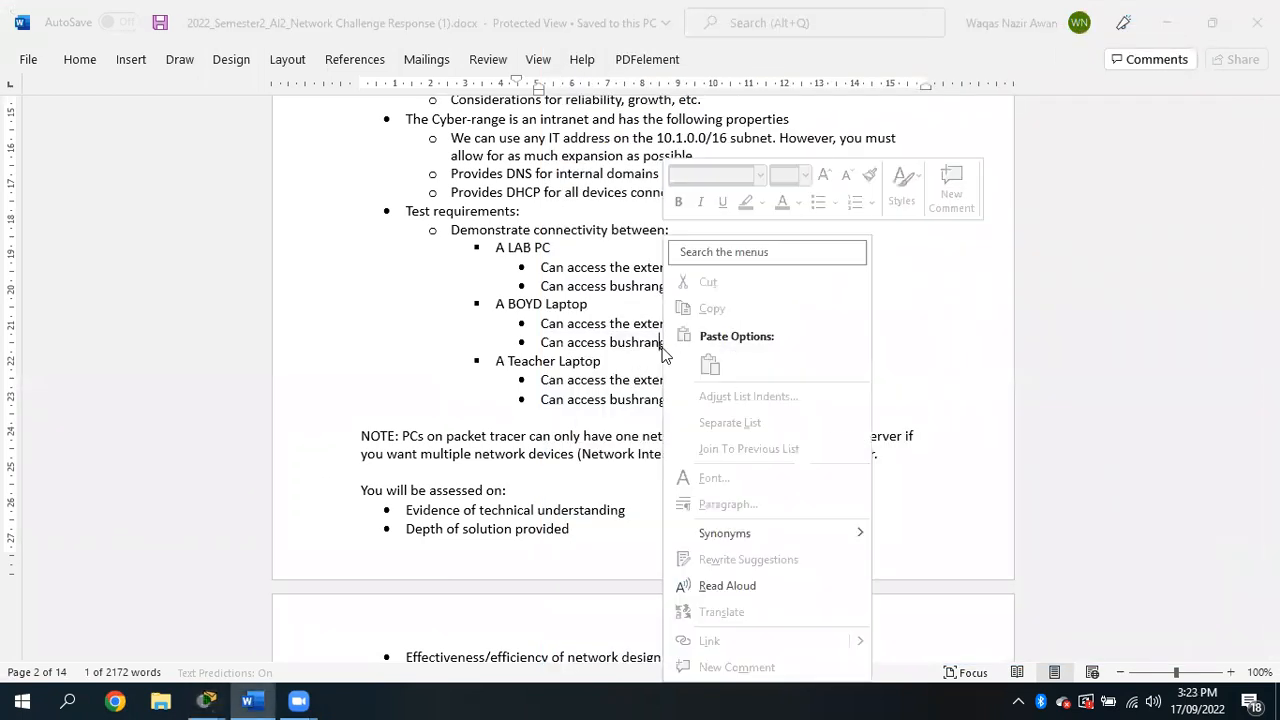
left_click_drag(612, 346, 798, 345)
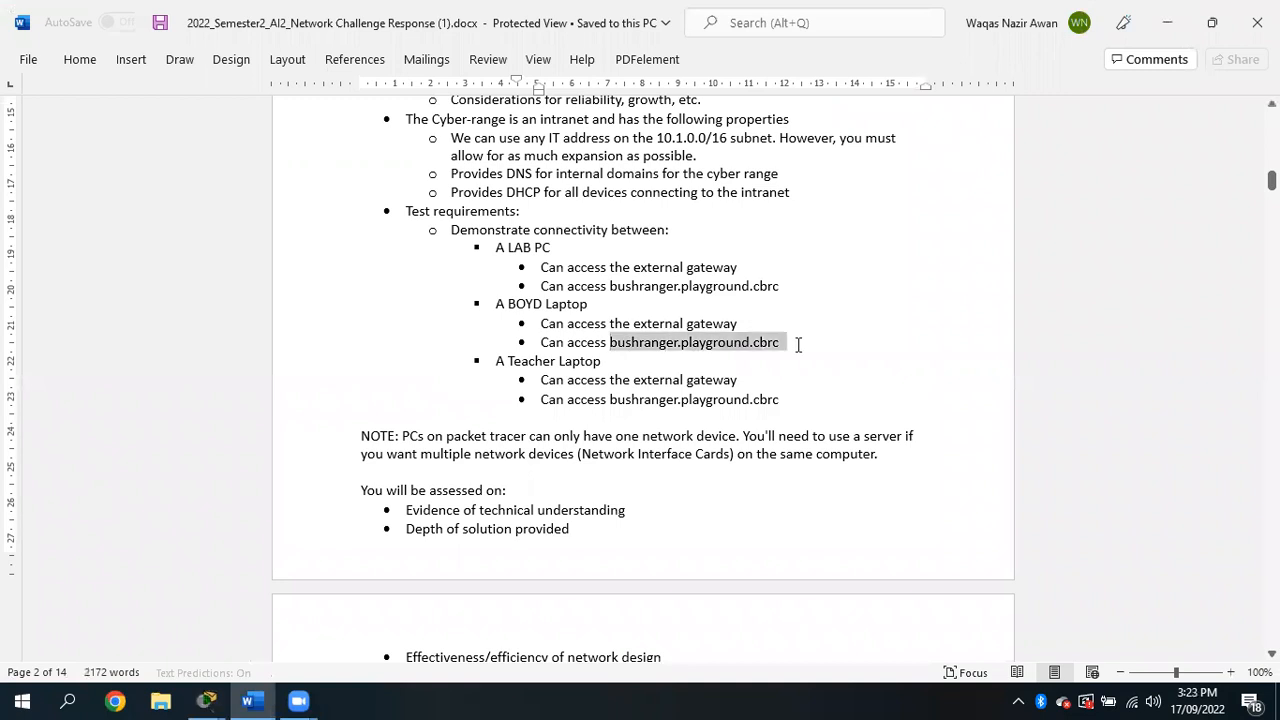
right_click(760, 346)
left_click(793, 313)
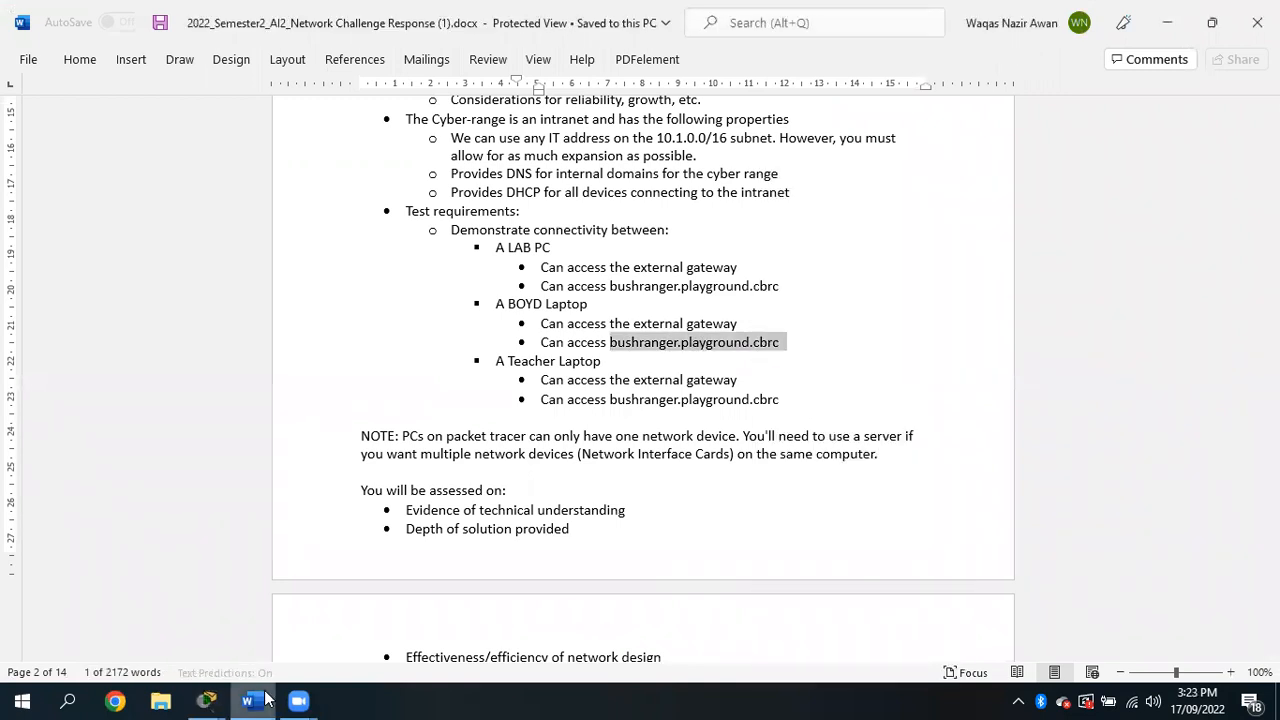
- Return to Server0 in Packet Tracer and add a DNS A Record for bushranger.playground.cbrc with address 10.5.0.10
left_click(206, 701)
left_click(317, 653)
right_click(830, 199)
left_click(871, 303)
left_click(815, 231)
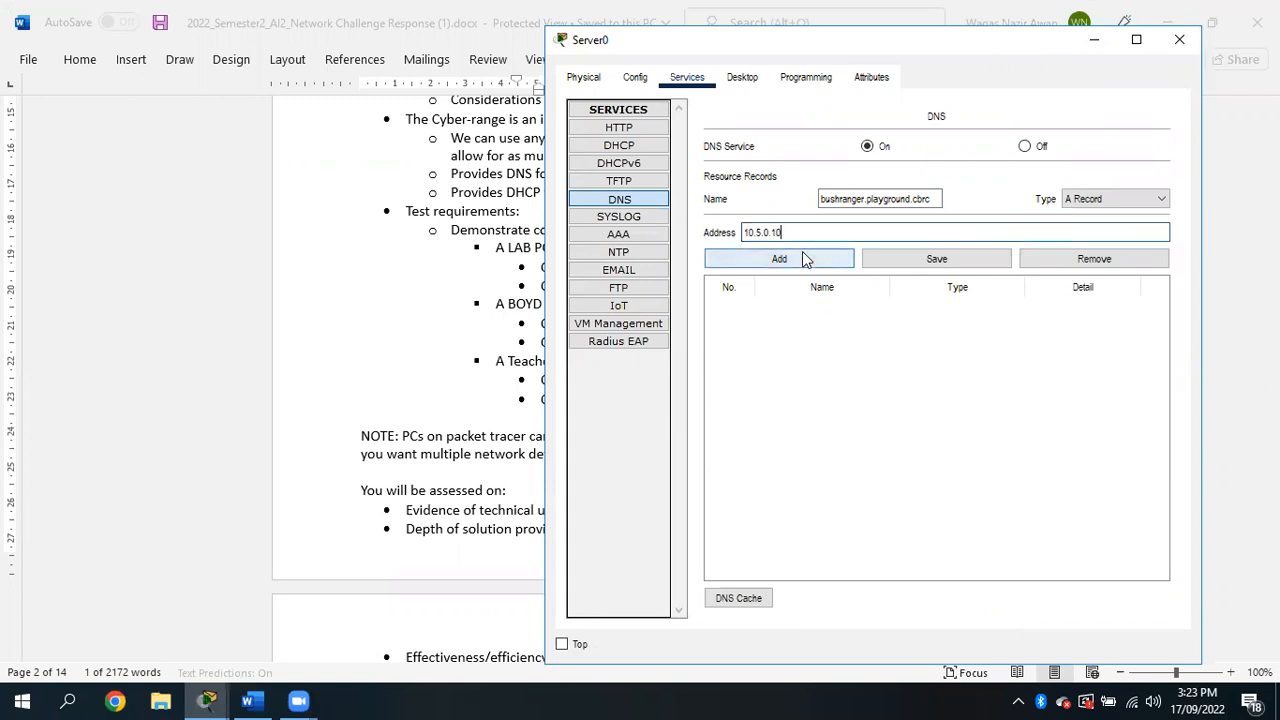
left_click(806, 261)
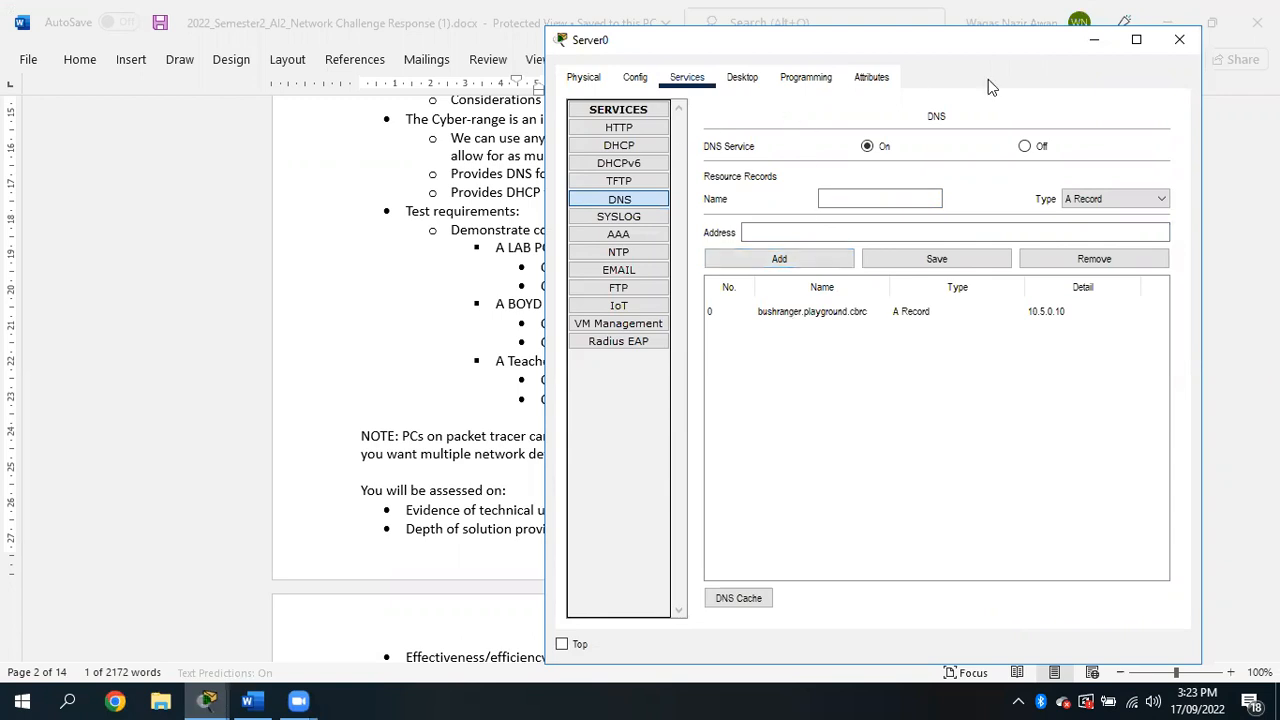
- Open index.html from Server0's HTTP service files for editing
left_click(604, 130)
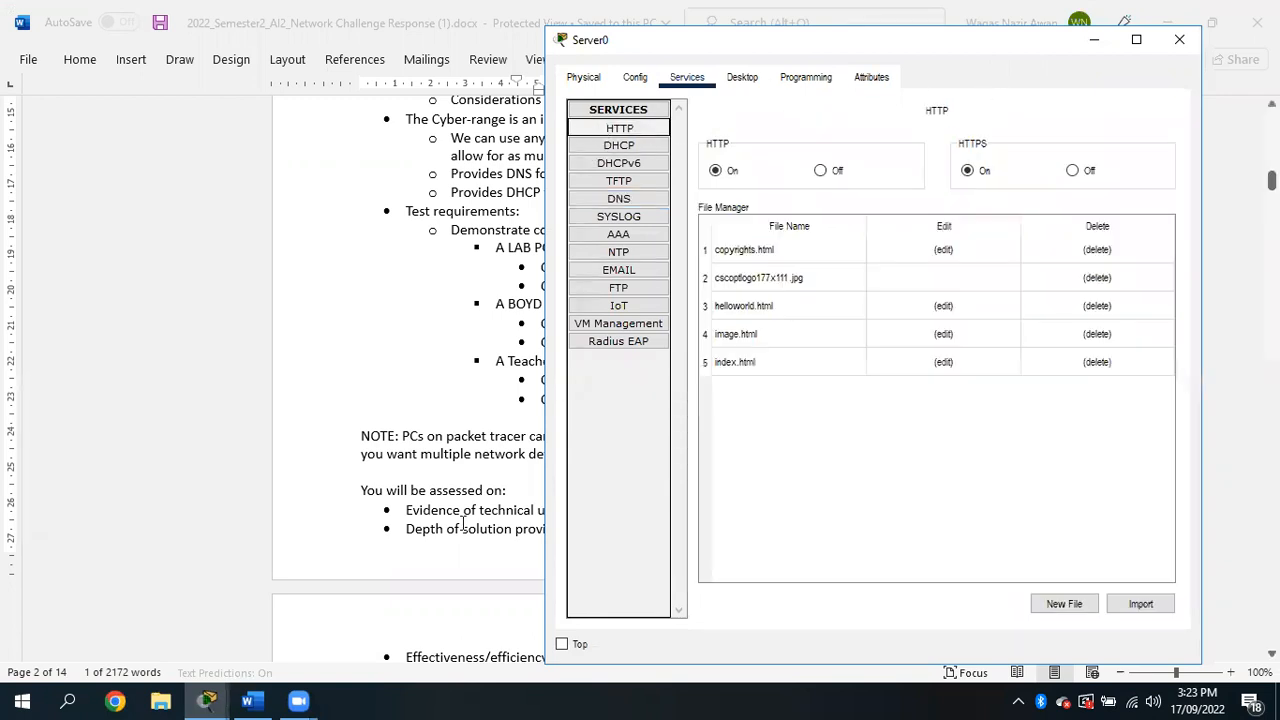
left_click(205, 700)
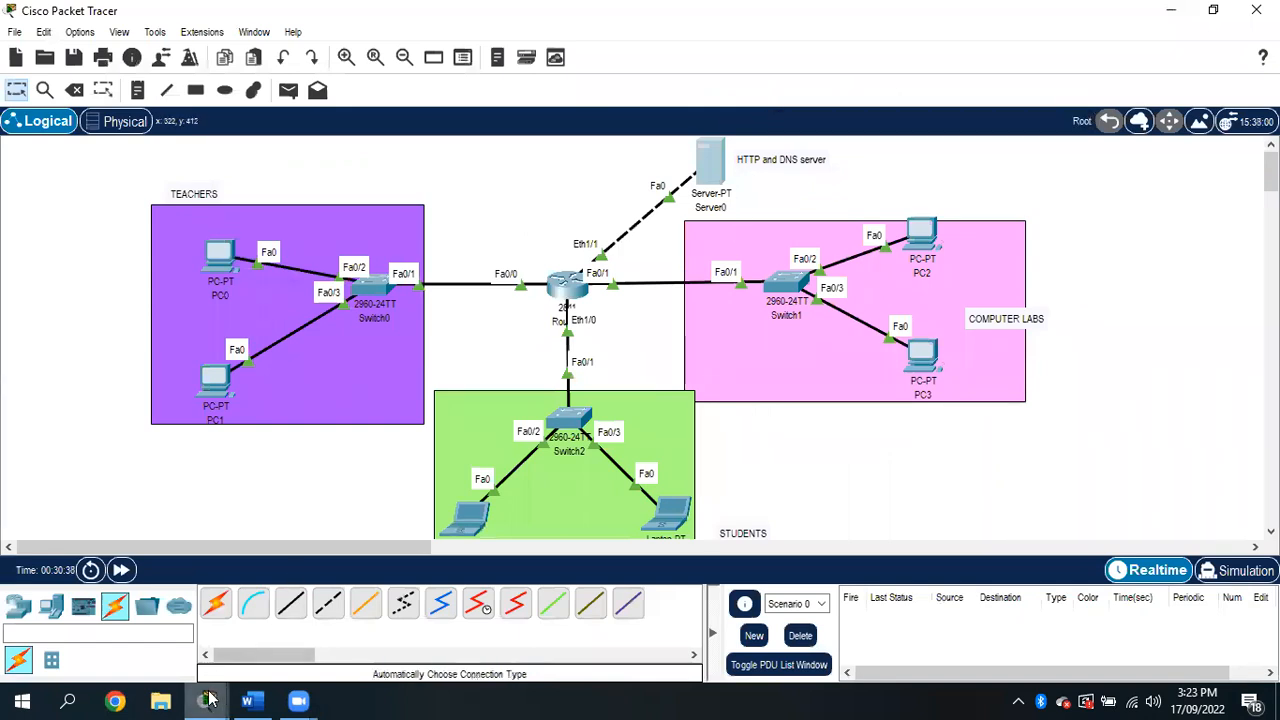
left_click(207, 700)
left_click(293, 565)
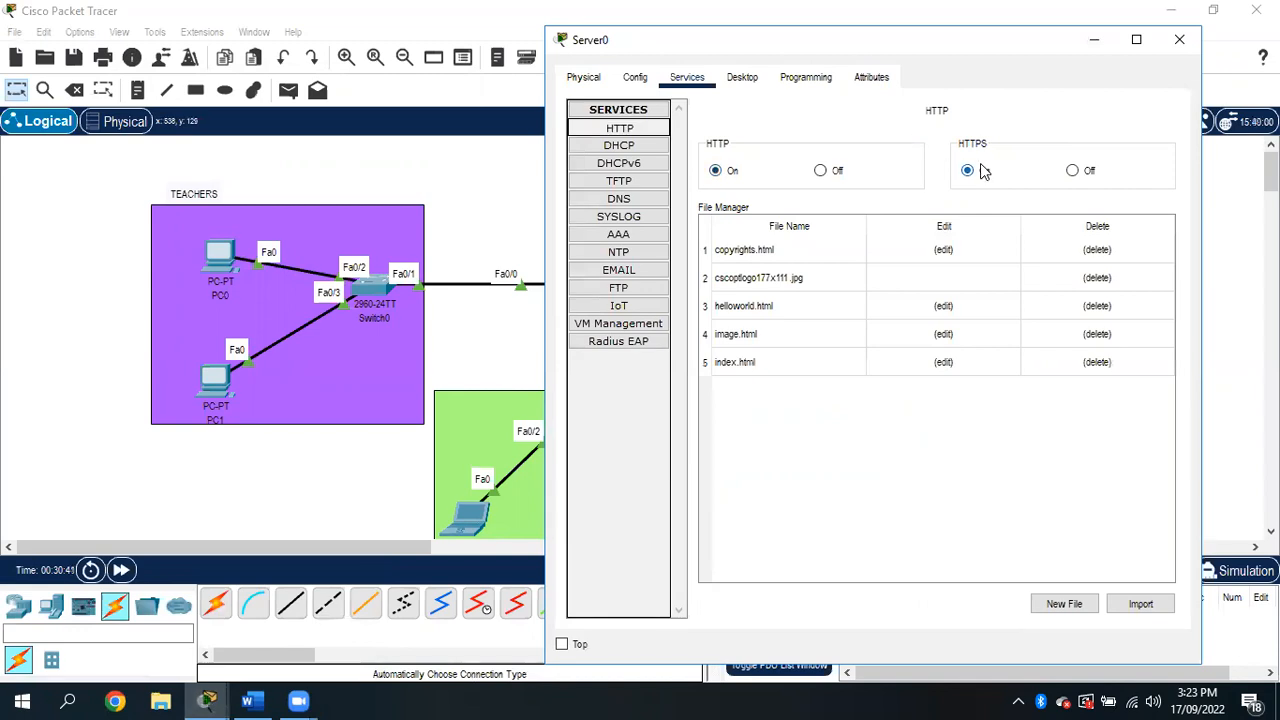
left_click(909, 361)
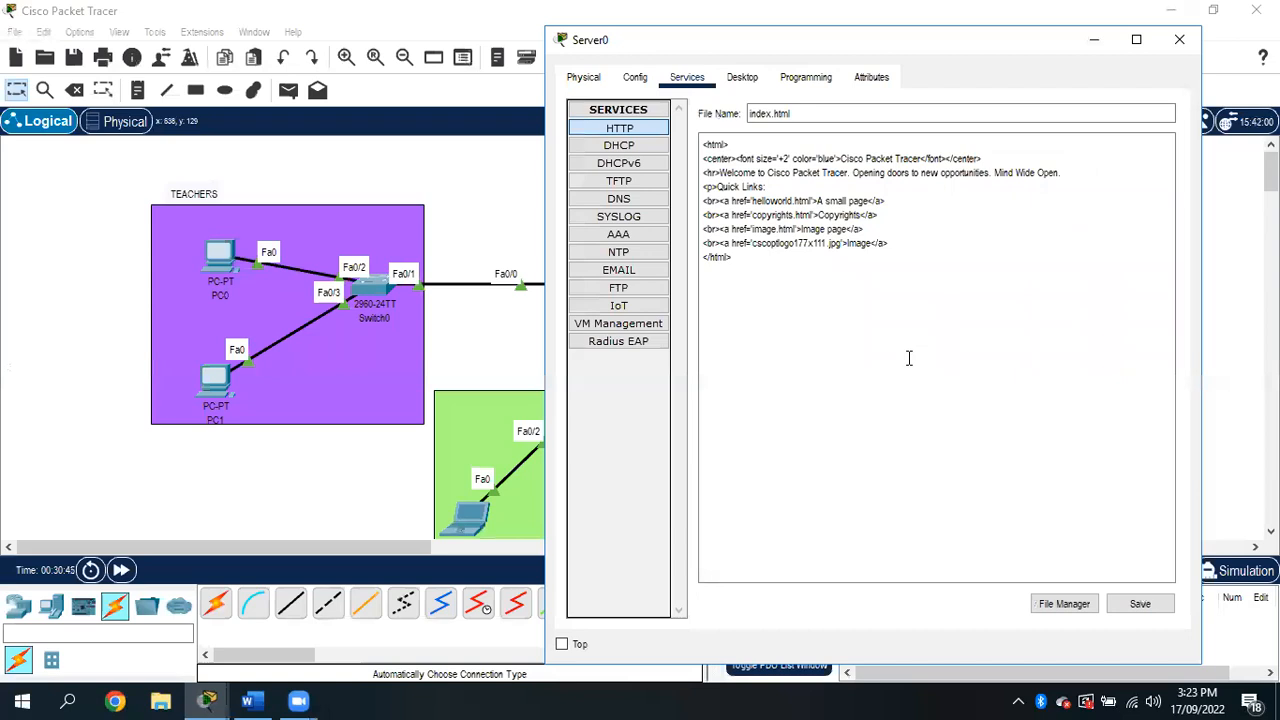
- Replace the centered blue heading text in index.html with bushranger.playground.cbrc
left_click(920, 158)
key("BackSpace")
key("BackSpace")
key("BackSpace")
key("BackSpace")
key("BackSpace")
key("BackSpace")
key("BackSpace")
key("BackSpace")
key("BackSpace")
key("BackSpace")
key("BackSpace")
key("BackSpace")
key("BackSpace")
key("BackSpace")
key("BackSpace")
key("BackSpace")
key("BackSpace")
key("BackSpace")
key("BackSpace")
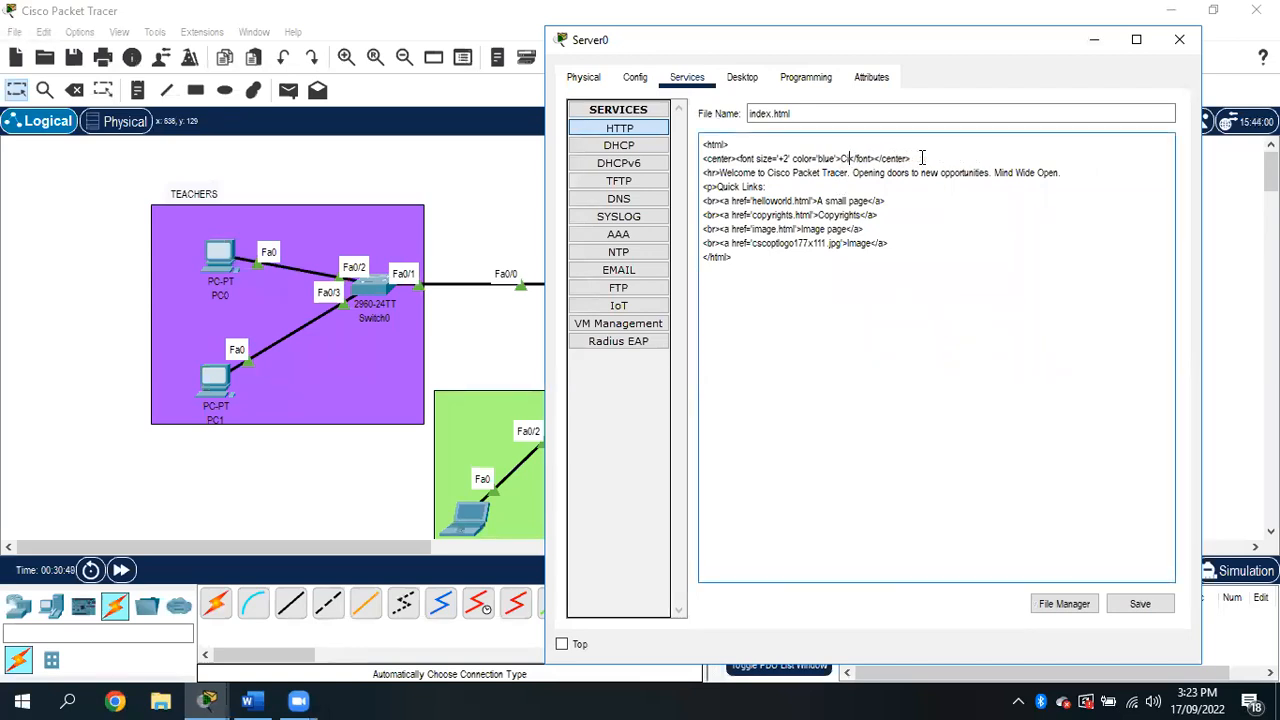
key("ctrl+v")
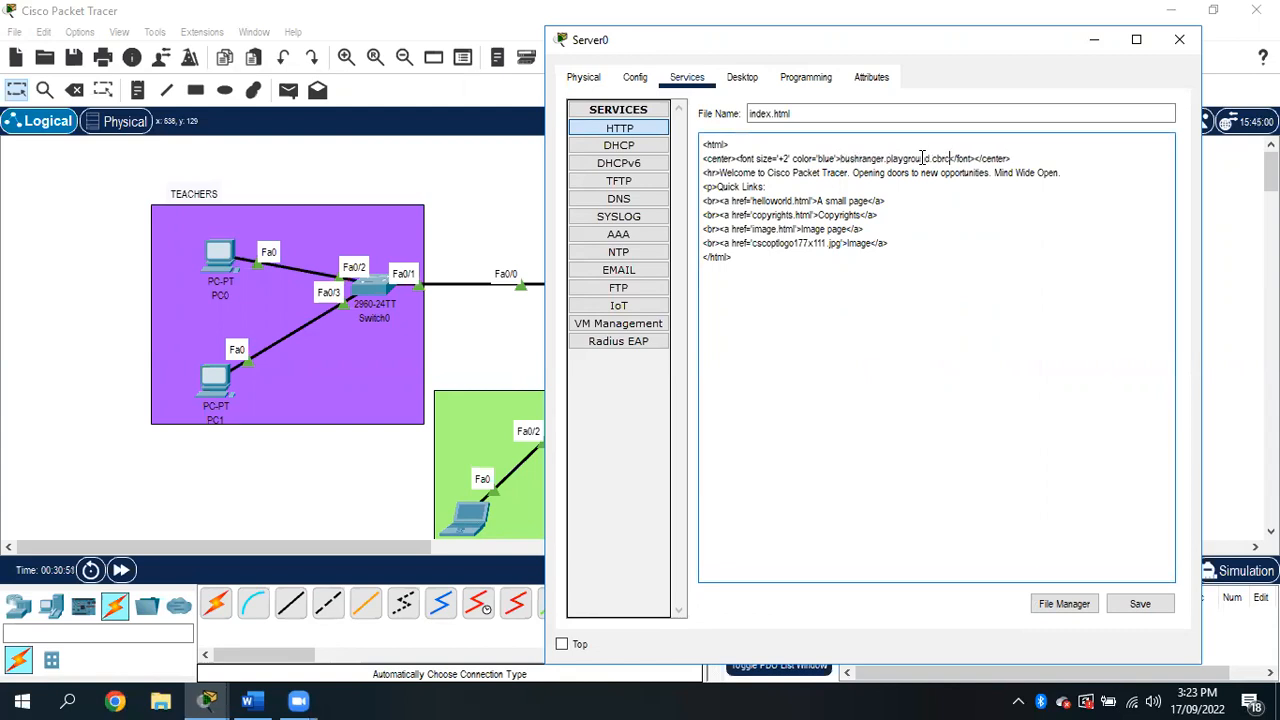
left_click(842, 158)
key("BackSpace")
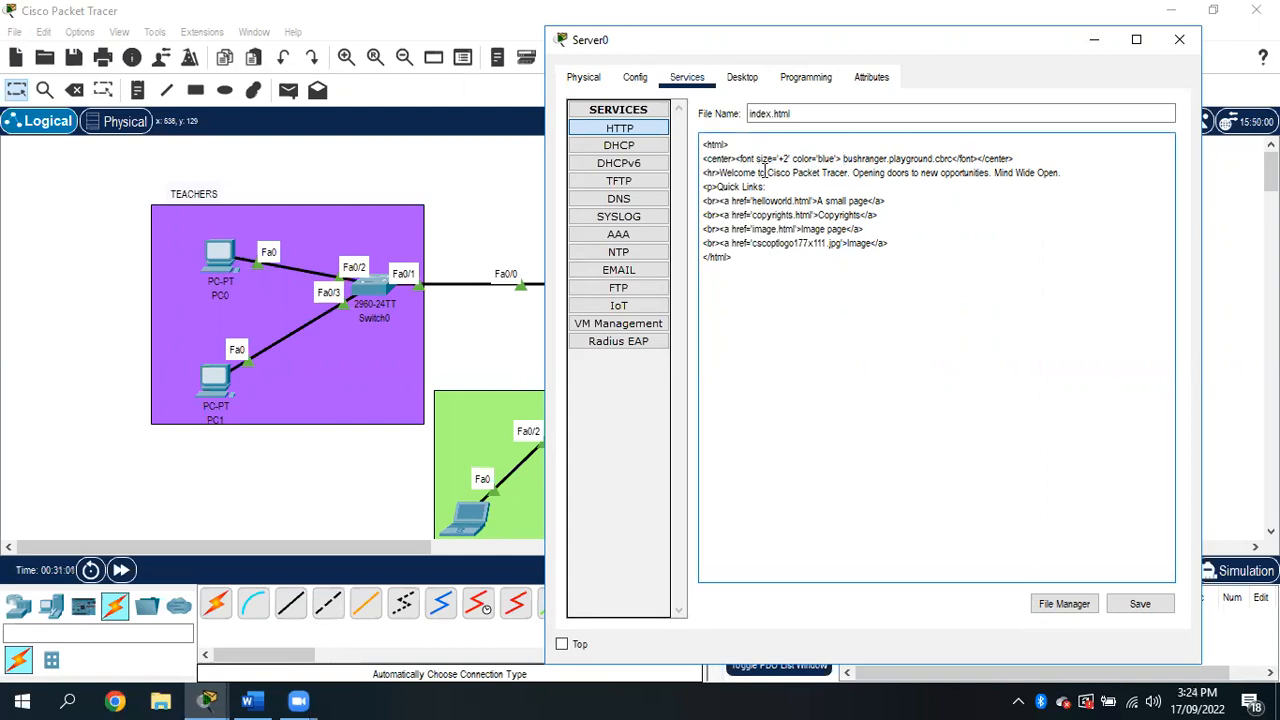
- Change the index.html welcome line to "Welcome to bushranger.playground.cbrc.", save the file and close Server0's window
left_click_drag(765, 172, 855, 173)
key("BackSpace")
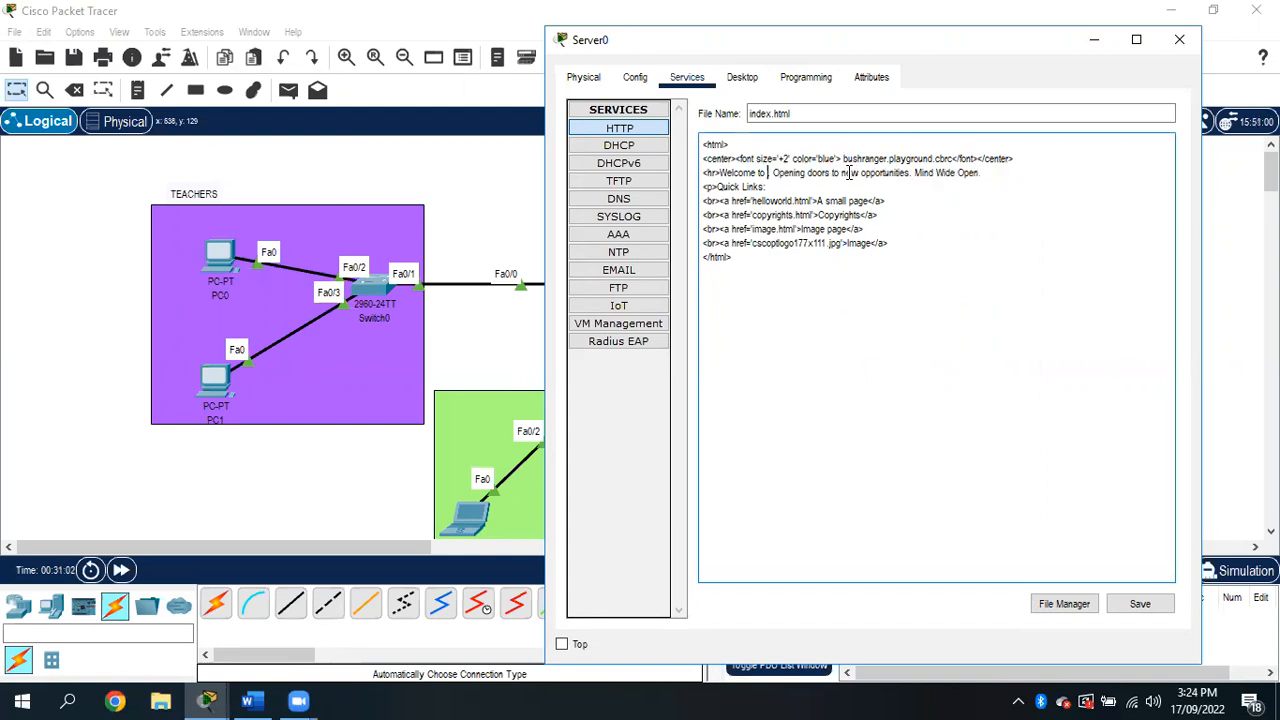
key("ctrl+v")
type(".")
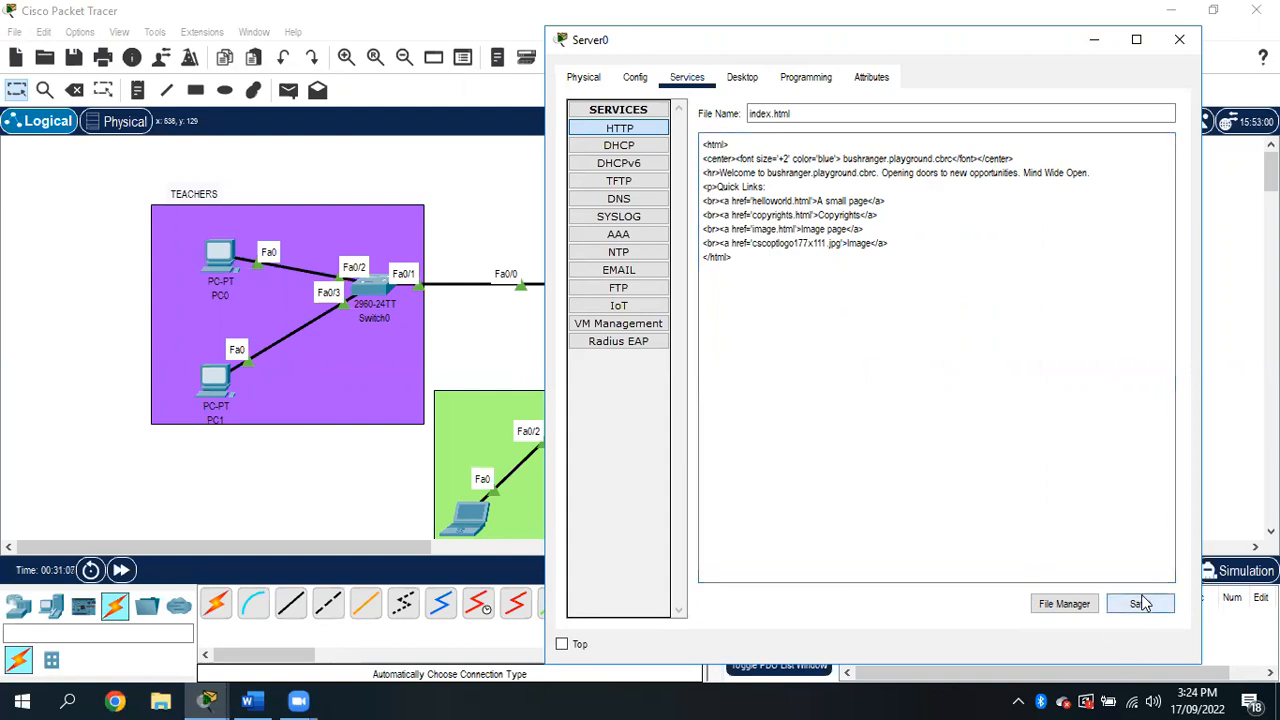
left_click(1140, 604)
left_click(892, 382)
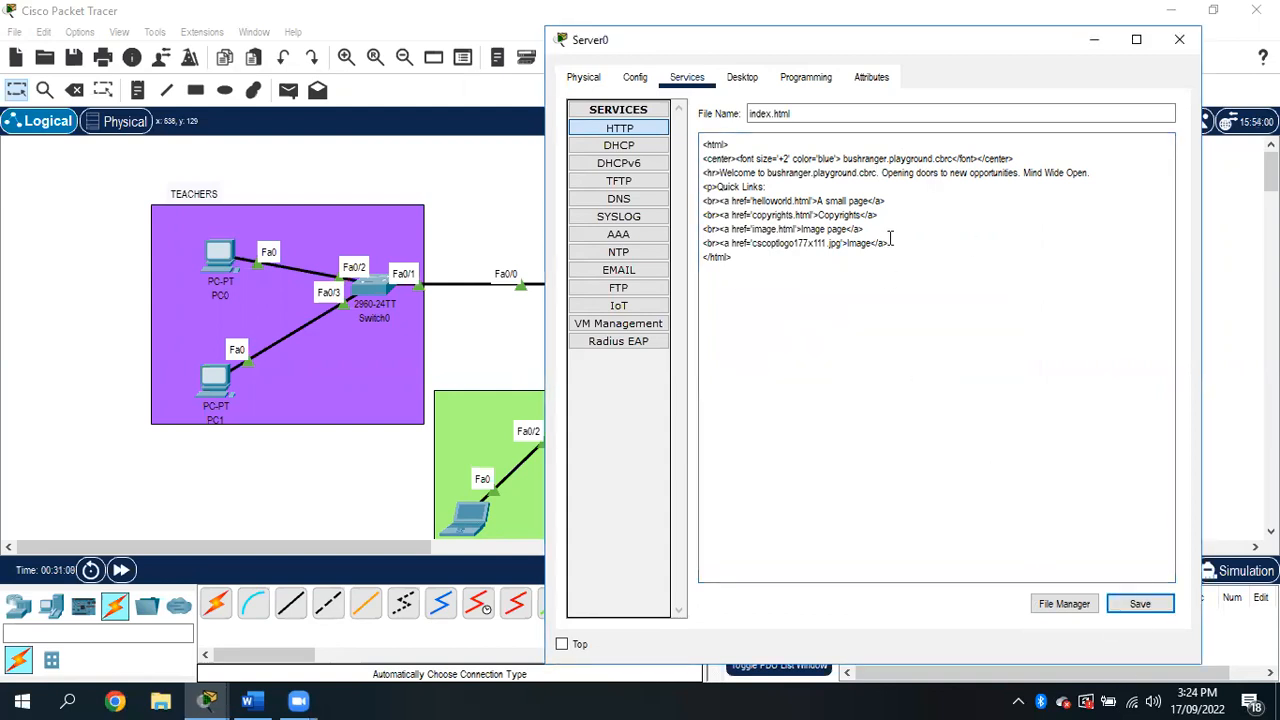
left_click(1179, 39)
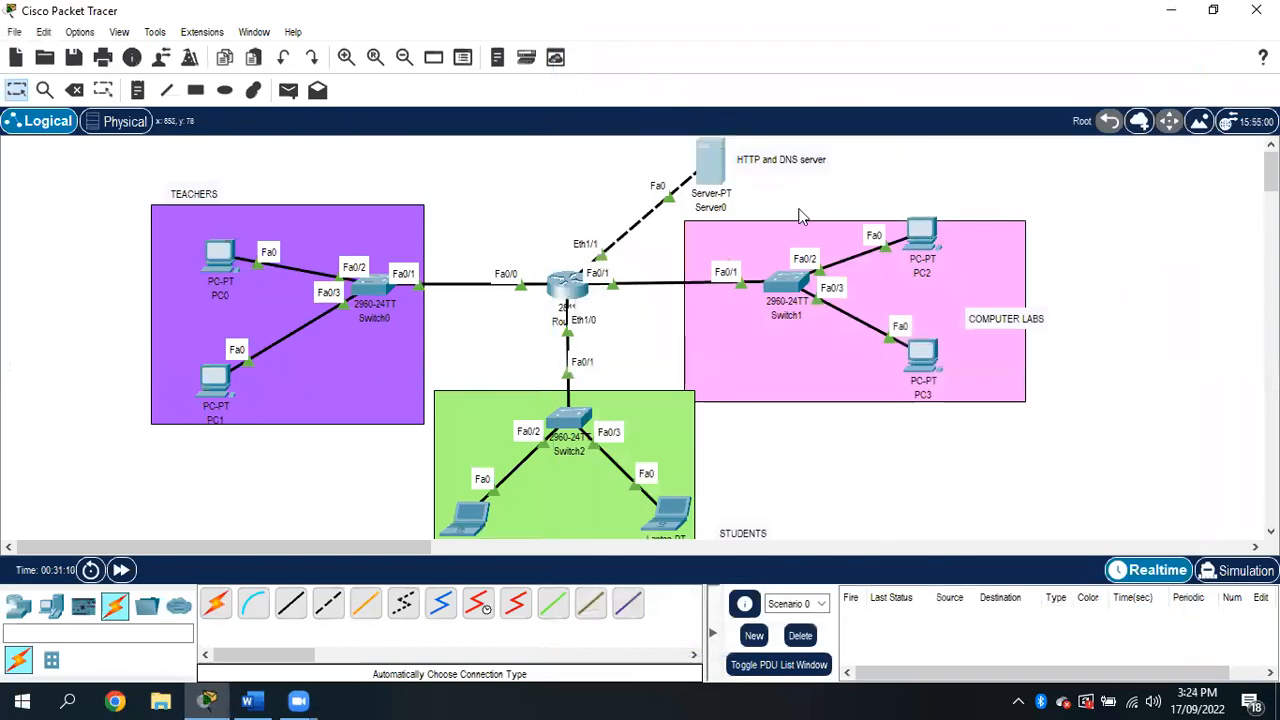
- Review PC0's IP configuration, including its DNS server setting, and close its window
mouse_move(724, 183)
mouse_move(210, 272)
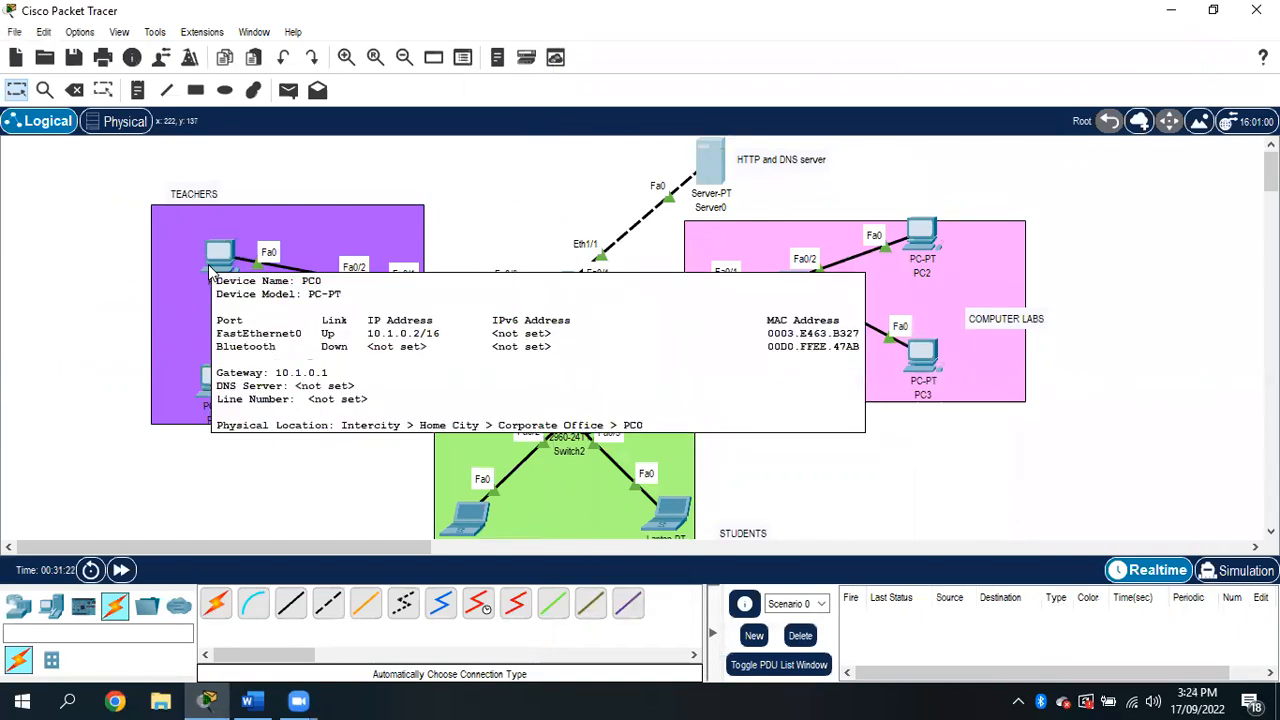
left_click(214, 262)
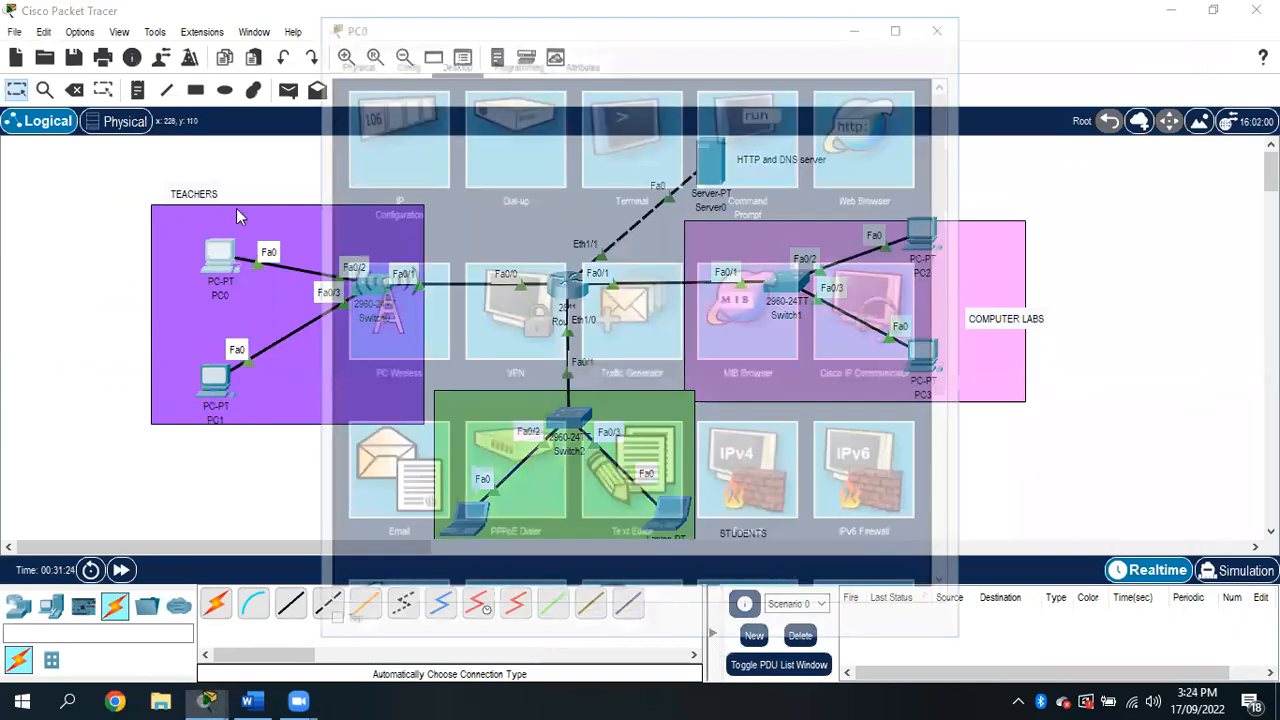
left_click(389, 108)
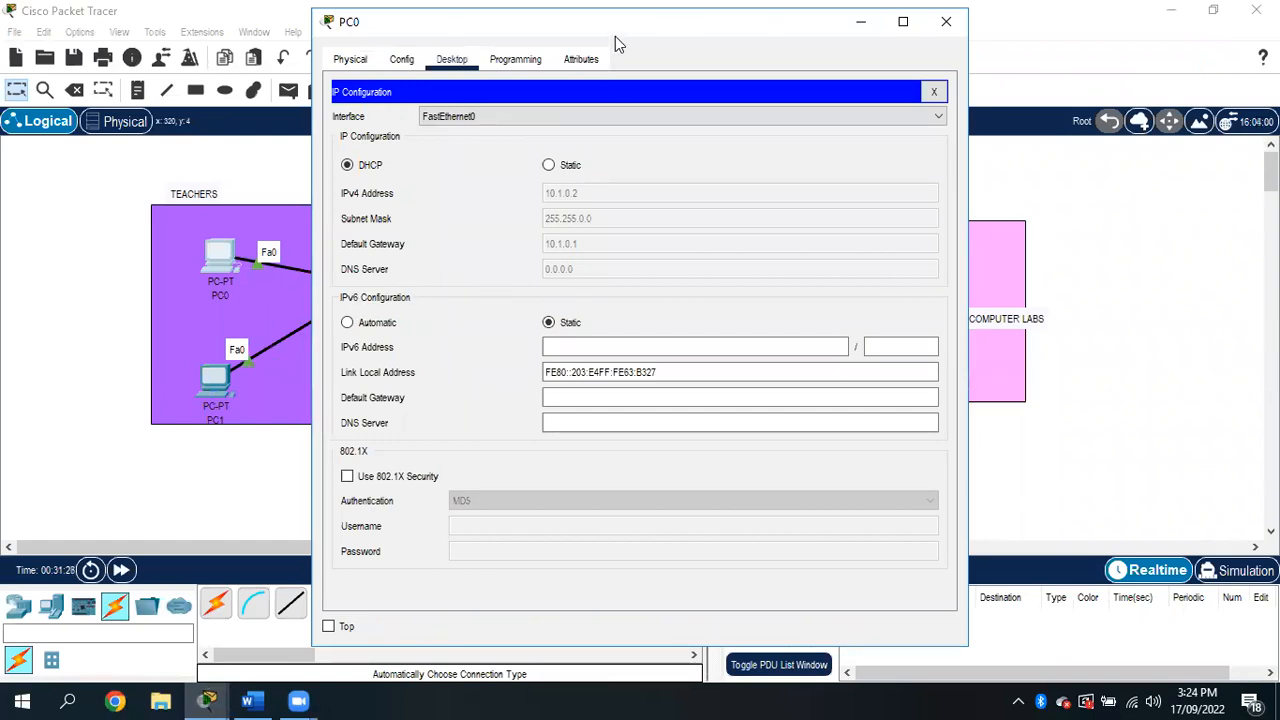
left_click_drag(628, 33, 1042, 74)
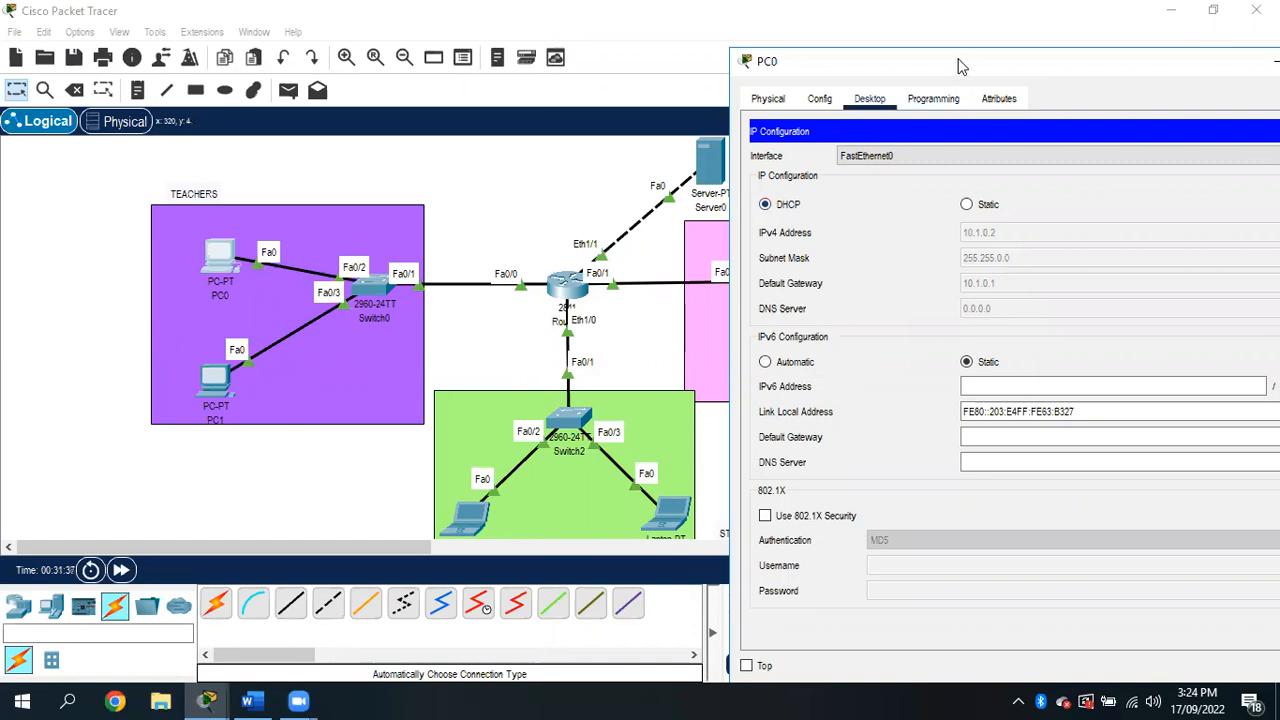
left_click_drag(958, 66, 694, 48)
left_click(1104, 44)
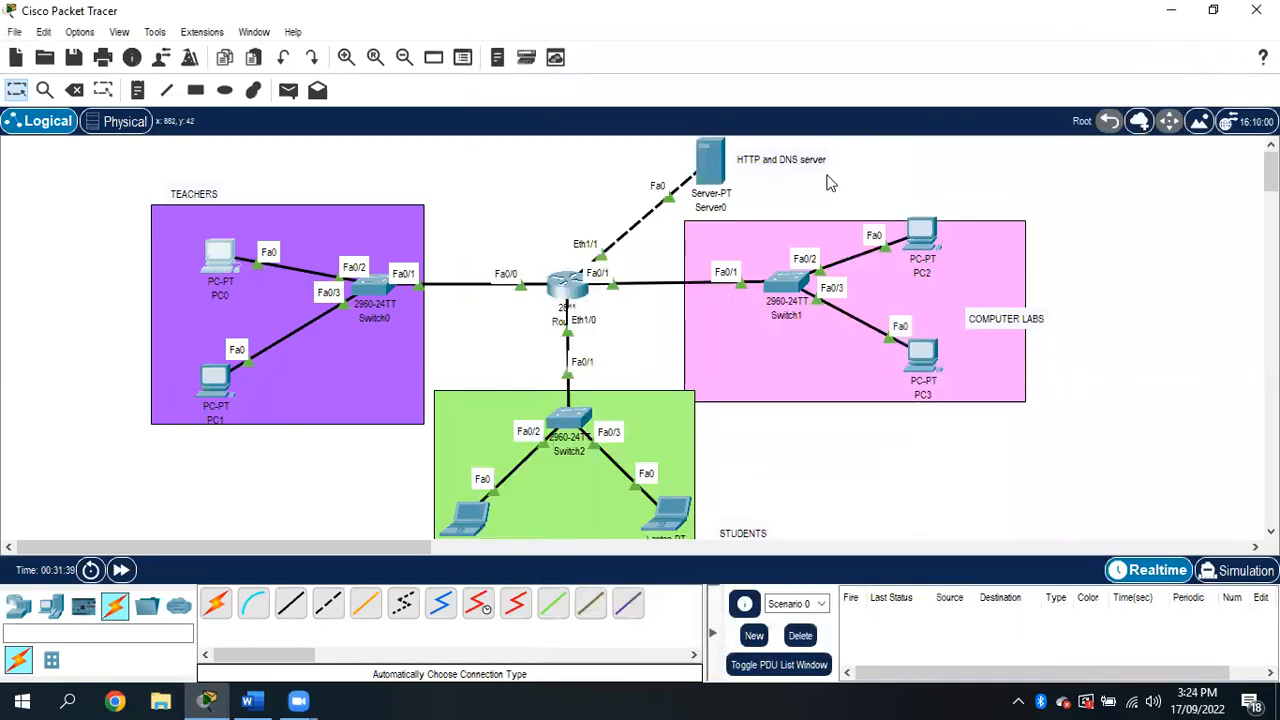
- Open Router0's command line, leave the Ethernet1/1 configuration and enter interface configuration for FastEthernet 0/0
left_click(570, 285)
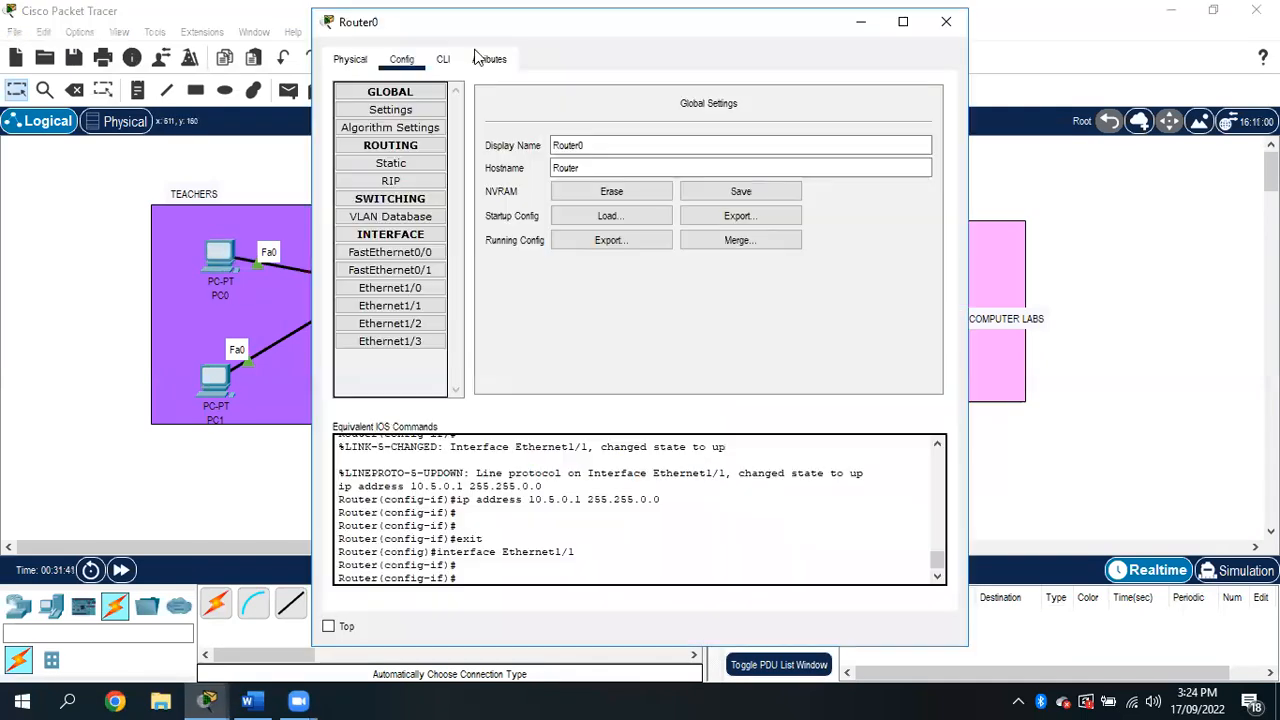
left_click(443, 59)
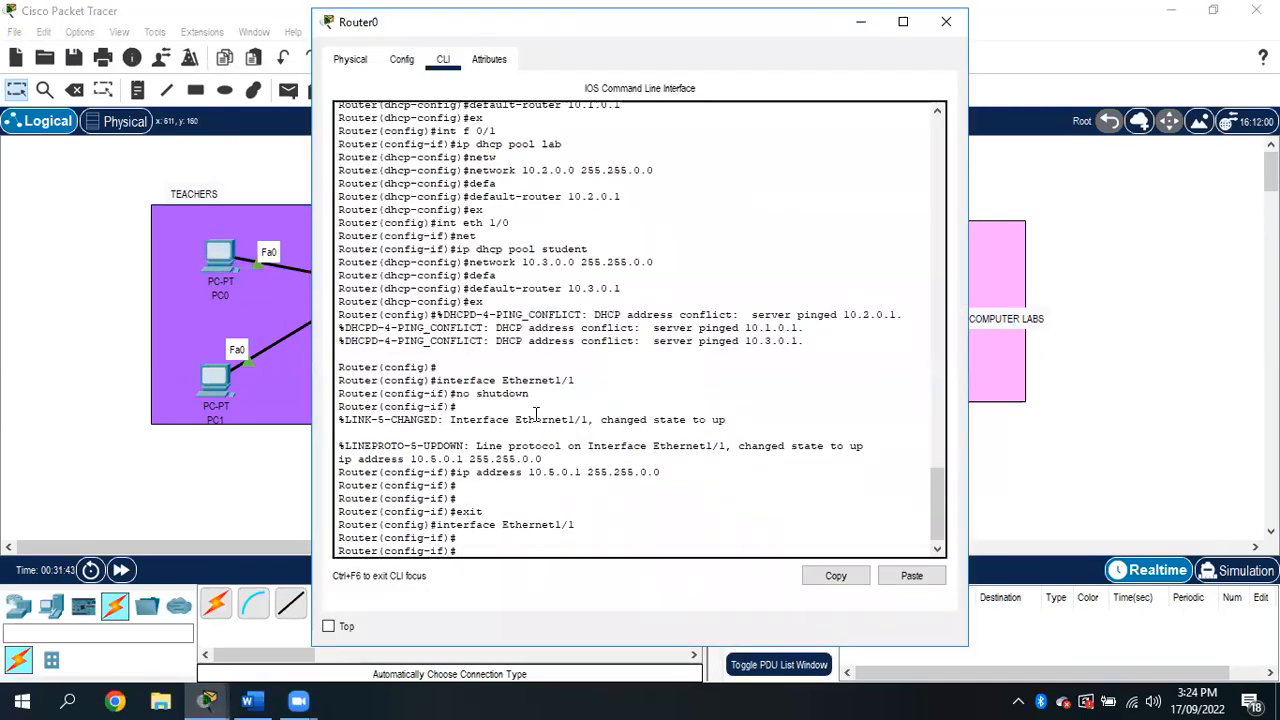
left_click_drag(596, 33, 919, 38)
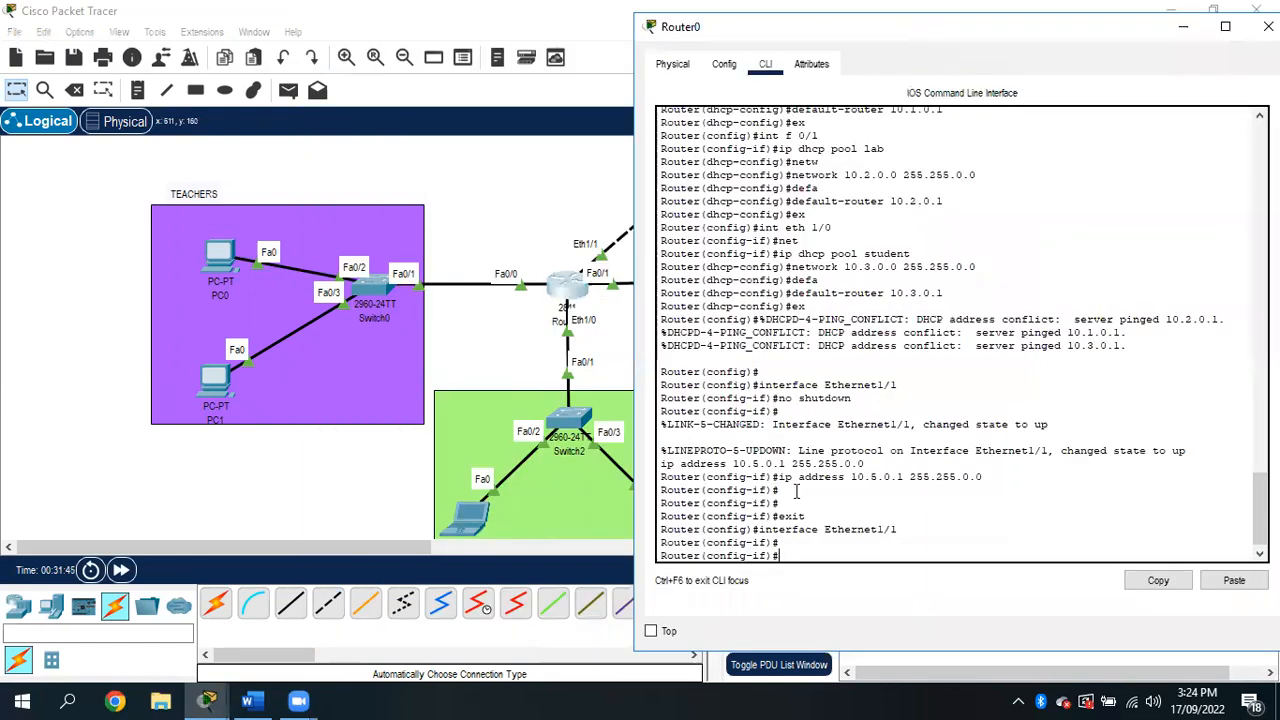
key("Return")
type("EX")
key("Return")
key("Return")
type("INT F 0/0")
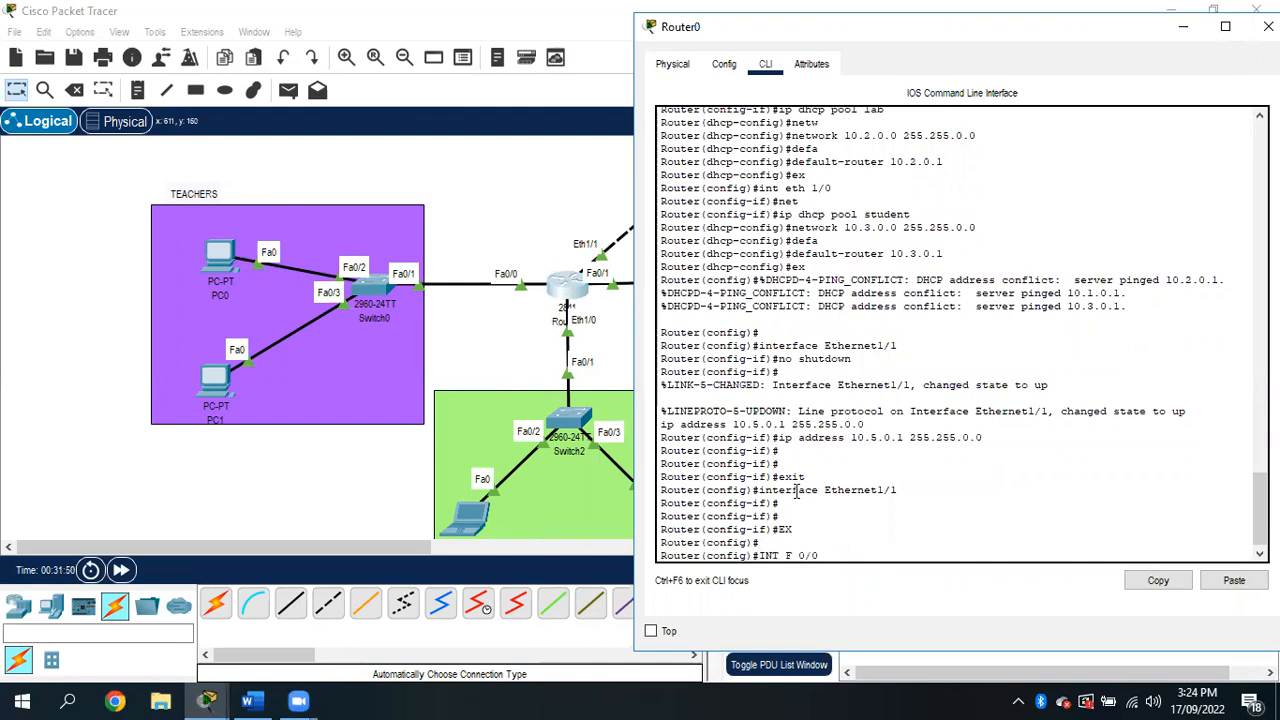
key("Return")
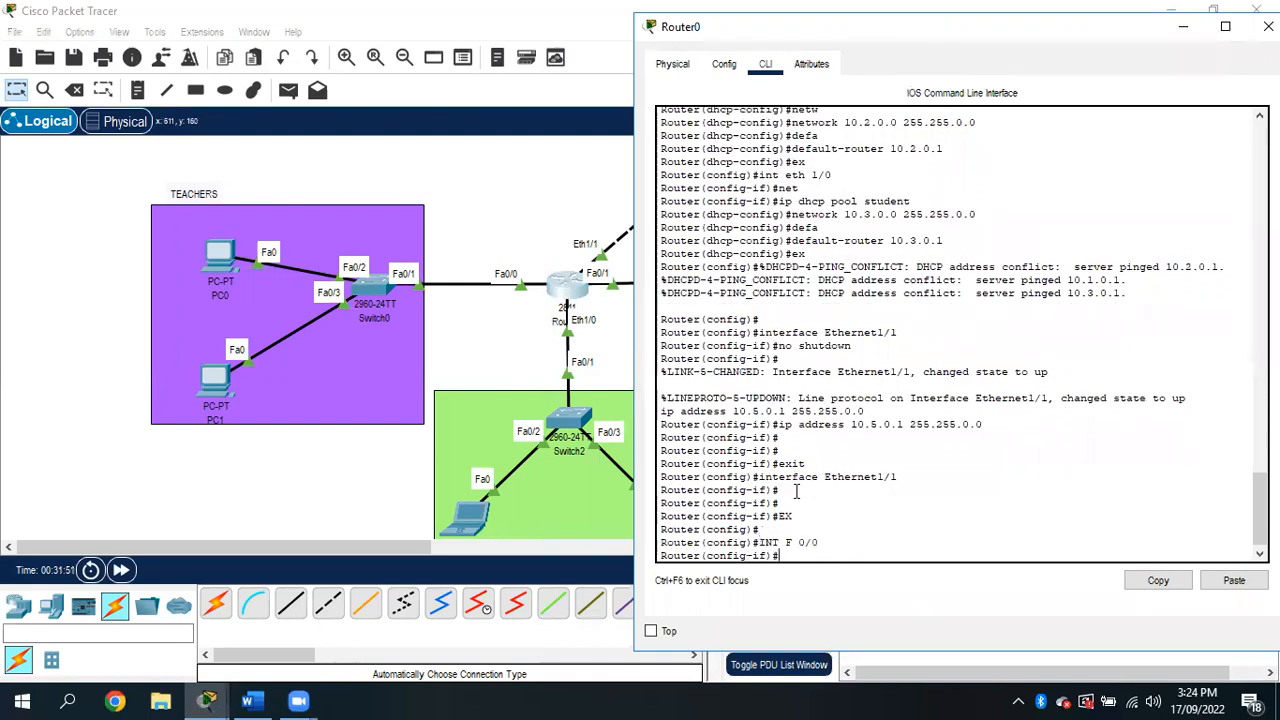
type("dns-")
key("Tab")
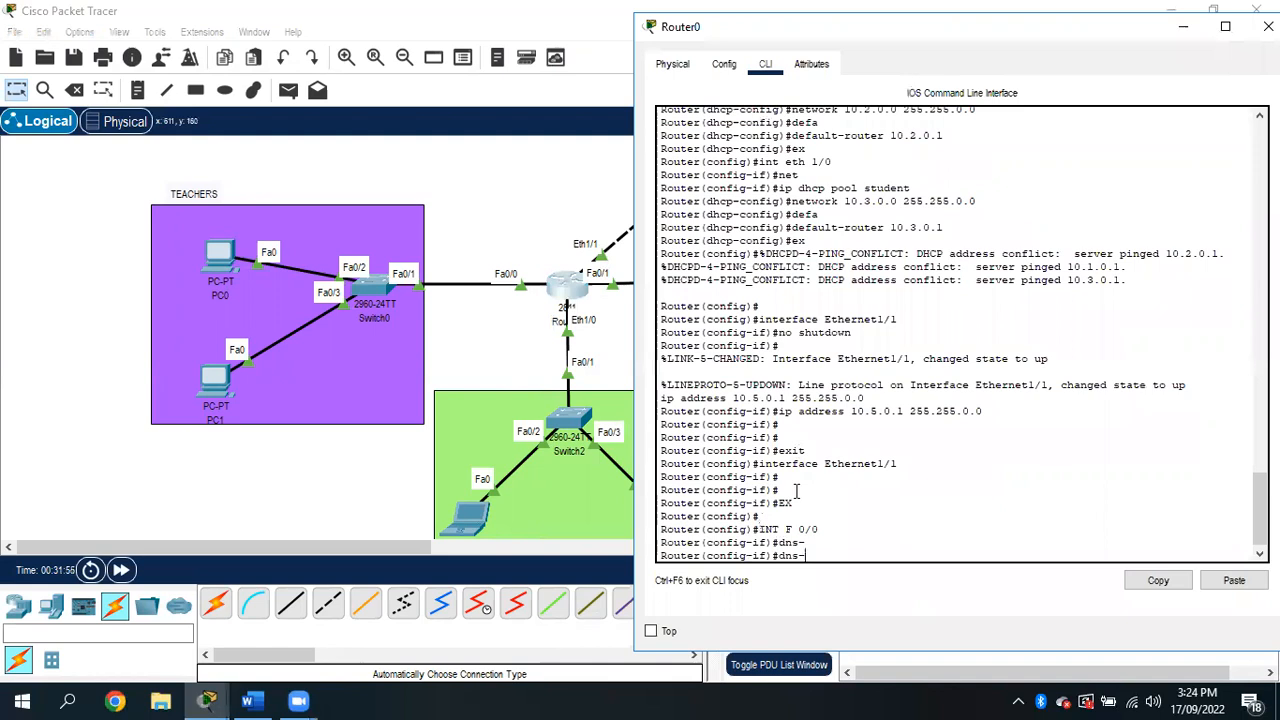
type("ser")
key("Tab")
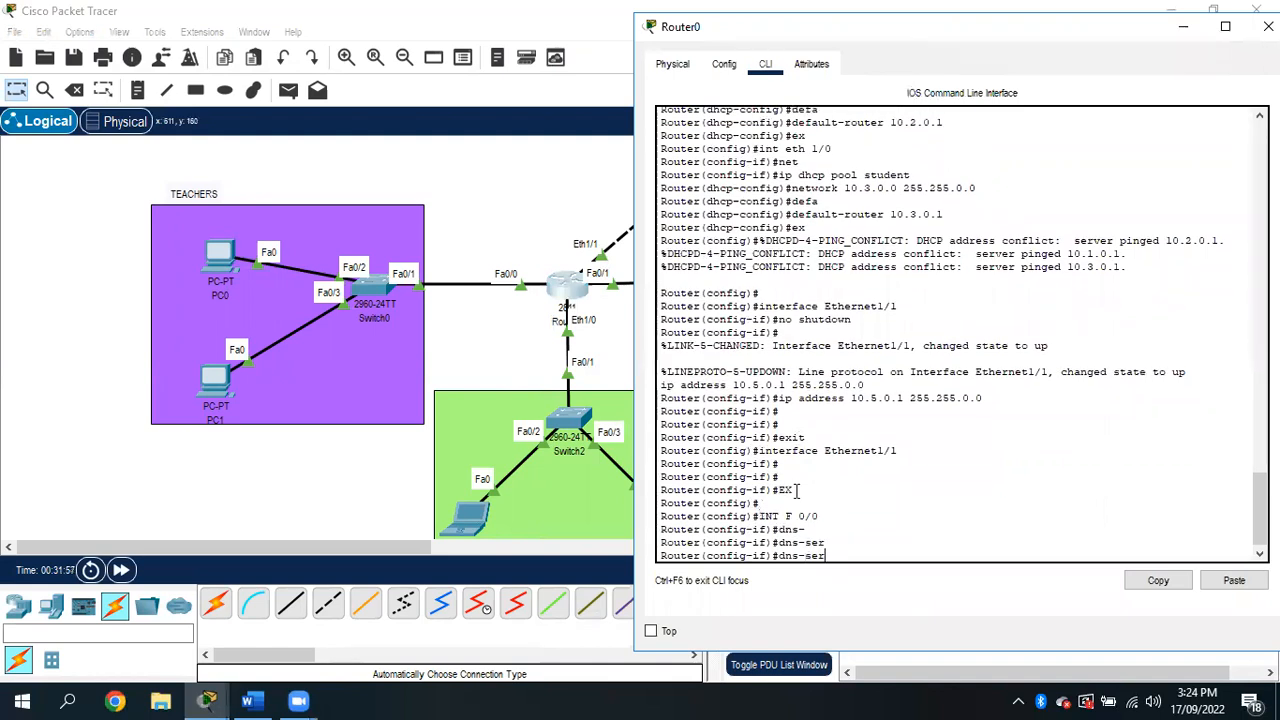
type("dns")
key("BackSpace")
key("BackSpace")
key("BackSpace")
- Set the DNS server of Router0's DHCP pool teacher to 10.5.0.10 and exit the pool configuration
type("ip dhcp pool teacher")
key("Return")
type("dns-")
key("Tab")
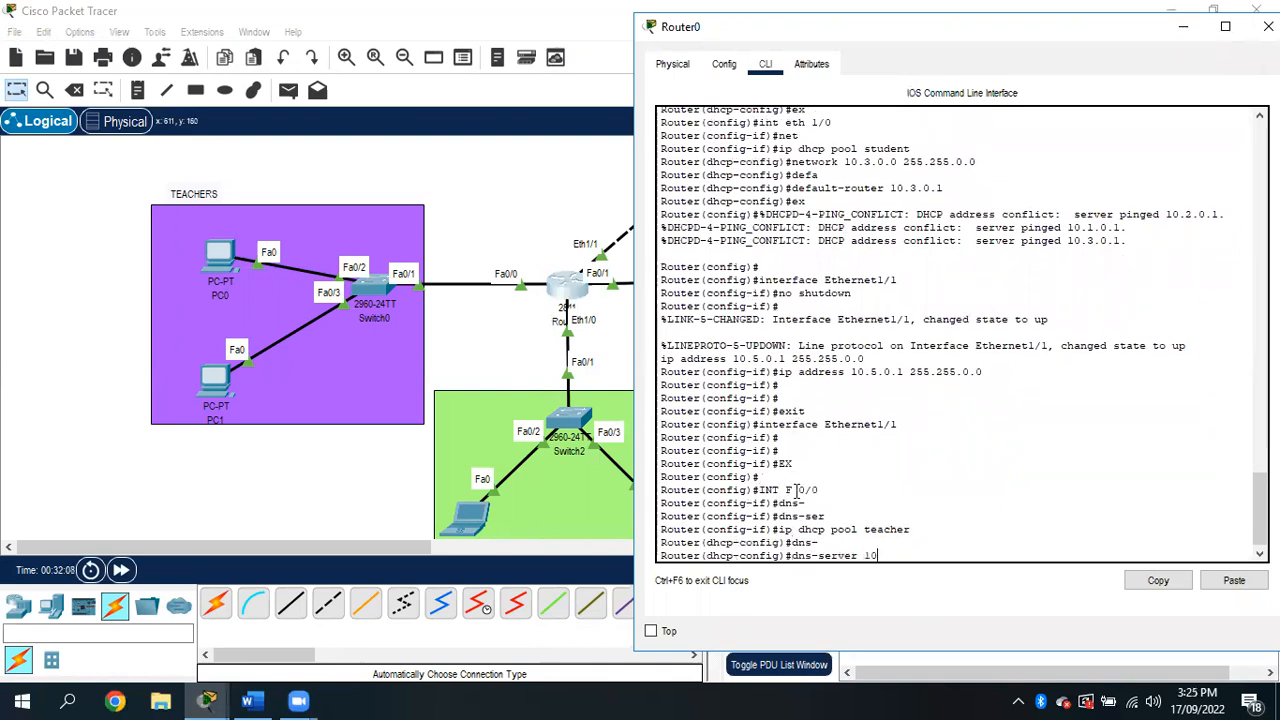
type("5.0")
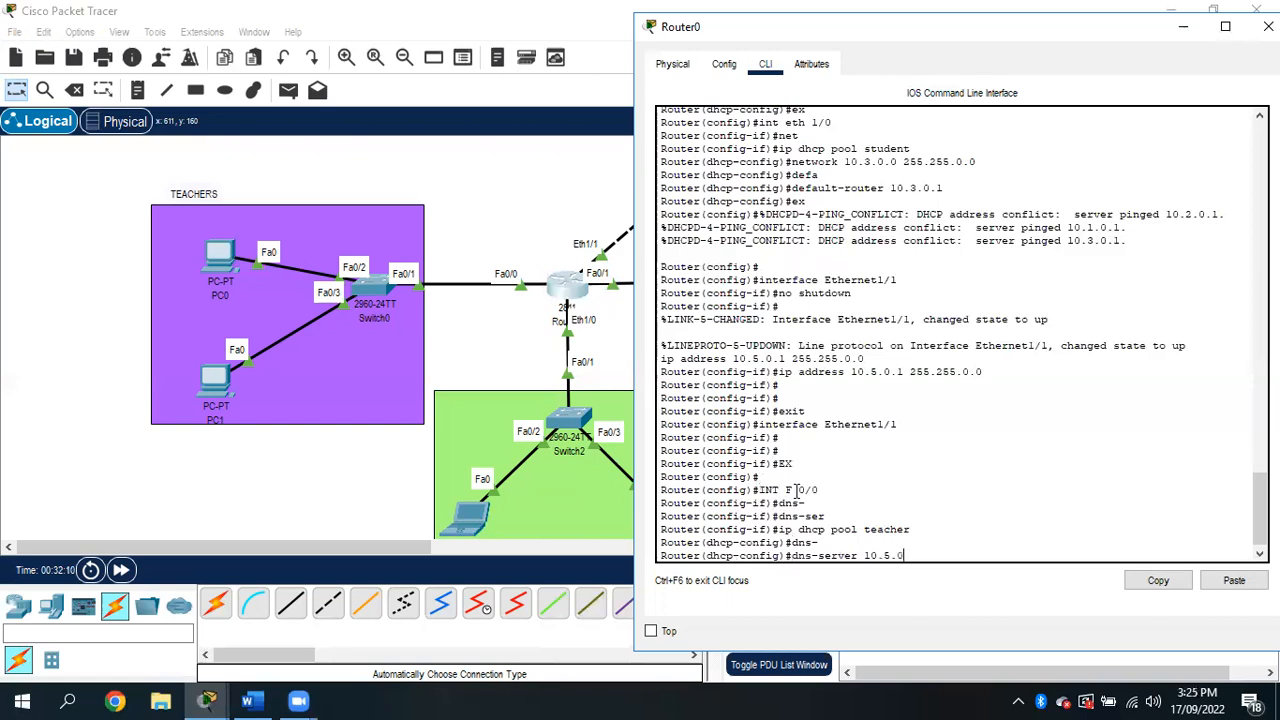
type(".10")
key("Return")
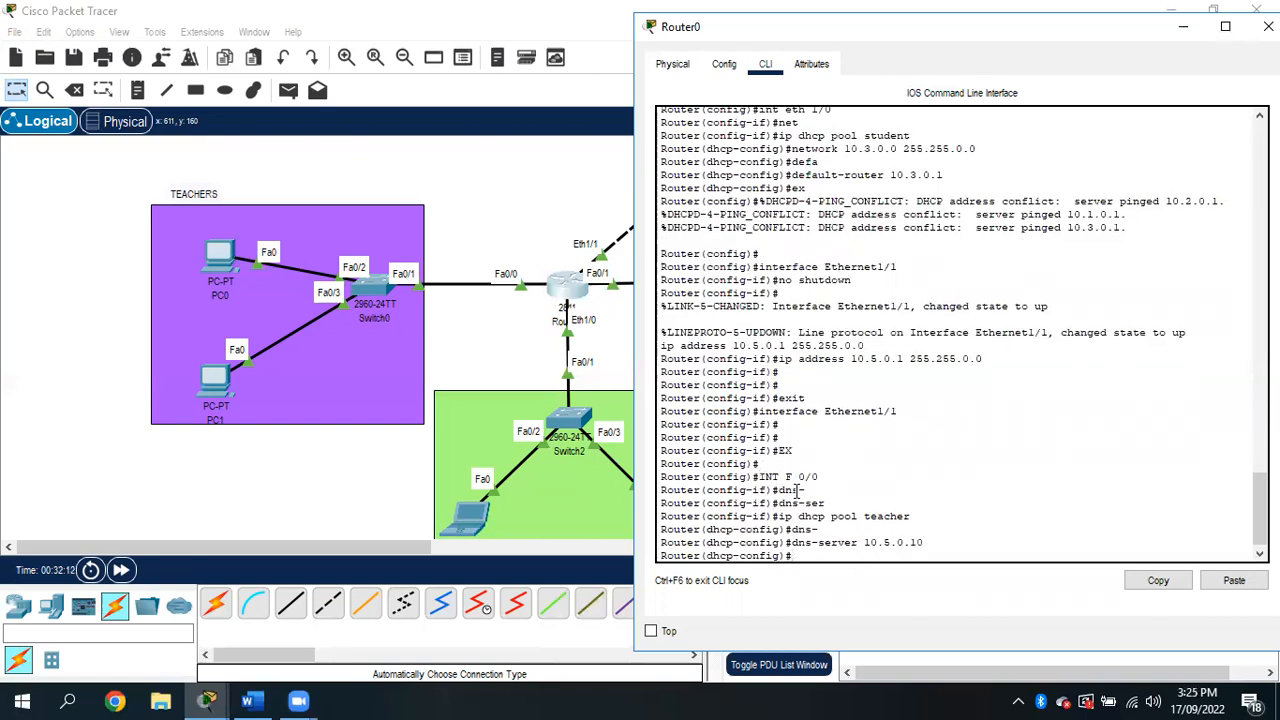
type("ex")
key("Return")
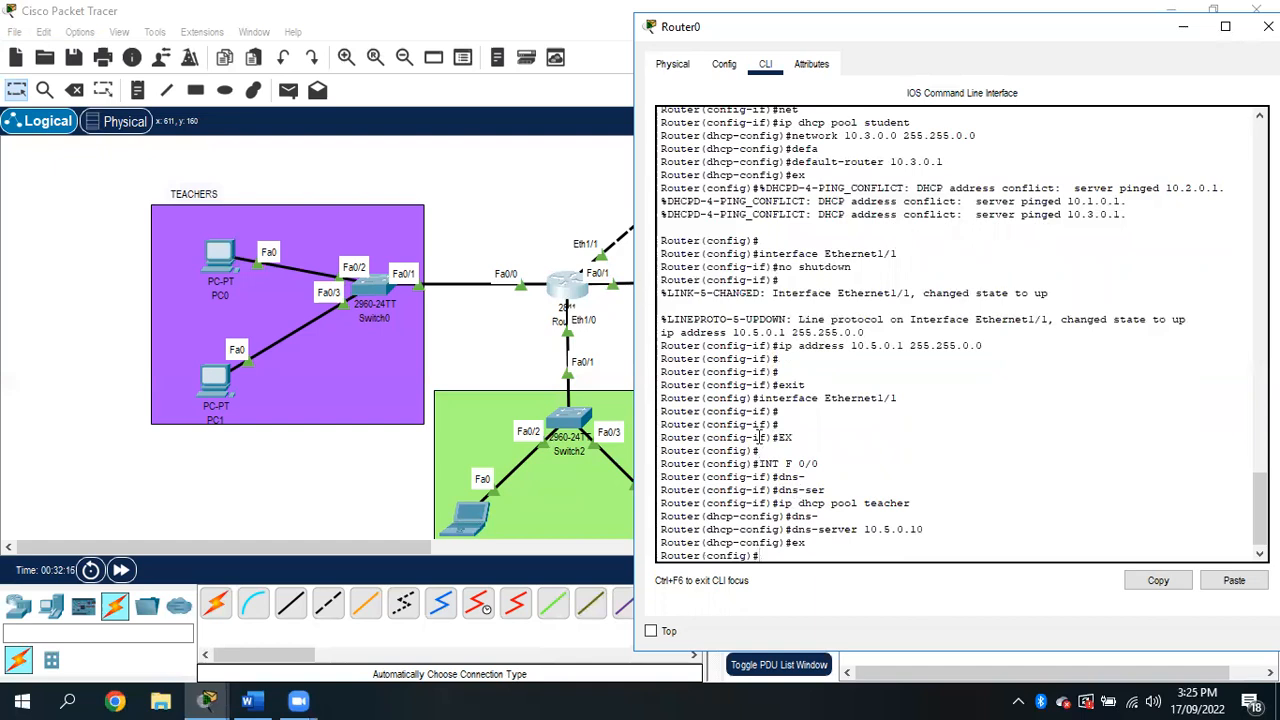
- Enter interface f 0/1, set the DNS server of DHCP pool lab to 10.5.0.10 and exit the pool
type("int f 0/1")
key("Return")
type("ip dhcp")
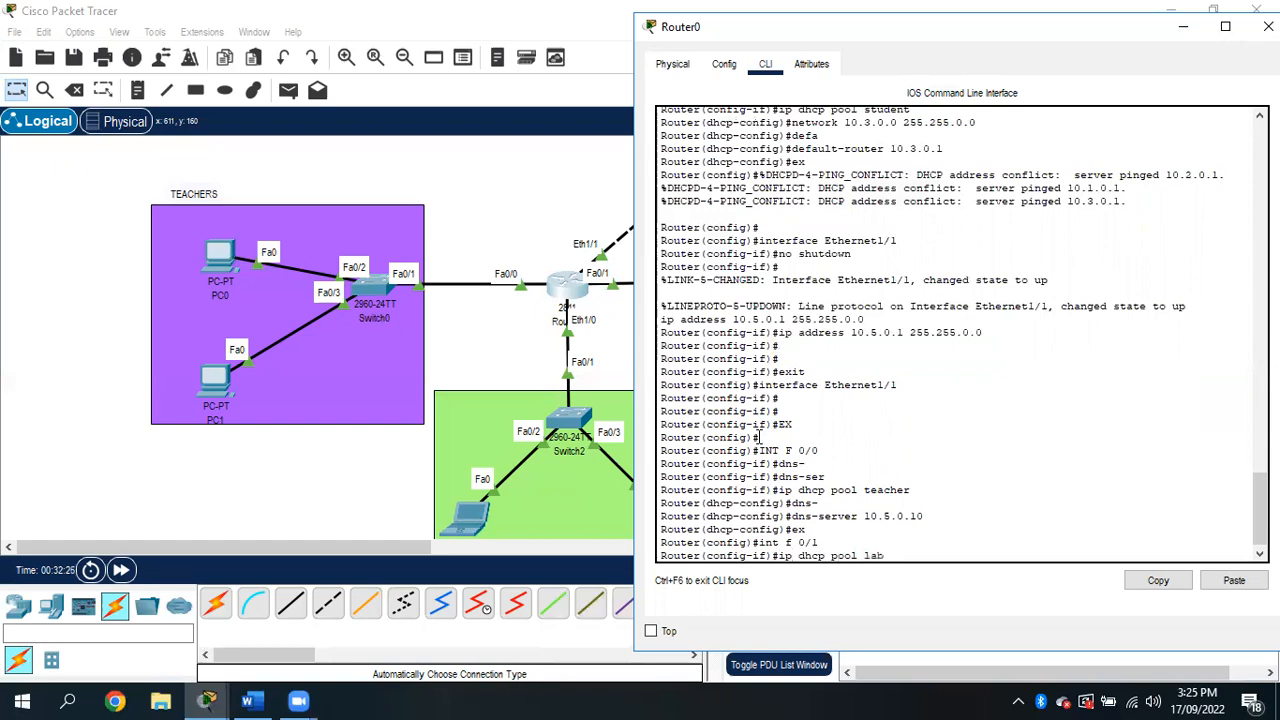
type(" pool lab")
key("Return")
type("dns-se")
key("Tab")
type("10.5.0.10")
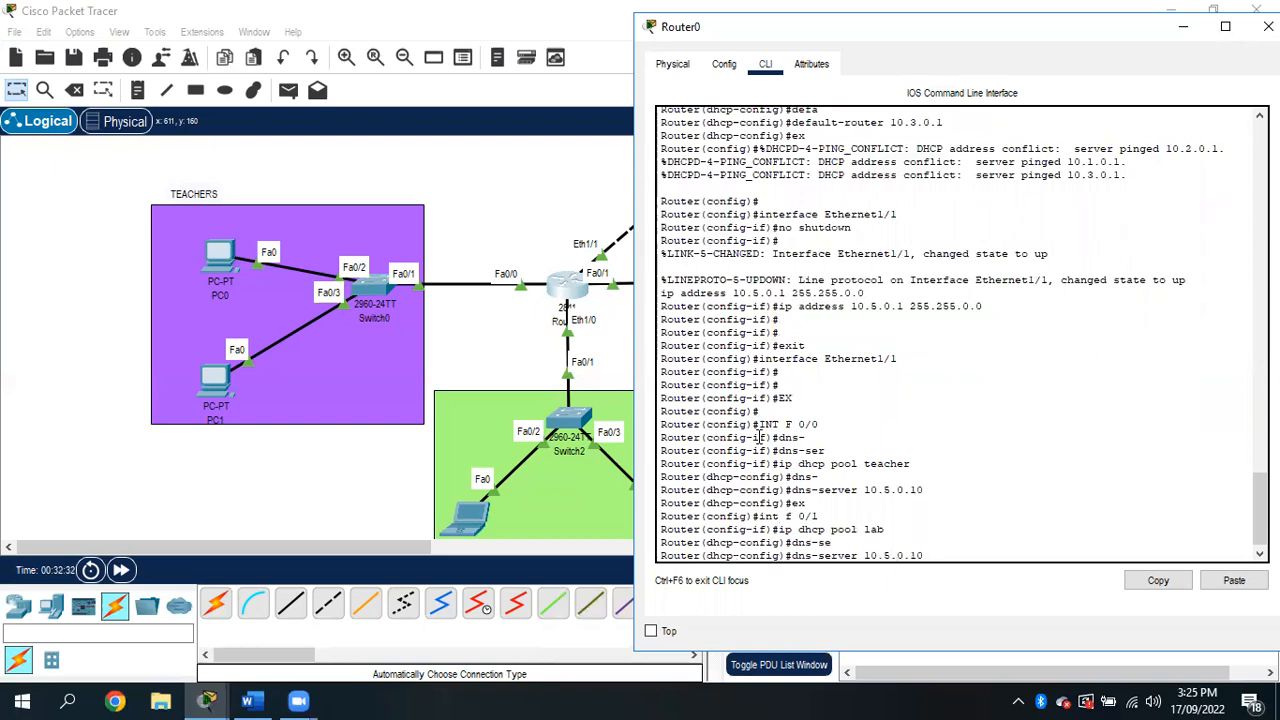
key("Return")
type("ex")
key("Return")
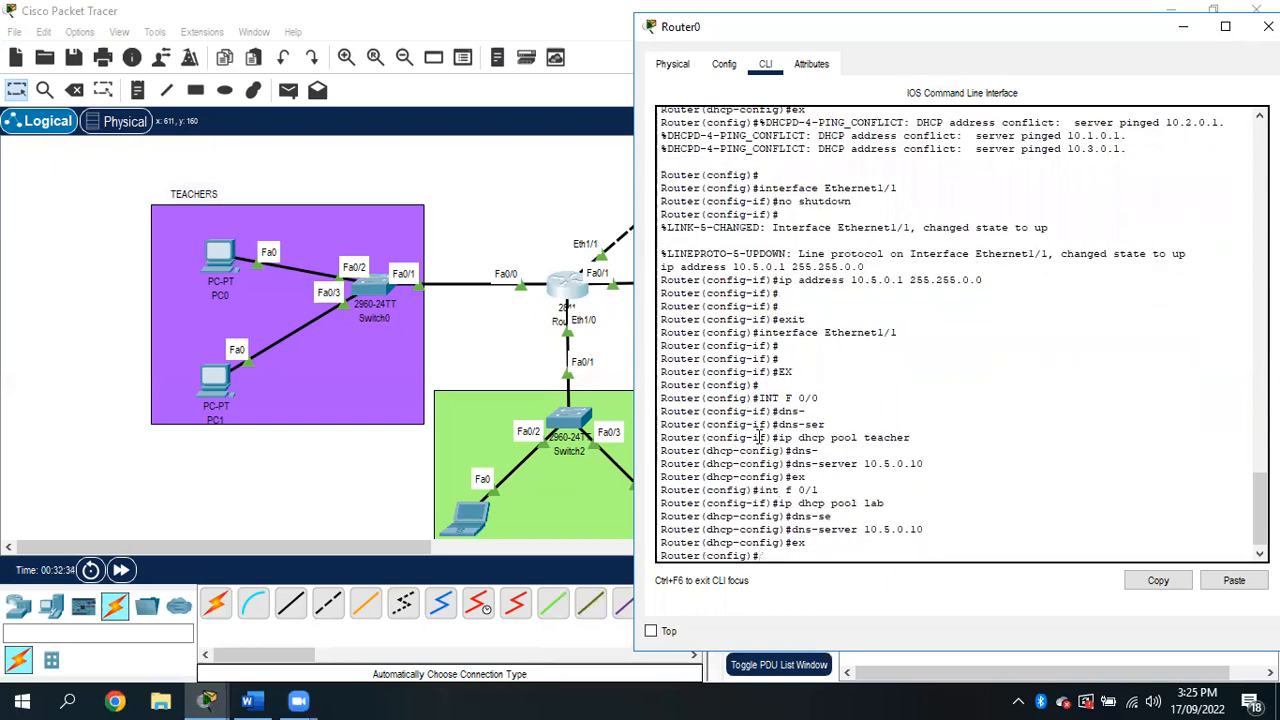
- Enter interface eth 1/0, set DHCP pool student's DNS server to 10.5.0.10, exit the pool and close Router0's window
type("int eth 1/0")
key("Return")
type("ip dhcp poo")
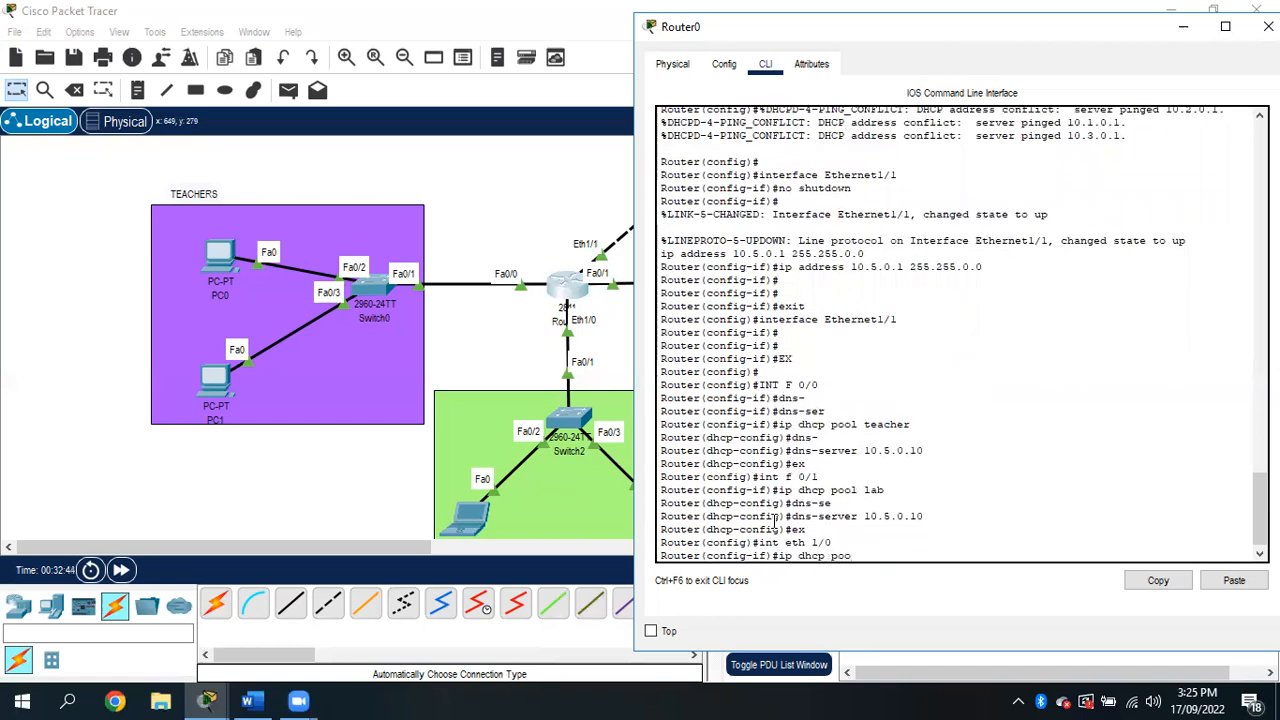
type("l student")
key("Return")
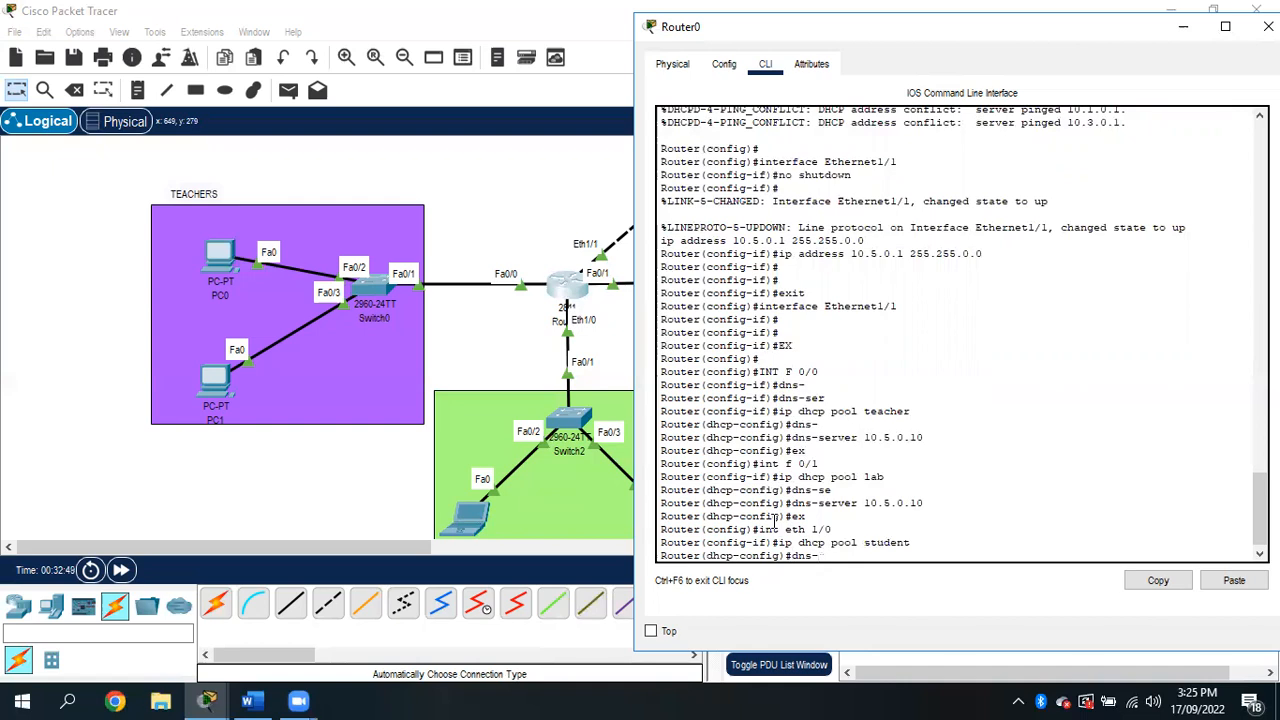
type("dns-")
key("Tab")
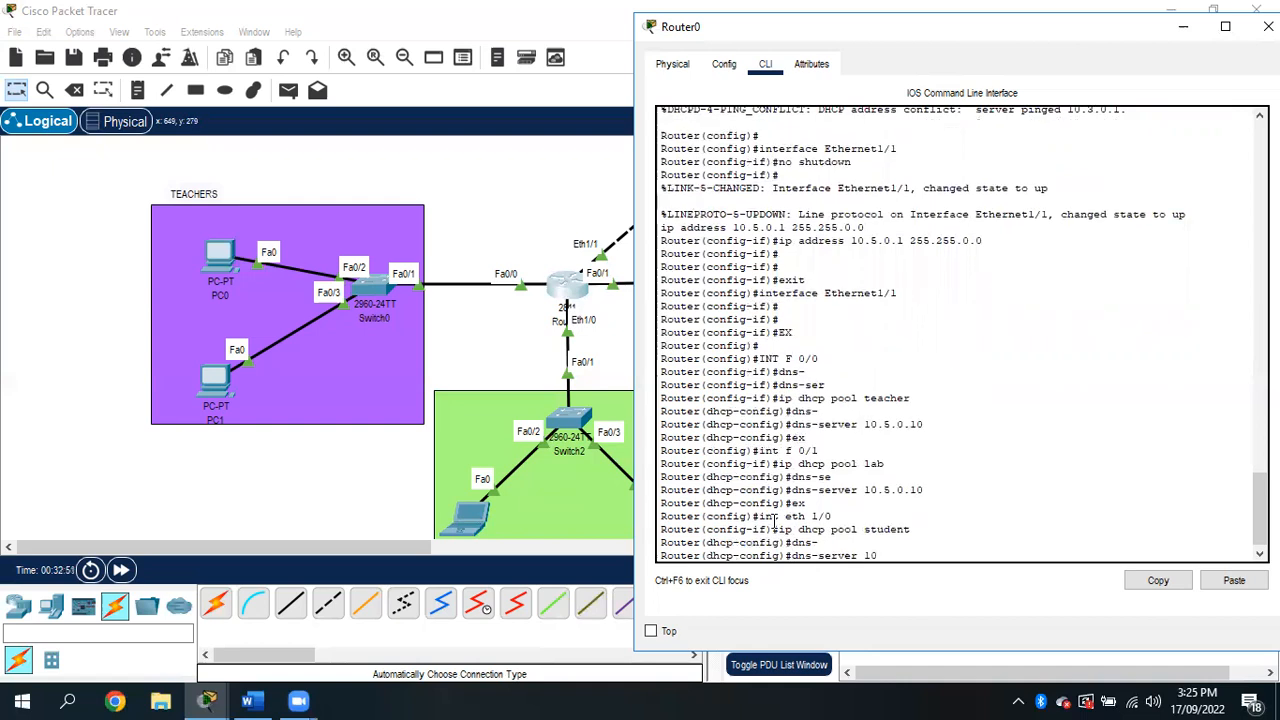
type("10.5.0.10")
key("Return")
type("ex")
key("Return")
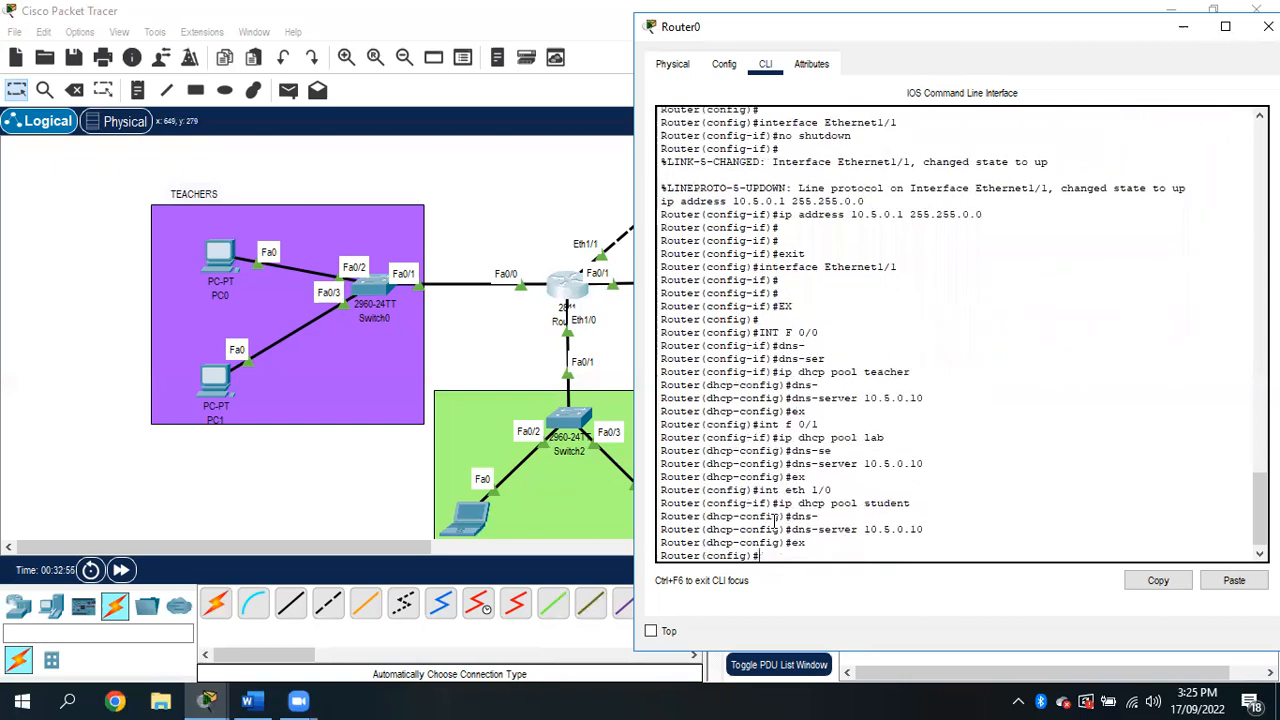
left_click_drag(874, 35, 713, 20)
left_click(1107, 12)
- Renew PC0's IP configuration by switching it to static and back to DHCP, and close its window
left_click(220, 256)
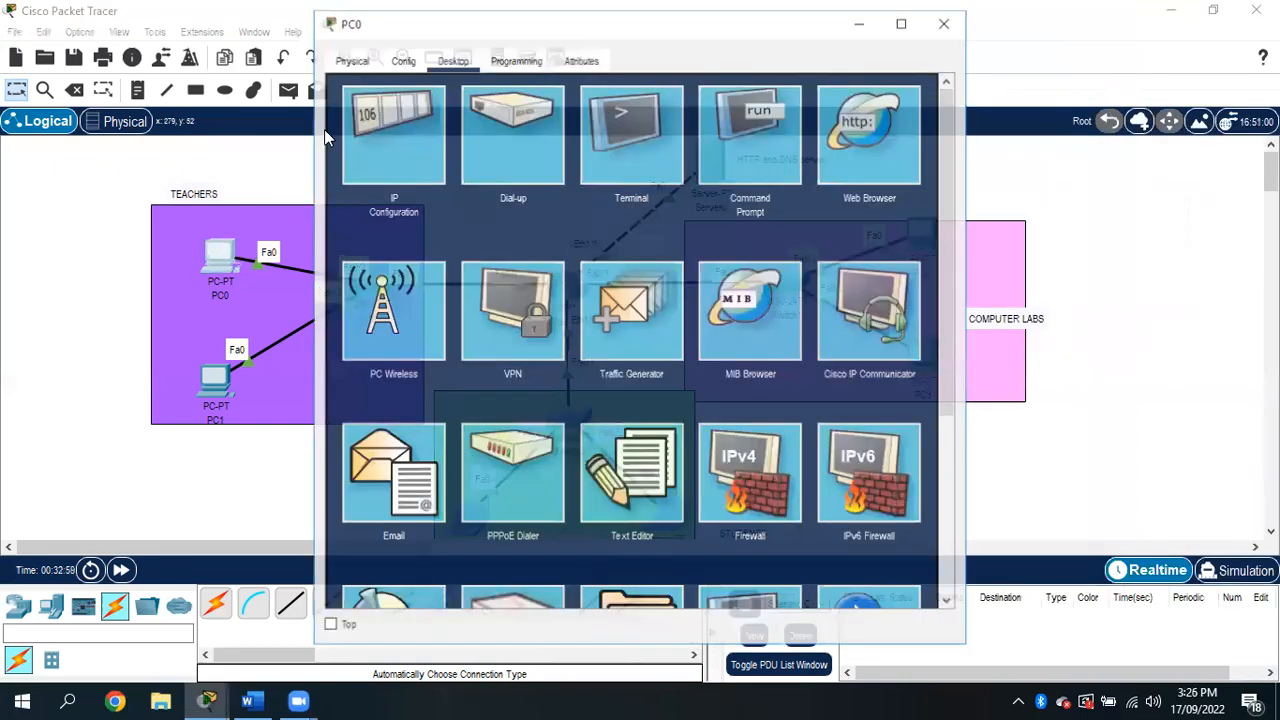
left_click(412, 126)
left_click(549, 165)
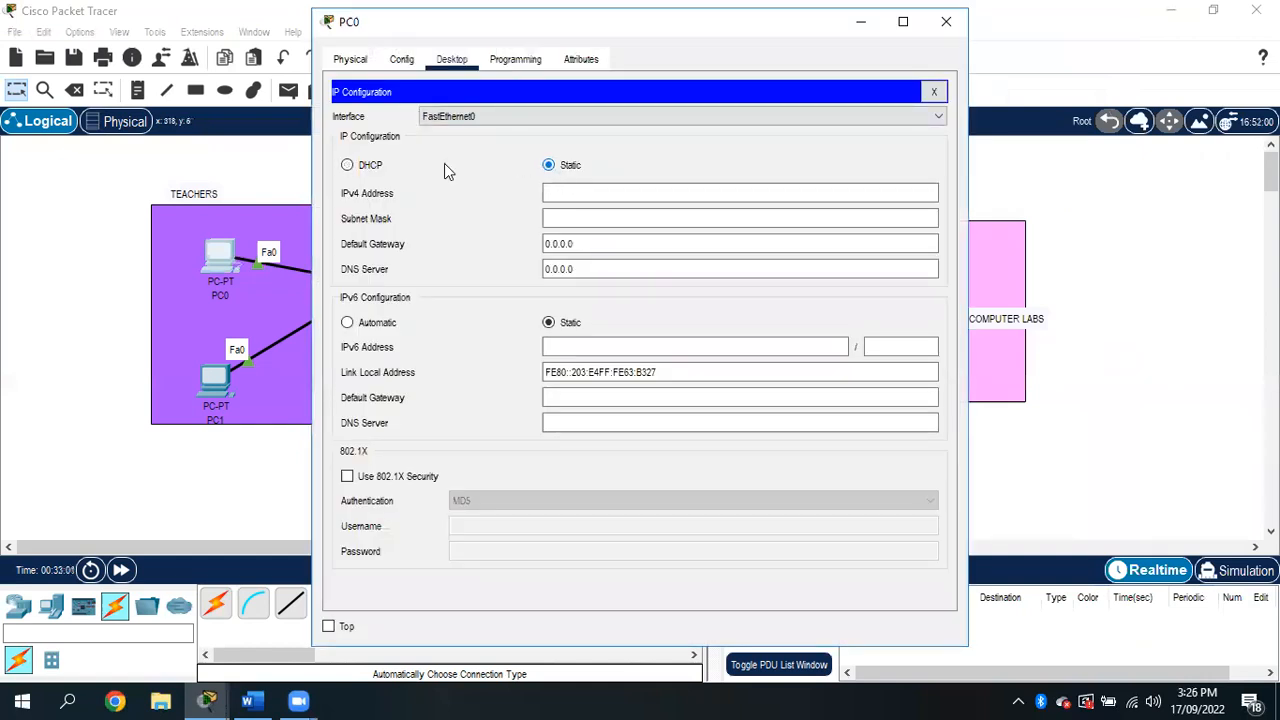
left_click(346, 167)
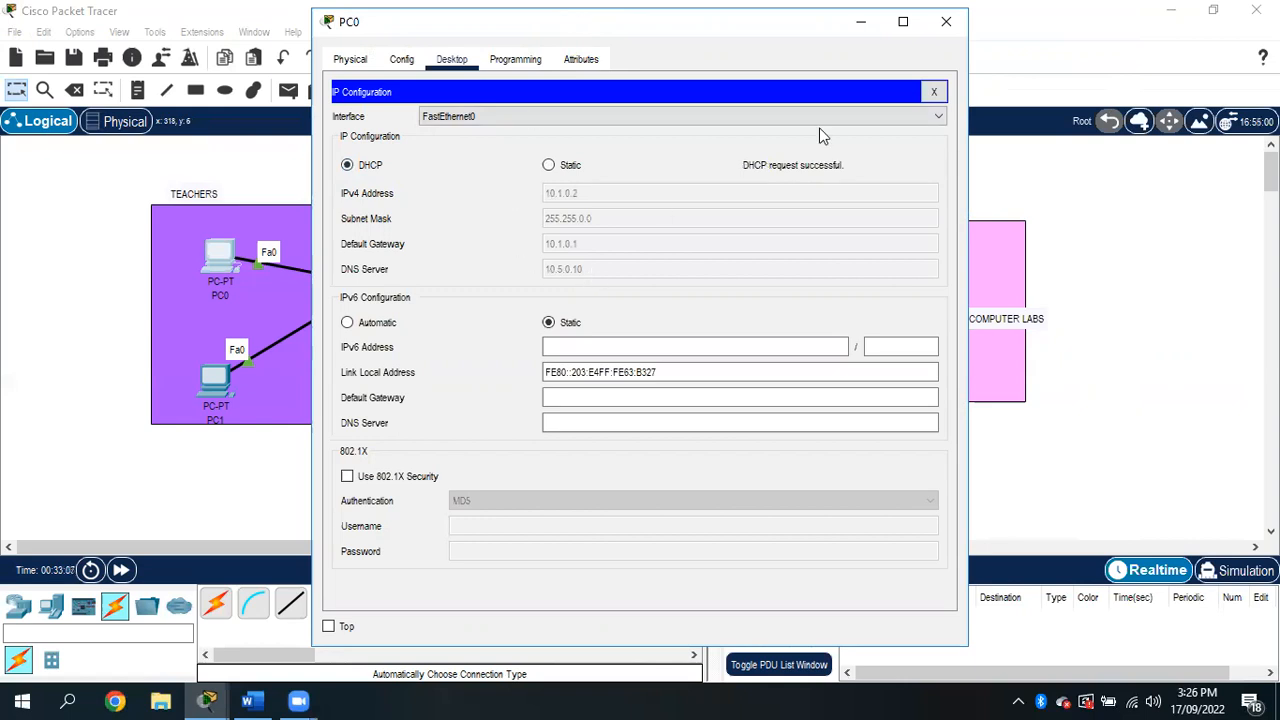
left_click(947, 21)
- Renew PC1's IP configuration by switching it to static and back to DHCP, and close its window
left_click(210, 396)
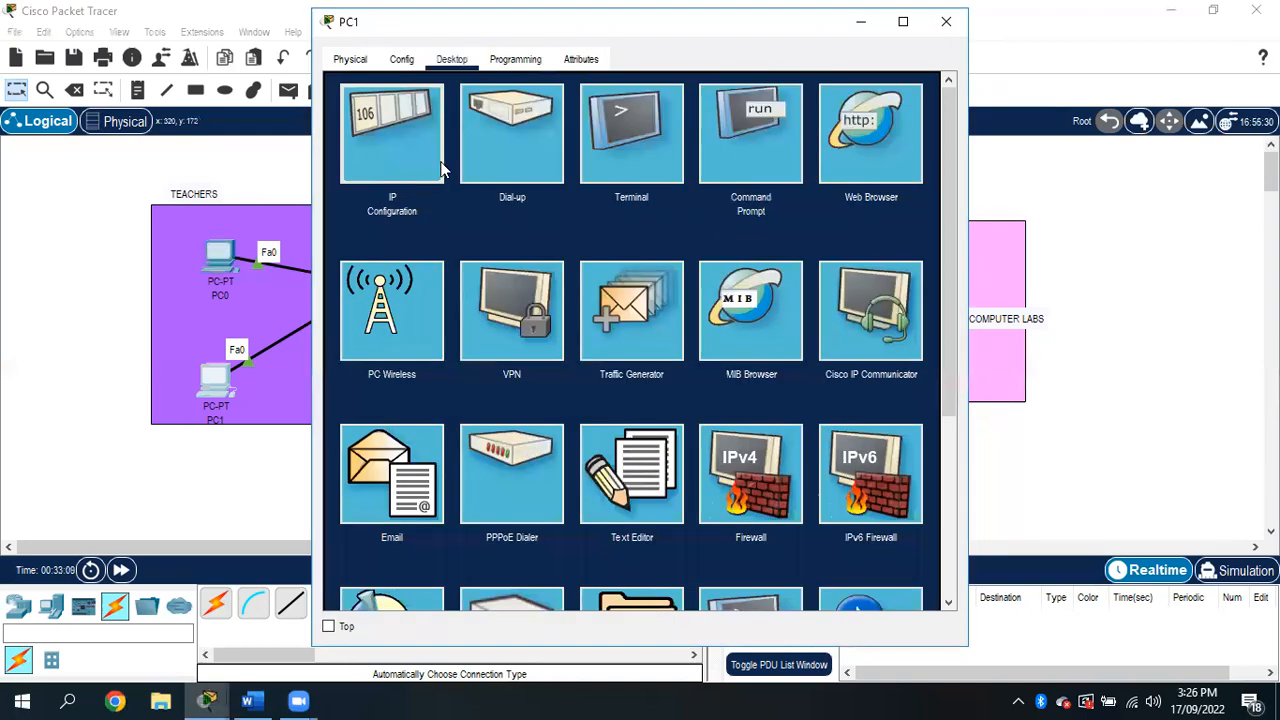
left_click(443, 165)
left_click(563, 172)
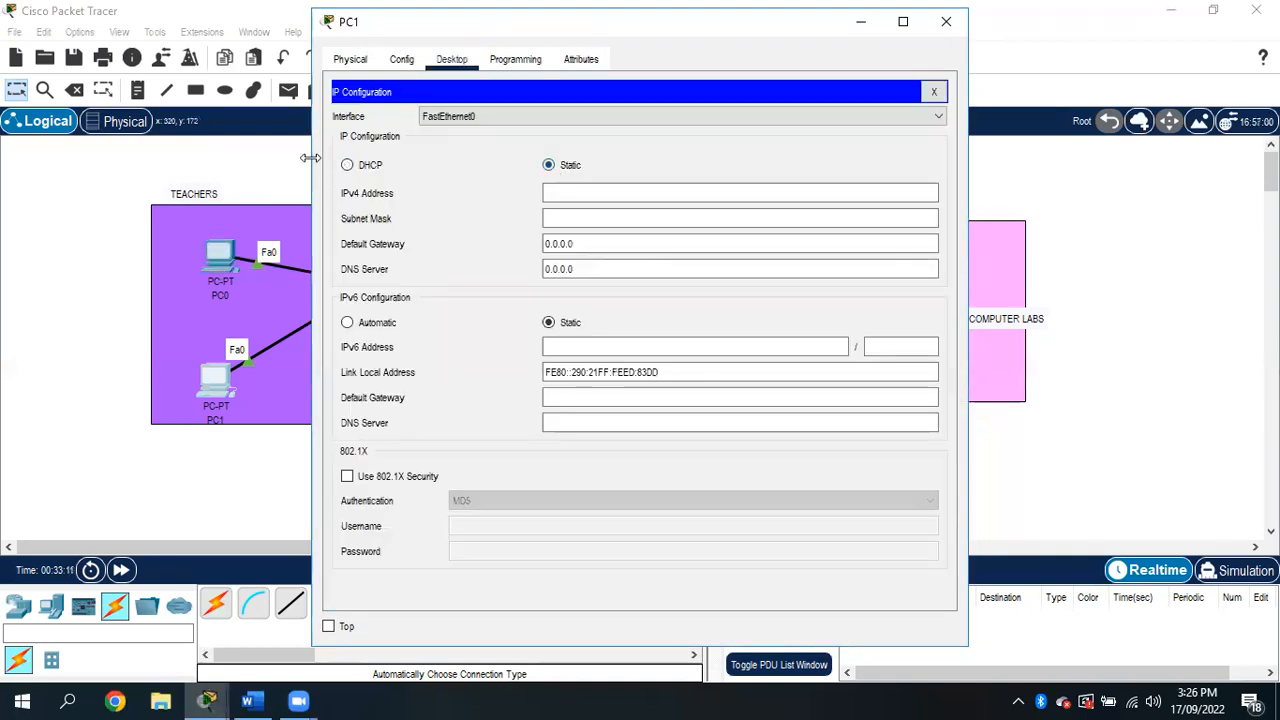
left_click(348, 167)
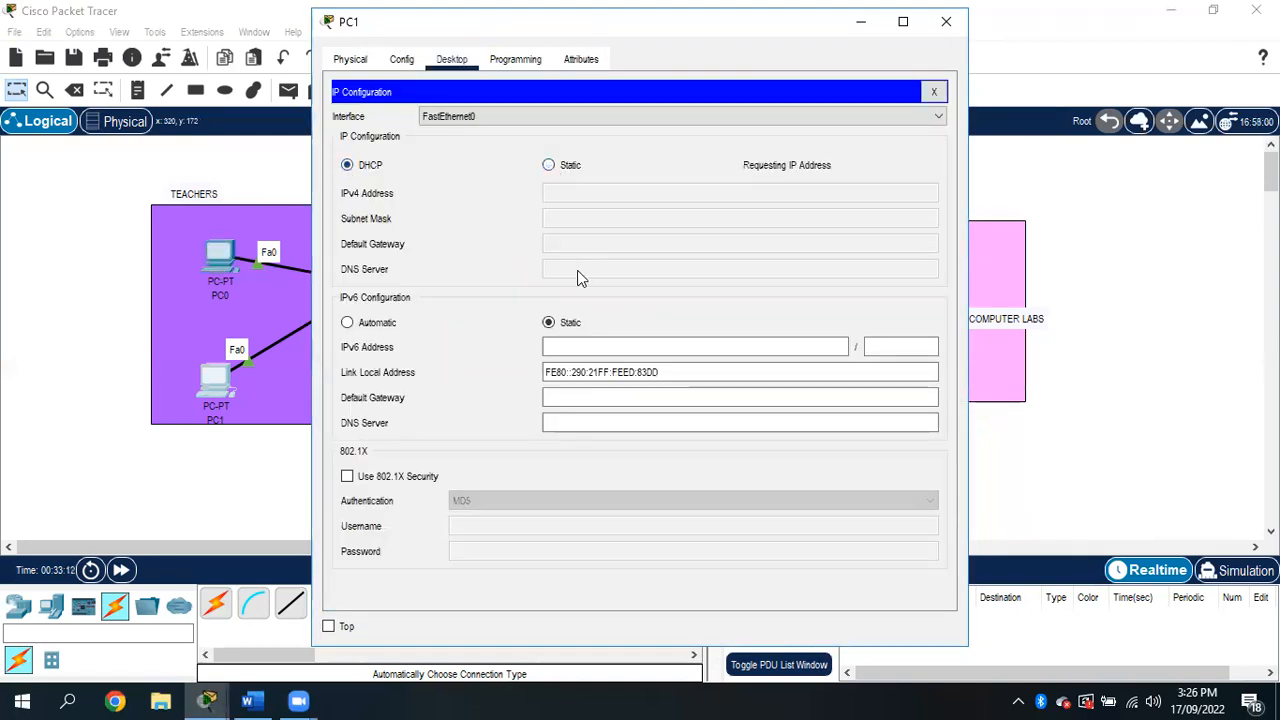
left_click(948, 22)
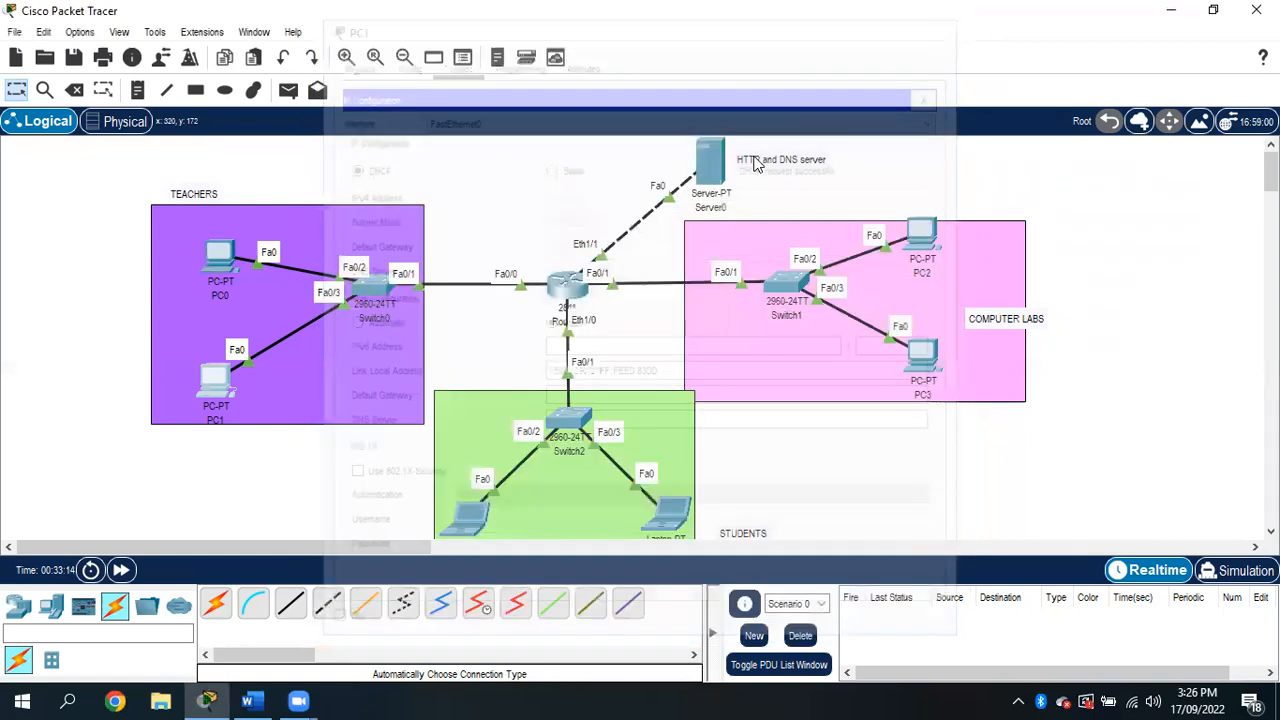
- Renew PC2's IP configuration by switching it to static and back to DHCP, and close its window
left_click(912, 237)
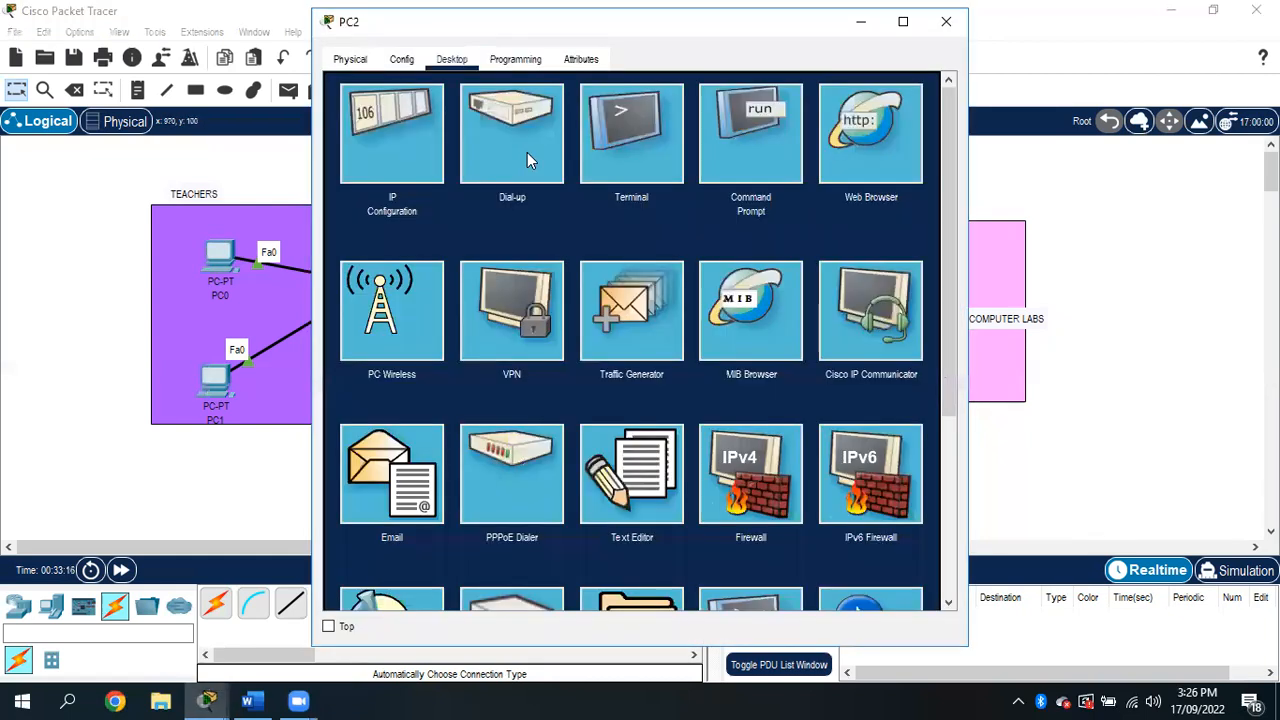
left_click(400, 150)
left_click(548, 167)
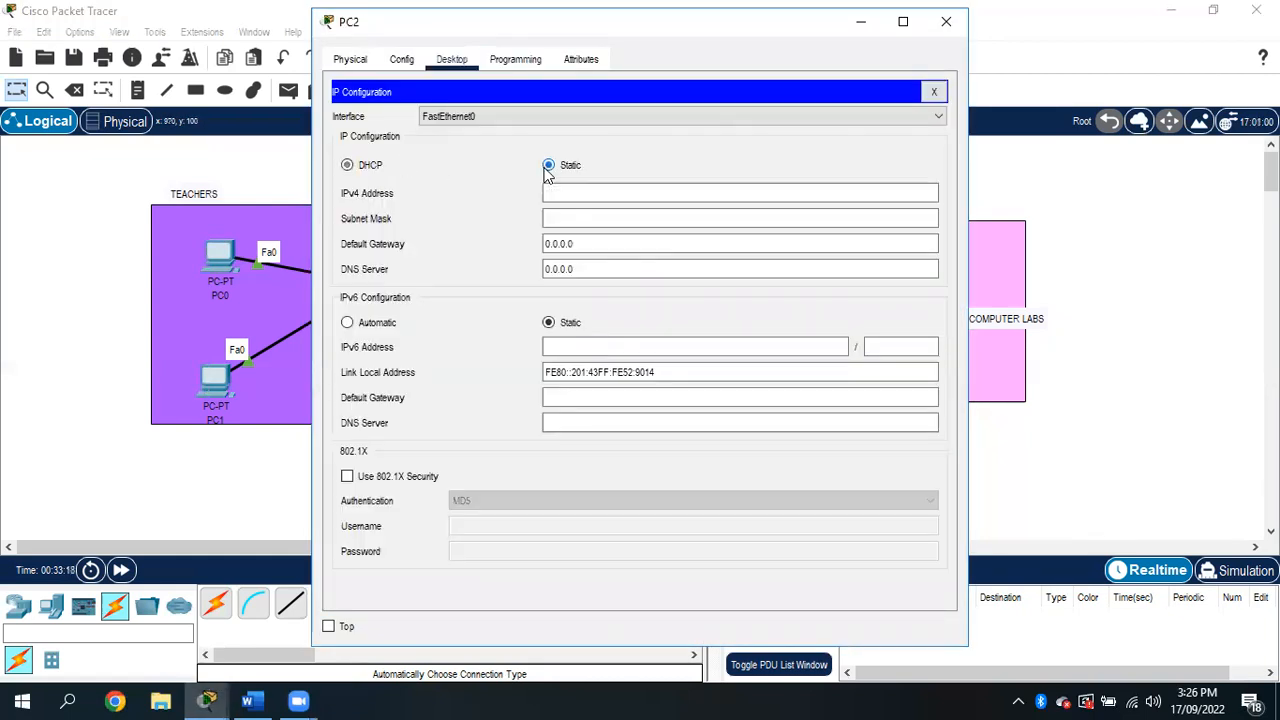
left_click(376, 167)
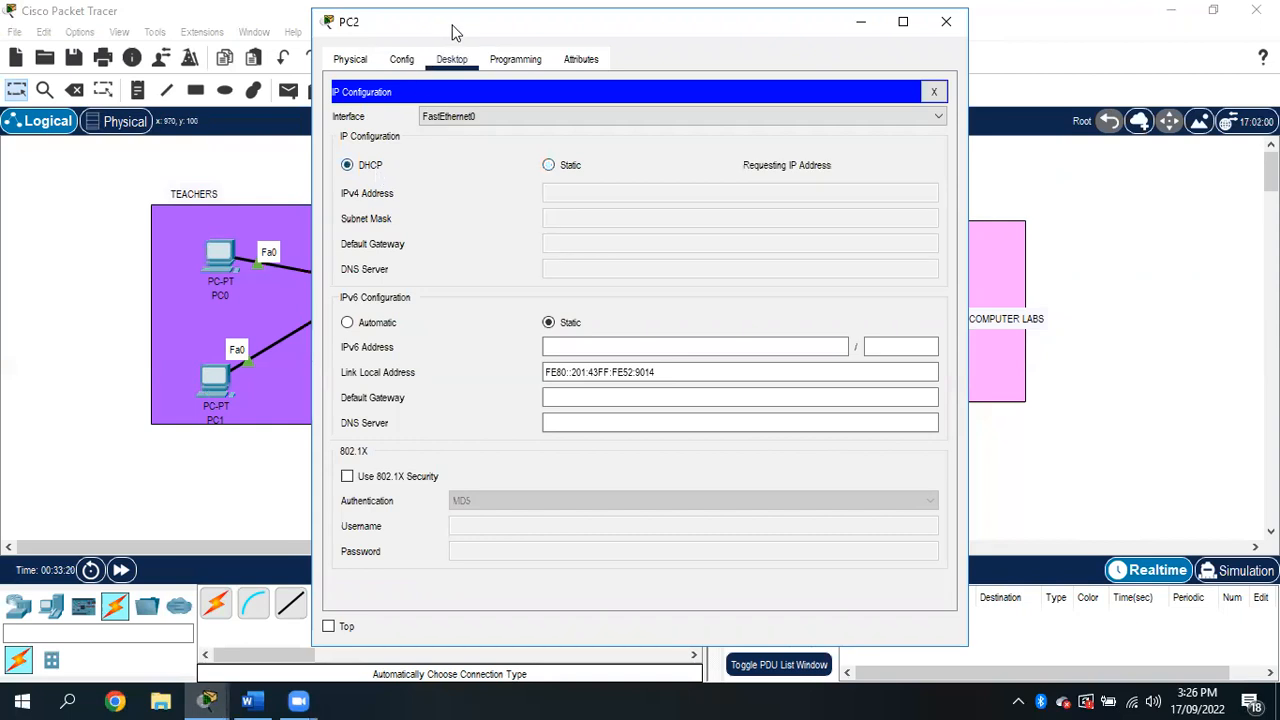
left_click_drag(450, 32, 736, 54)
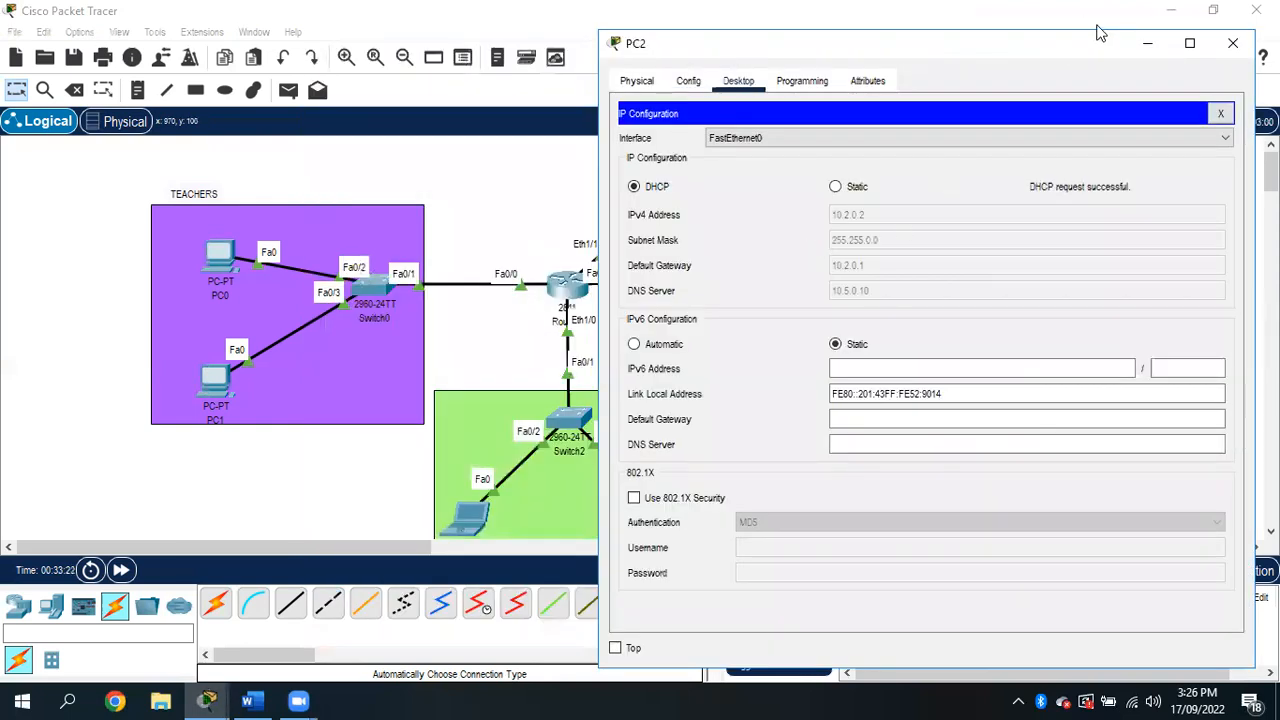
left_click(1233, 43)
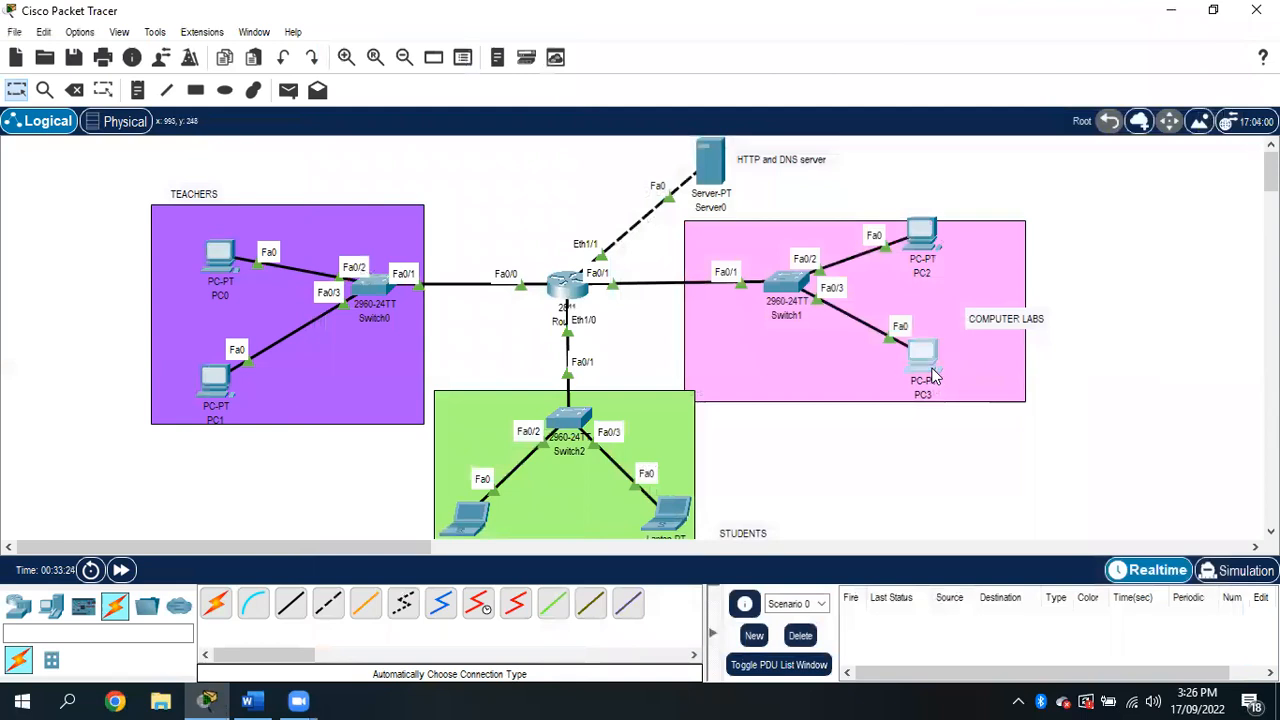
- Renew PC3's IP configuration by switching it to static and back to DHCP, and close its window
left_click(921, 354)
left_click(400, 136)
left_click(571, 166)
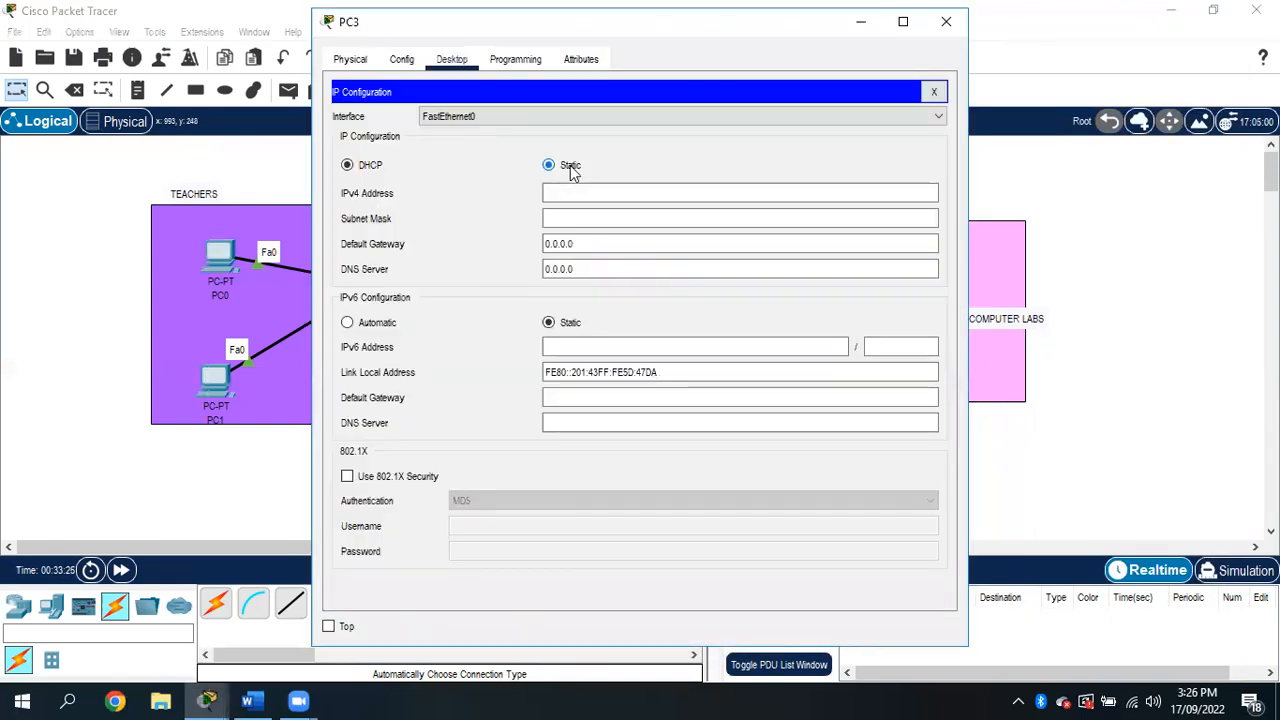
left_click(372, 166)
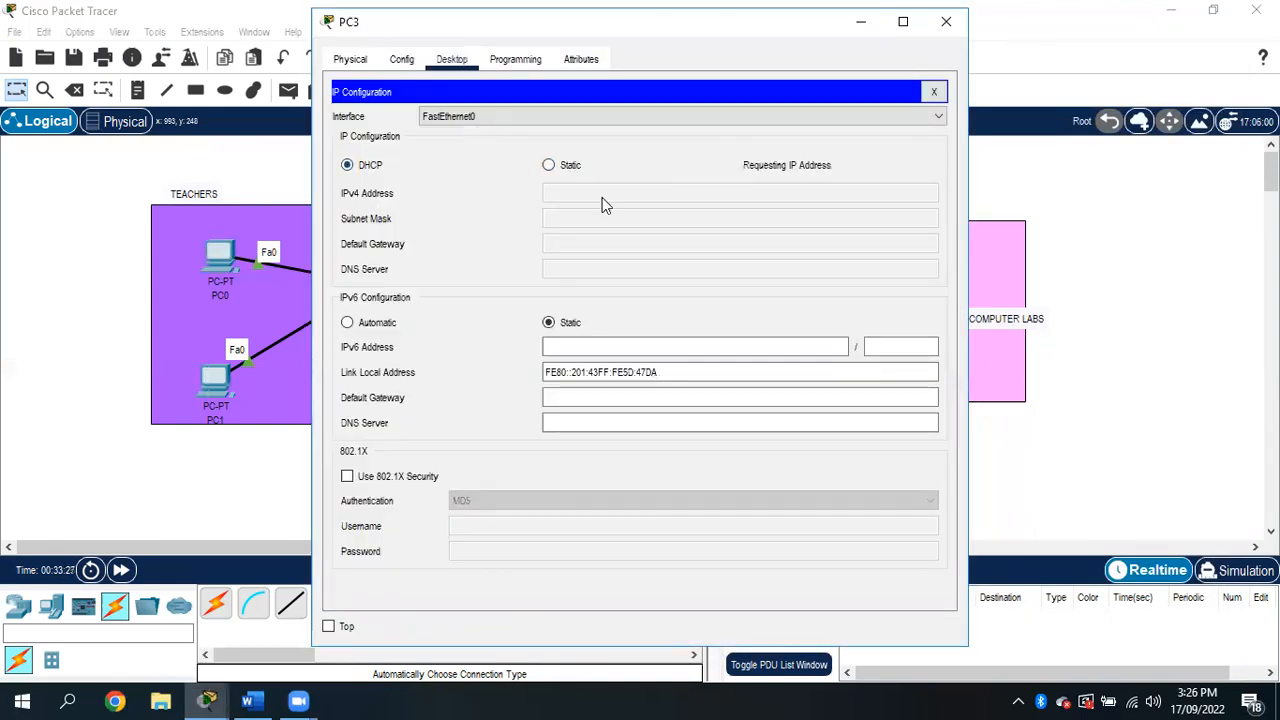
left_click(948, 23)
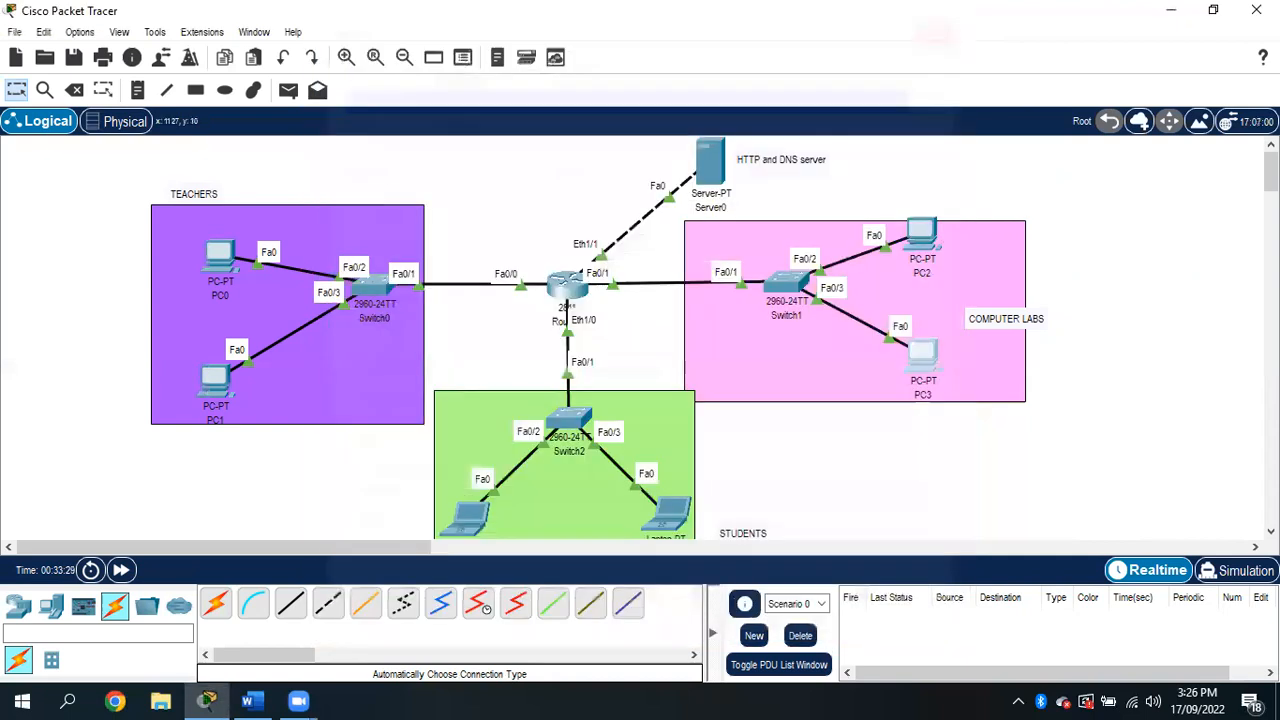
- Renew Laptop1's IP configuration by switching it to static and back to DHCP, and close its window
scroll(685, 478, "down", 3)
left_click(674, 446)
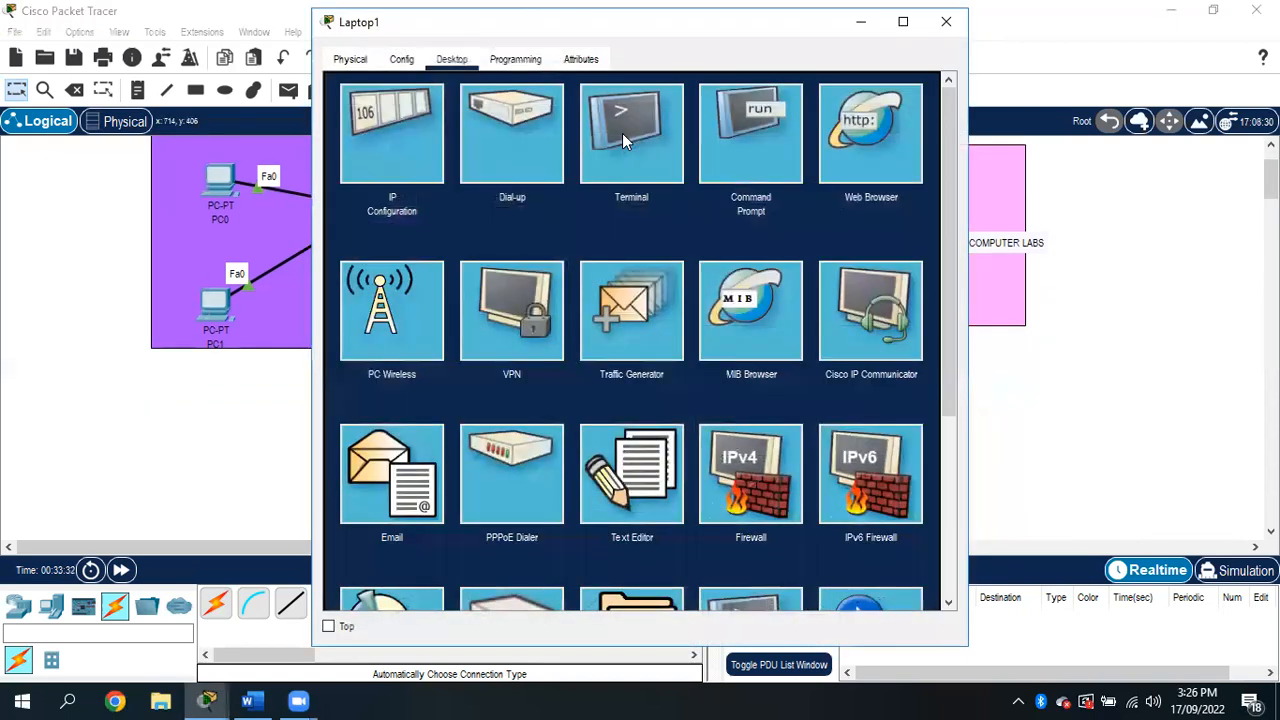
left_click(622, 133)
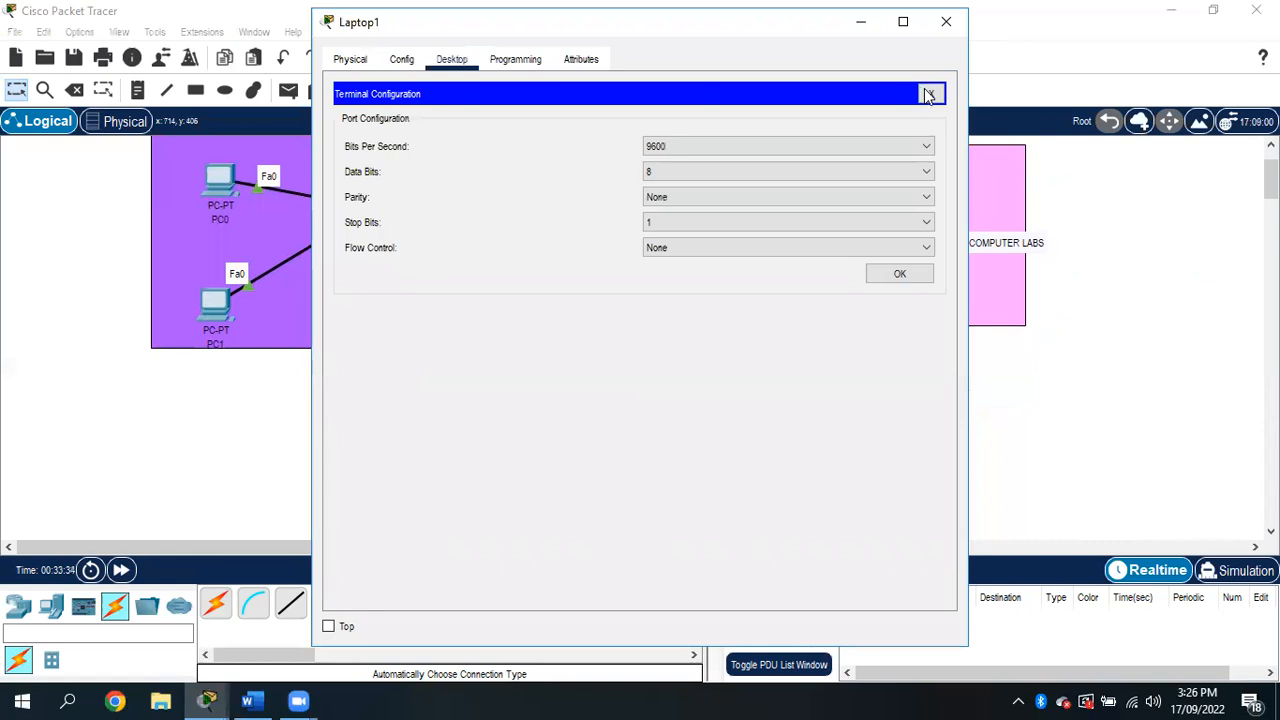
left_click(930, 94)
left_click(414, 125)
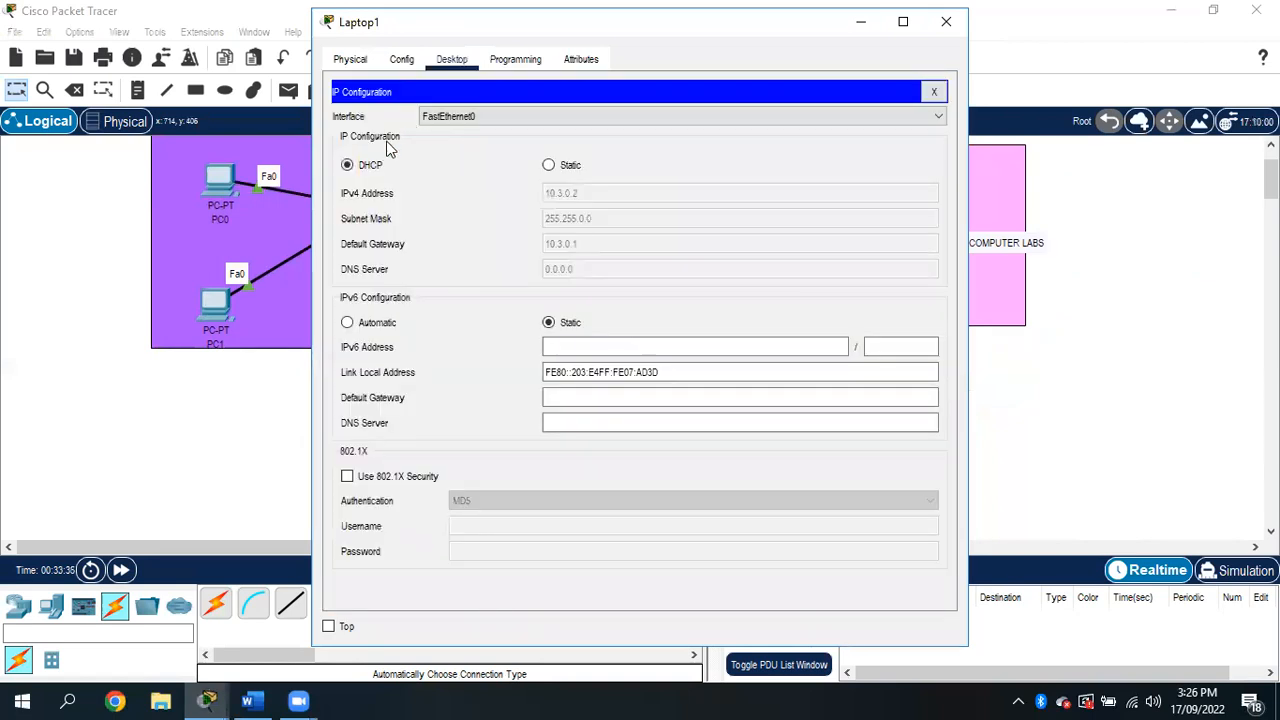
left_click(577, 166)
left_click(376, 167)
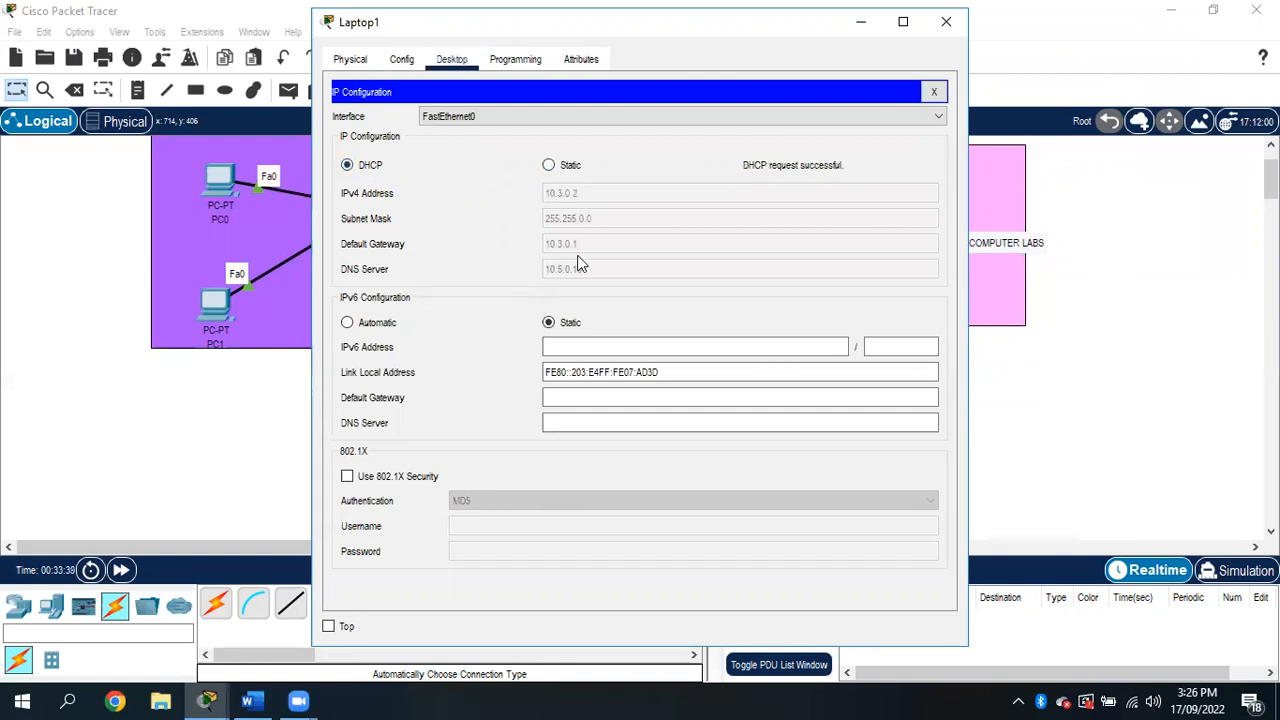
left_click(945, 22)
- Renew Laptop0's IP configuration by switching it to static and back to DHCP, and close its window
left_click(468, 440)
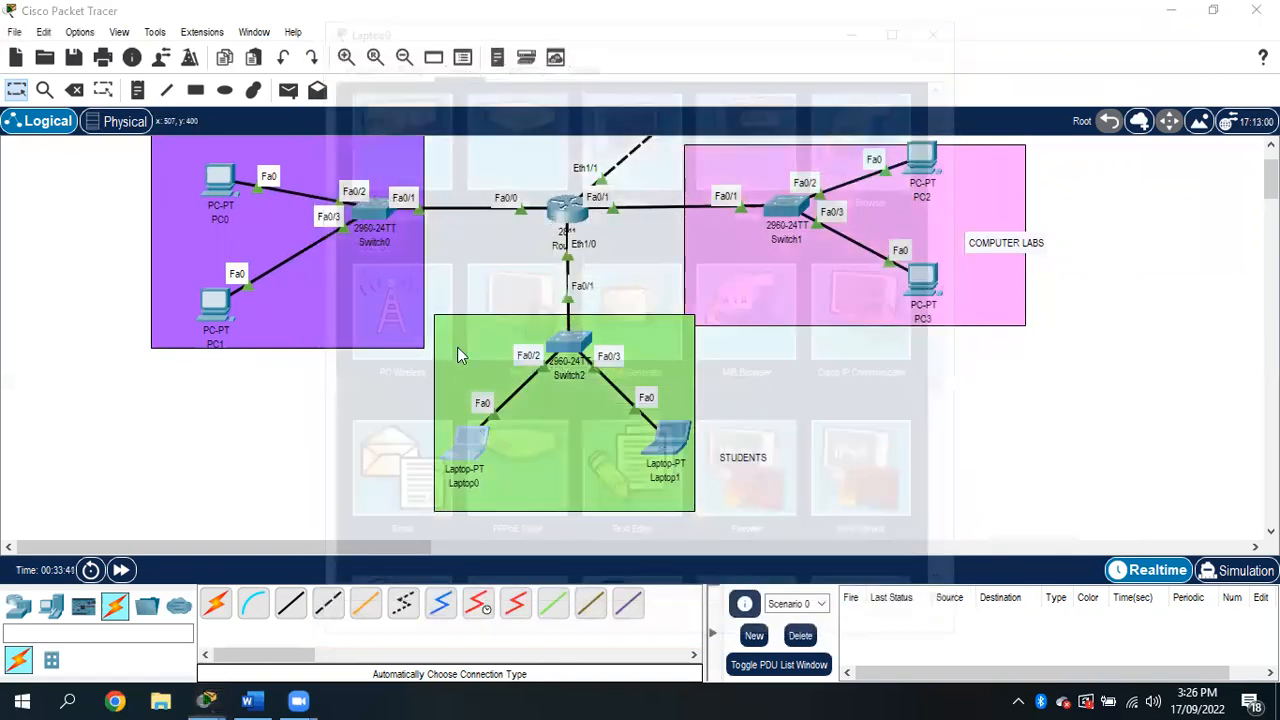
left_click(420, 140)
left_click(548, 164)
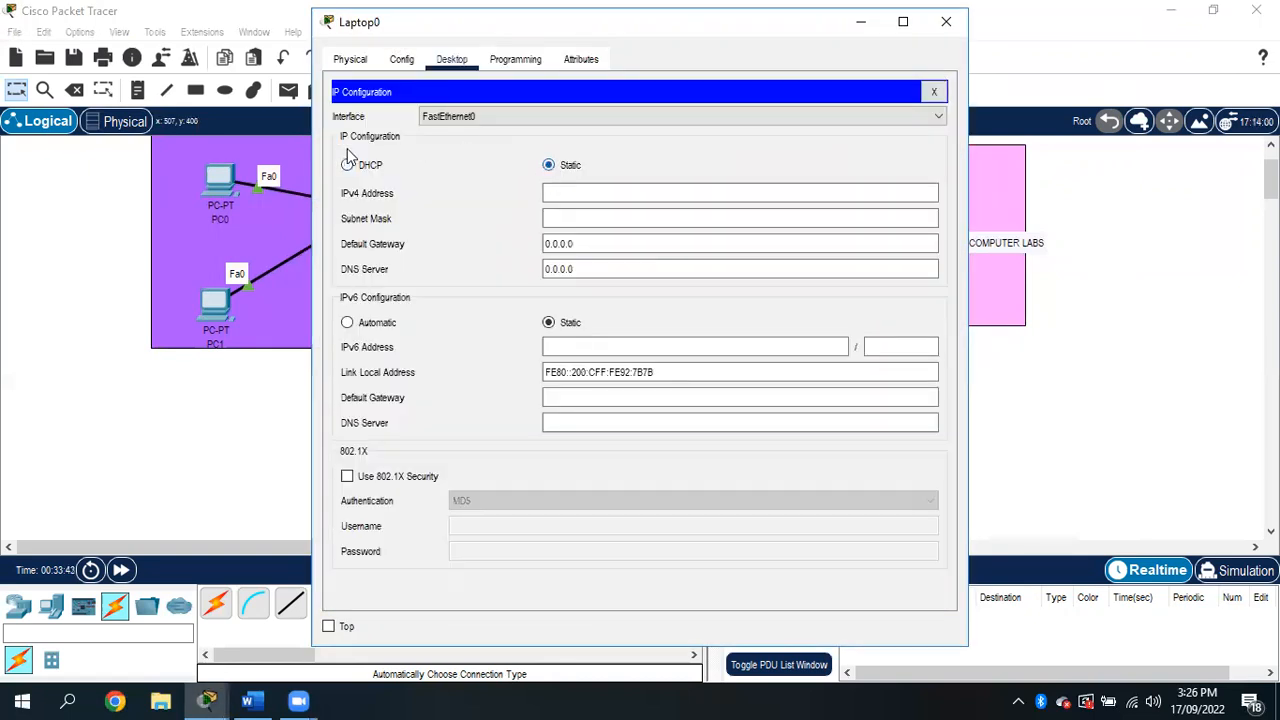
left_click(348, 166)
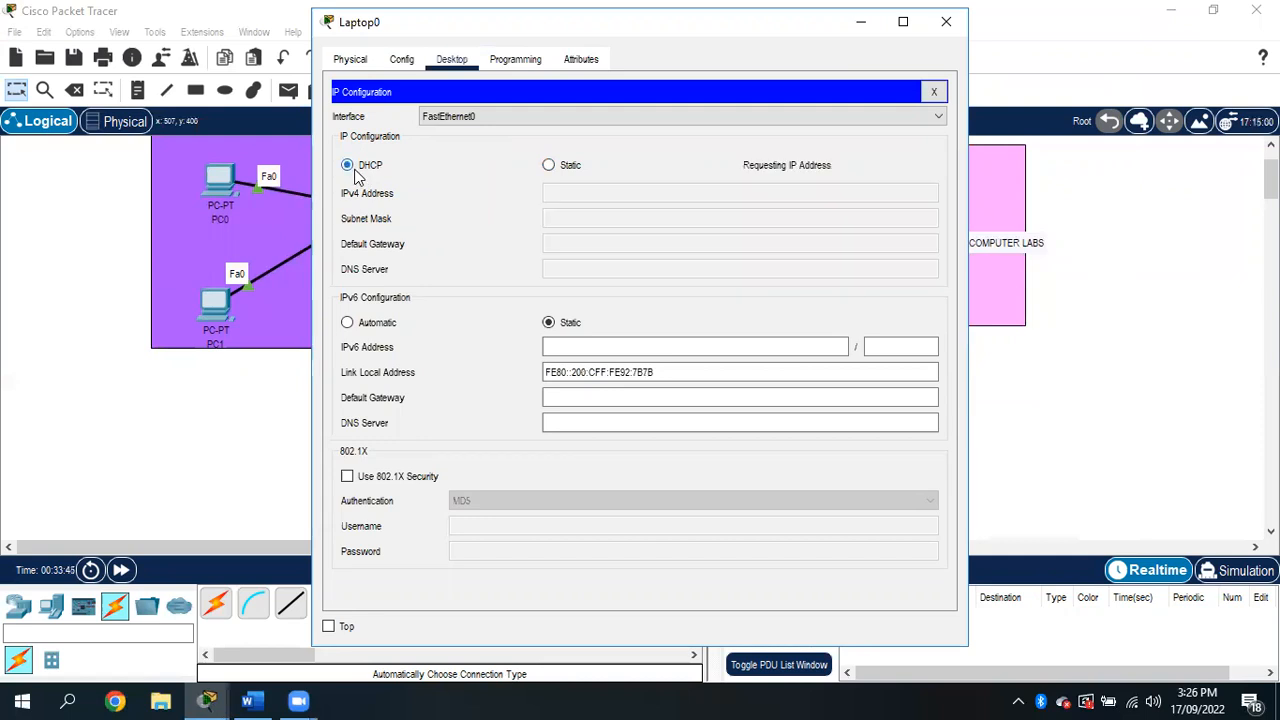
left_click(946, 21)
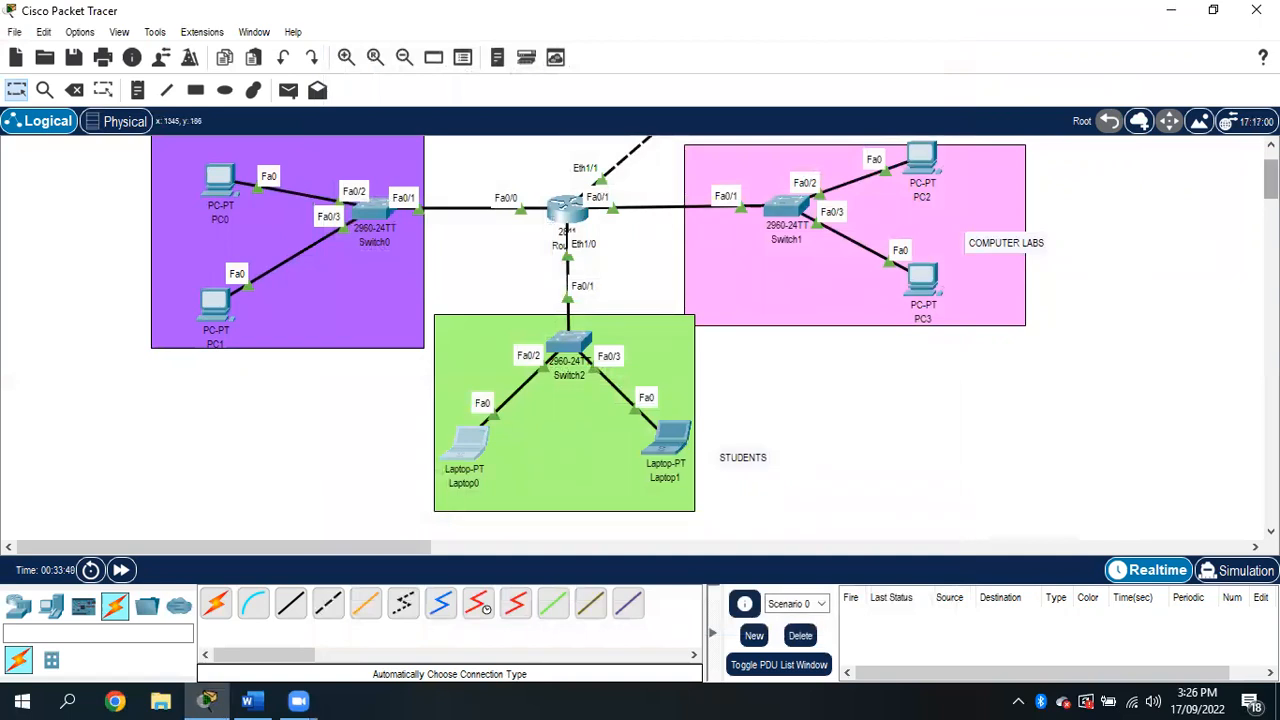
- Load the server's page at 10.5.0.10 in PC2's web browser
scroll(597, 338, "up", 2)
left_click(922, 235)
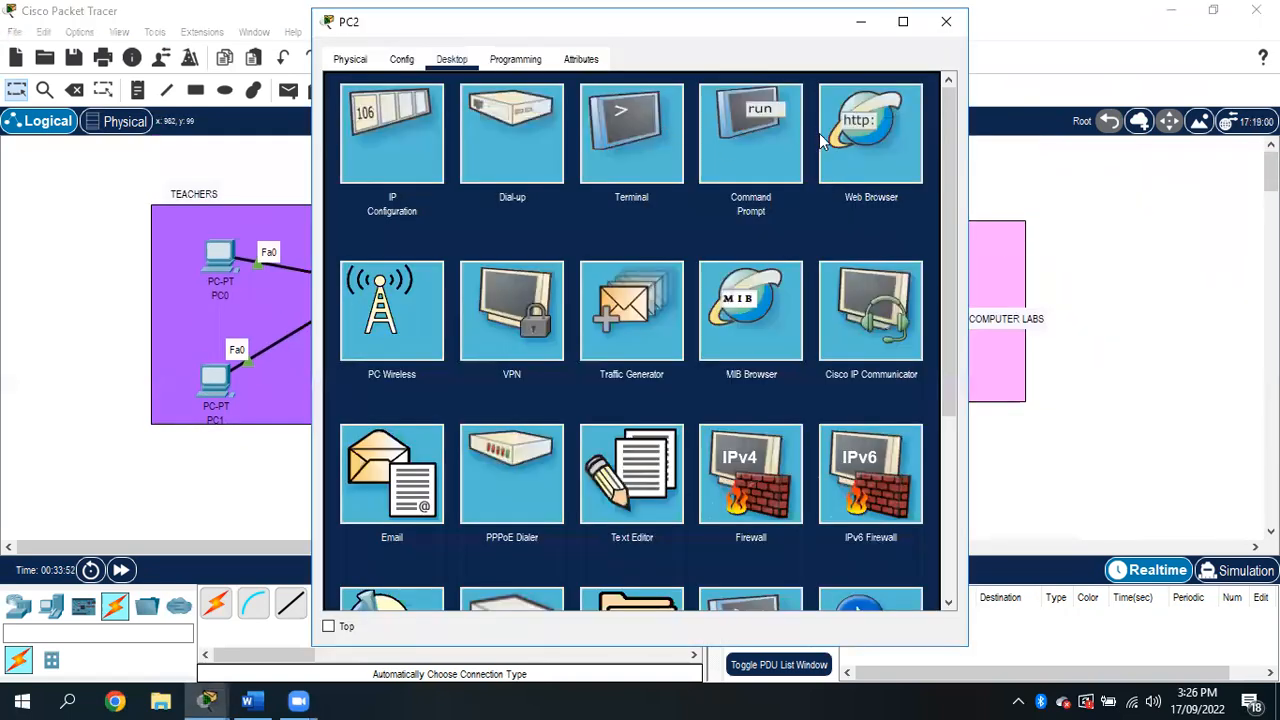
left_click(819, 133)
type("10.5.0.10")
left_click(812, 115)
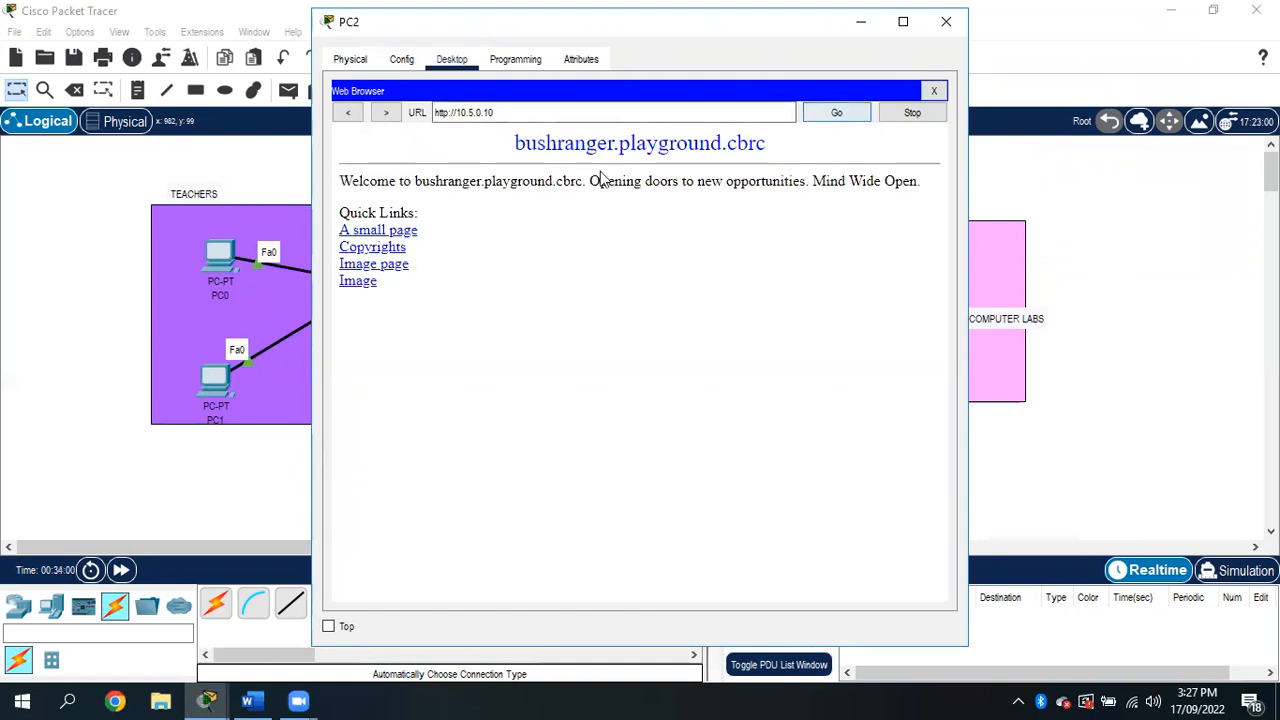
- Copy the page heading bushranger.playground.cbrc from PC2's web browser and close PC2's window
left_click_drag(510, 148, 778, 158)
key("ctrl+c")
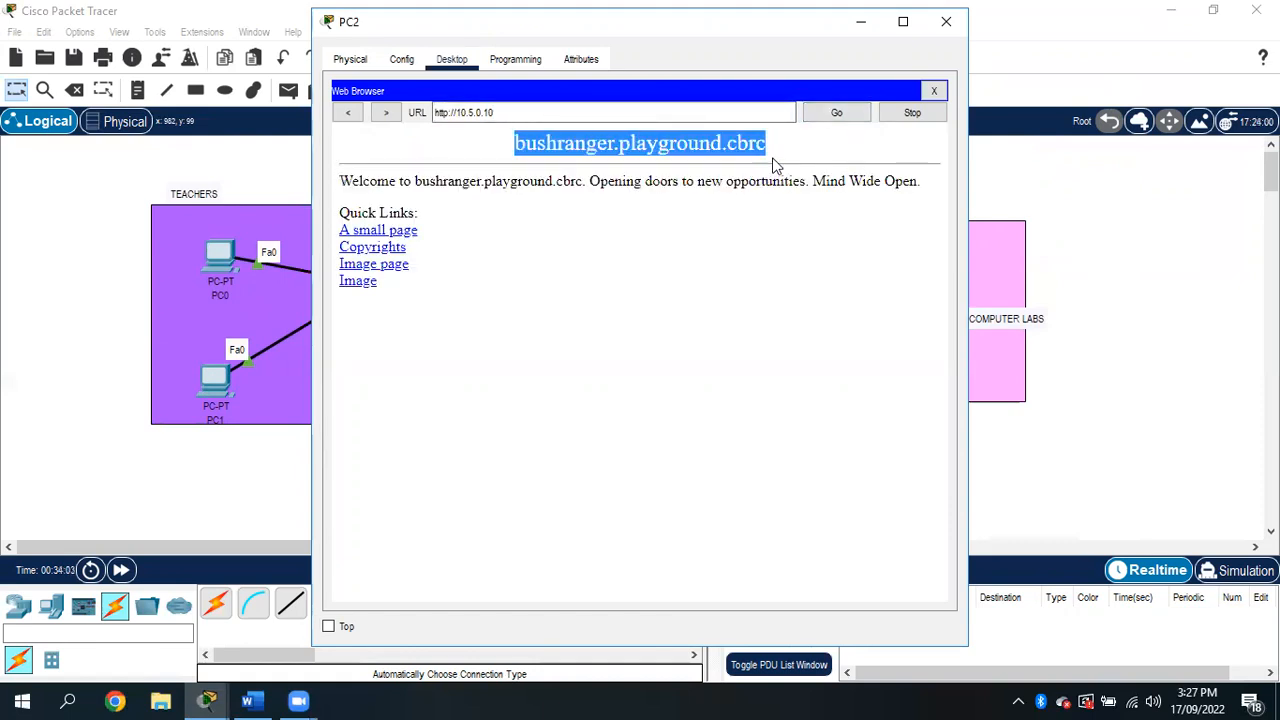
left_click(946, 22)
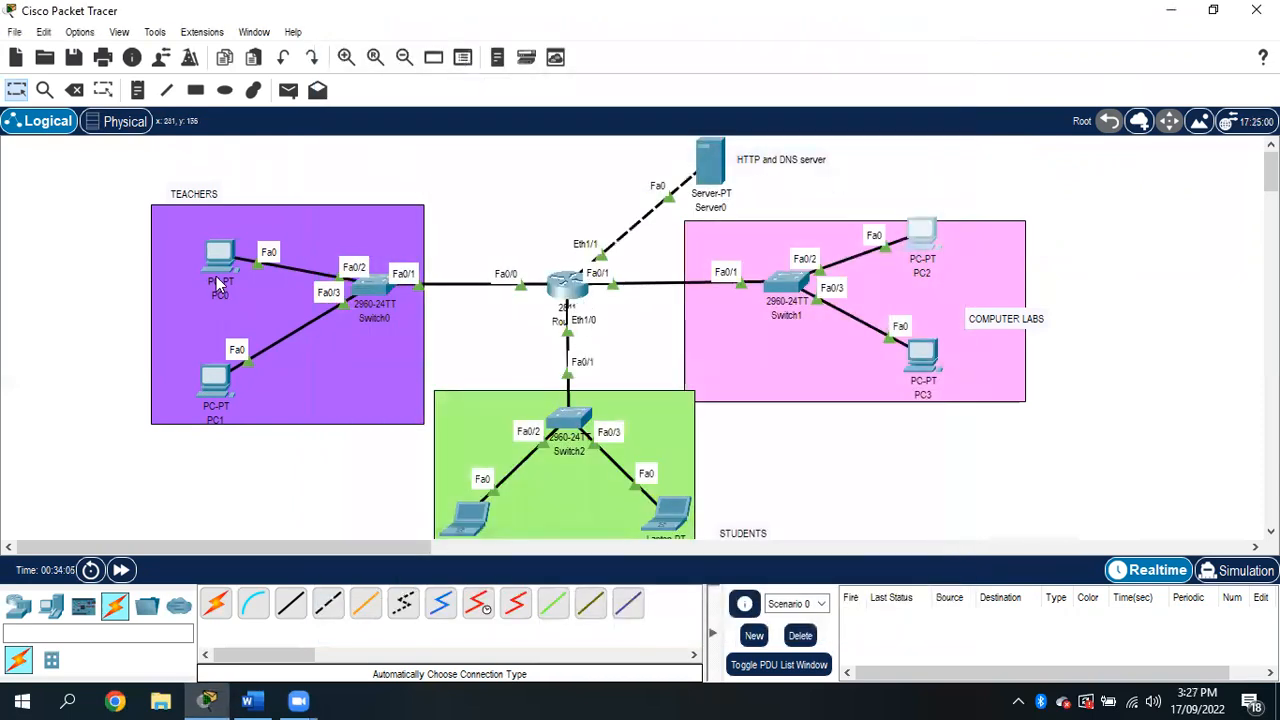
- Test the server's page at 10.5.0.10 in PC0's web browser and close PC0's window
left_click(218, 256)
left_click(866, 156)
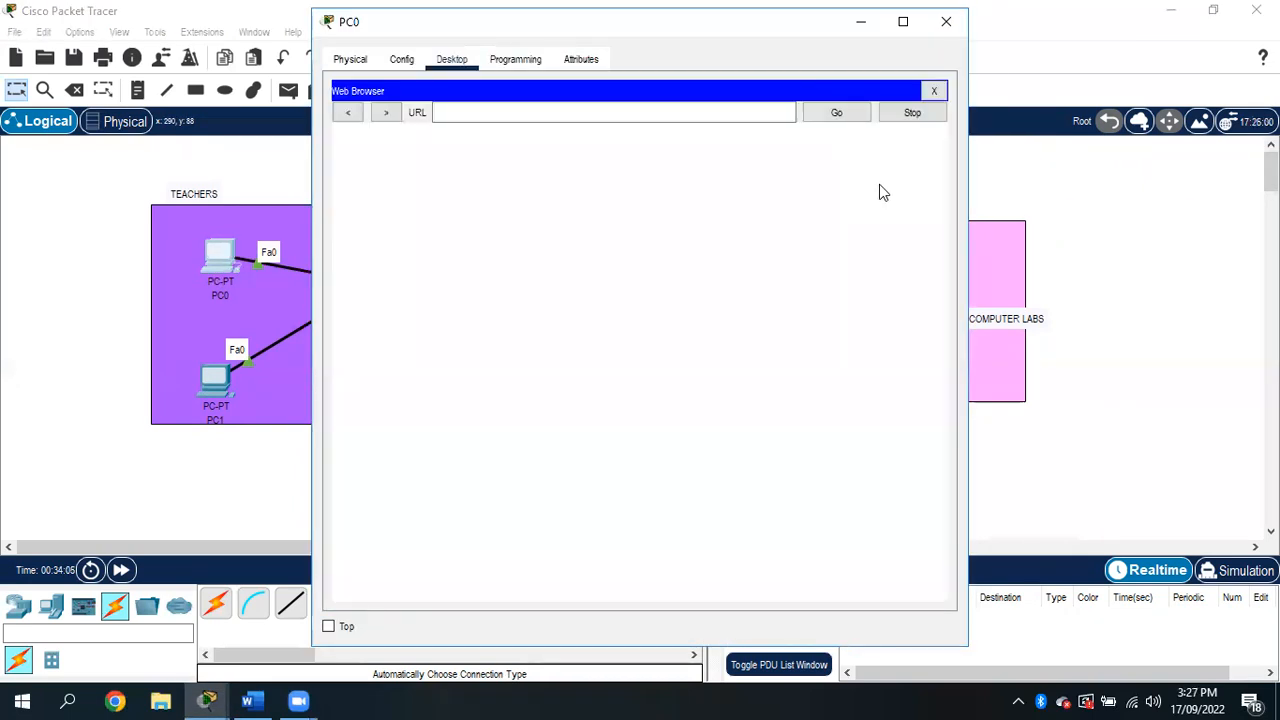
type("10.")
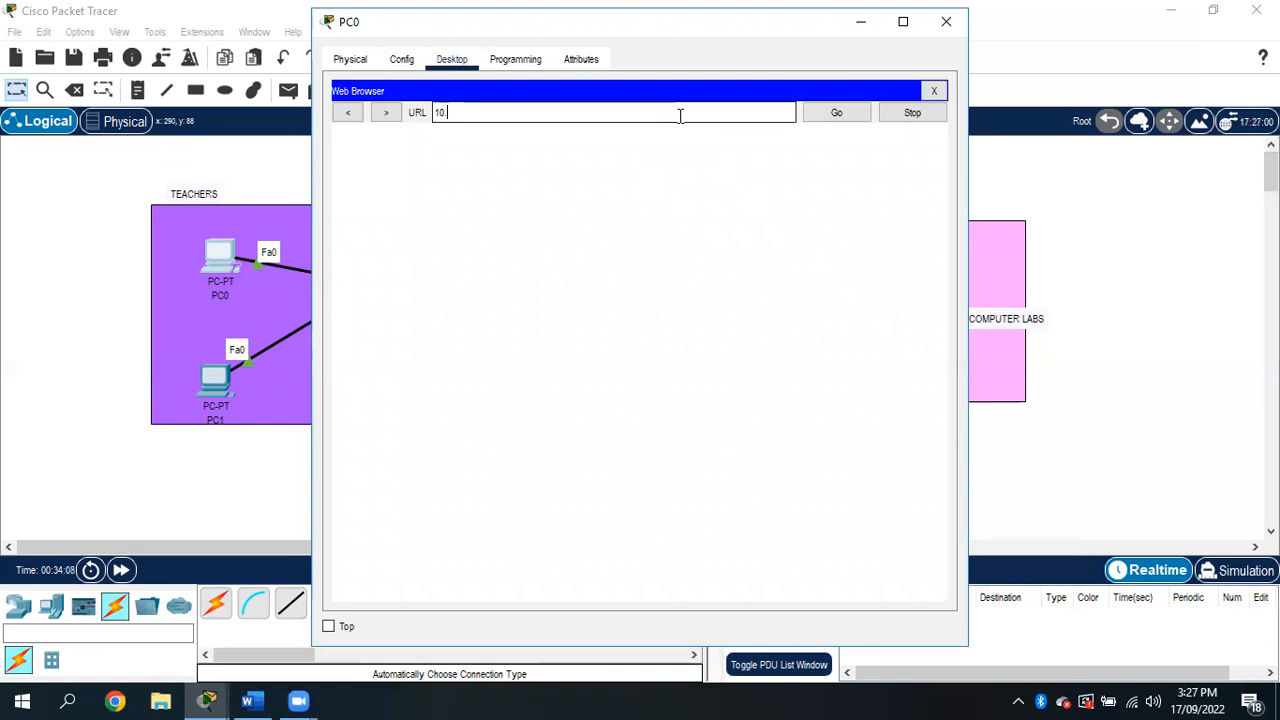
type("5.0.10")
left_click(860, 112)
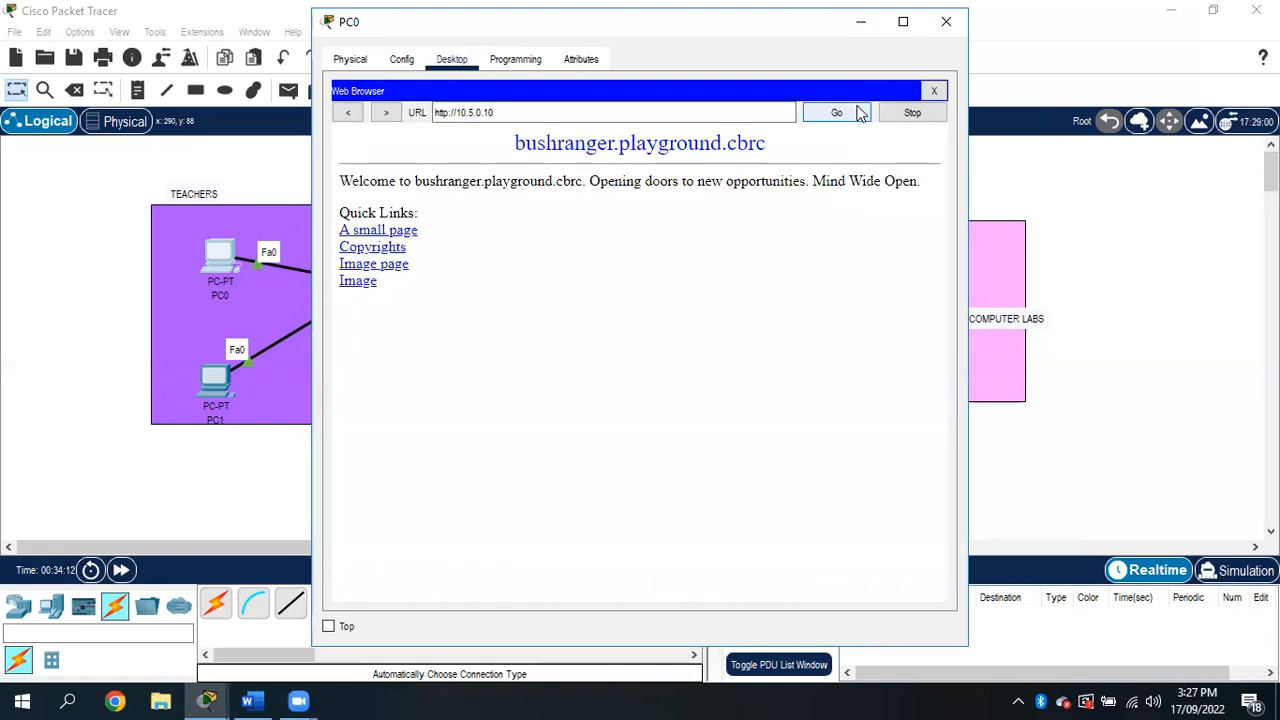
left_click(946, 21)
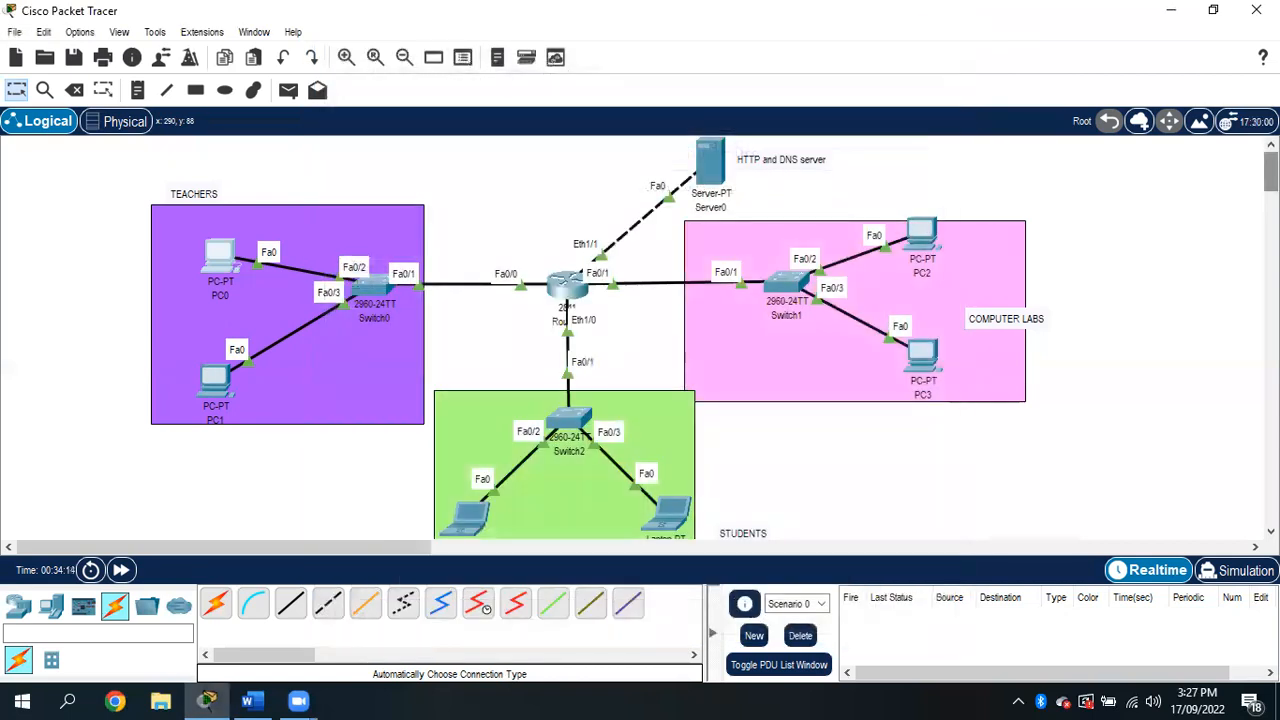
- Test the server's page at 10.5.0.10 in Laptop1's web browser and close Laptop1's window
scroll(675, 480, "down", 1)
left_click(675, 480)
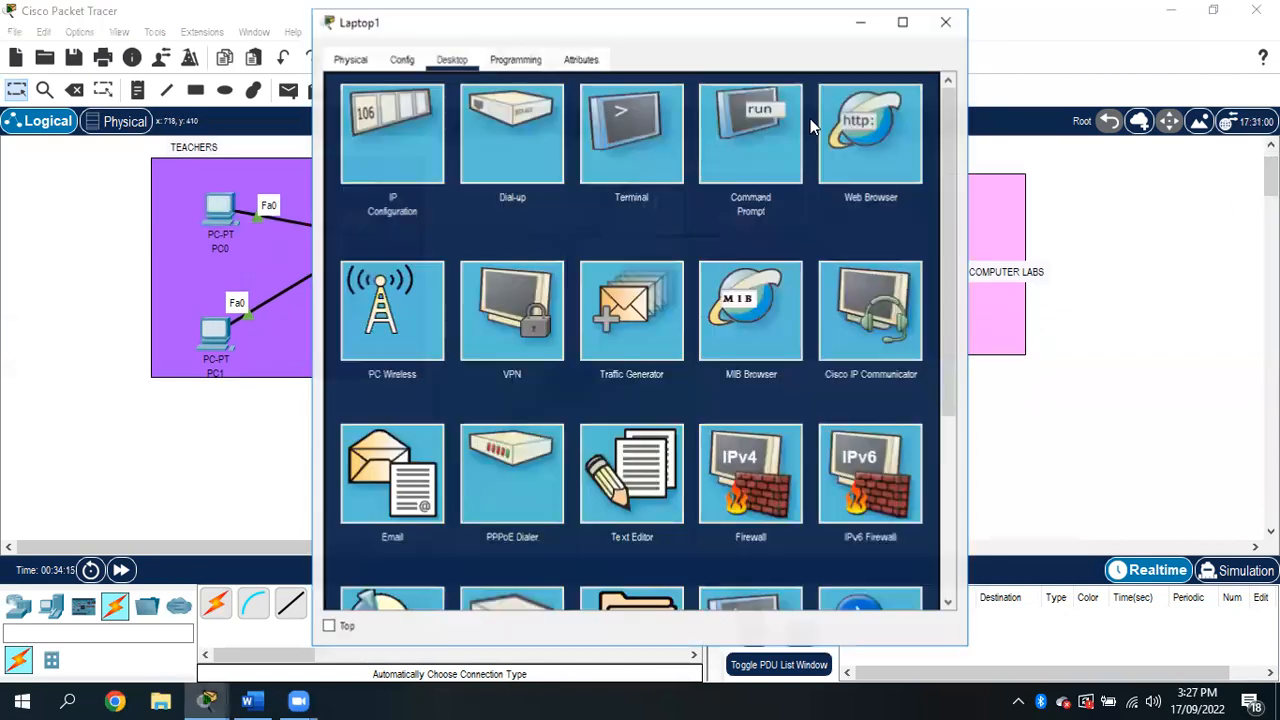
left_click(866, 128)
left_click(667, 111)
type("10.5.0.10")
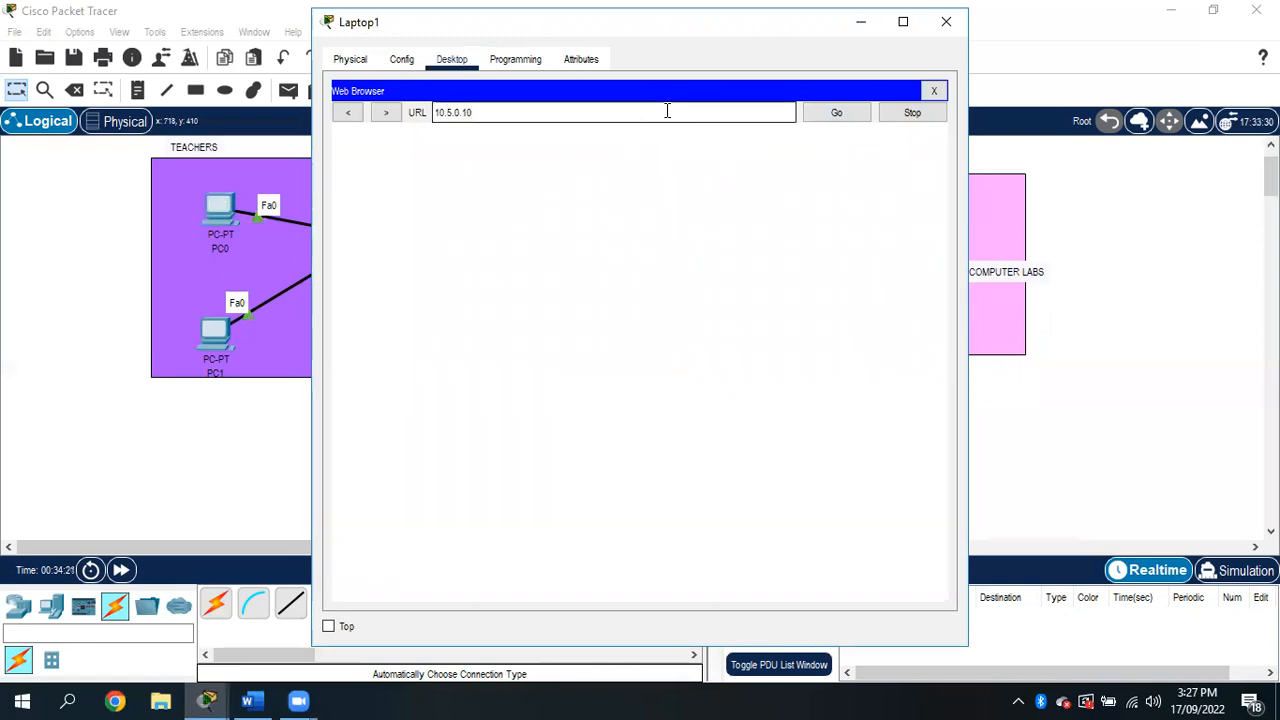
left_click(828, 110)
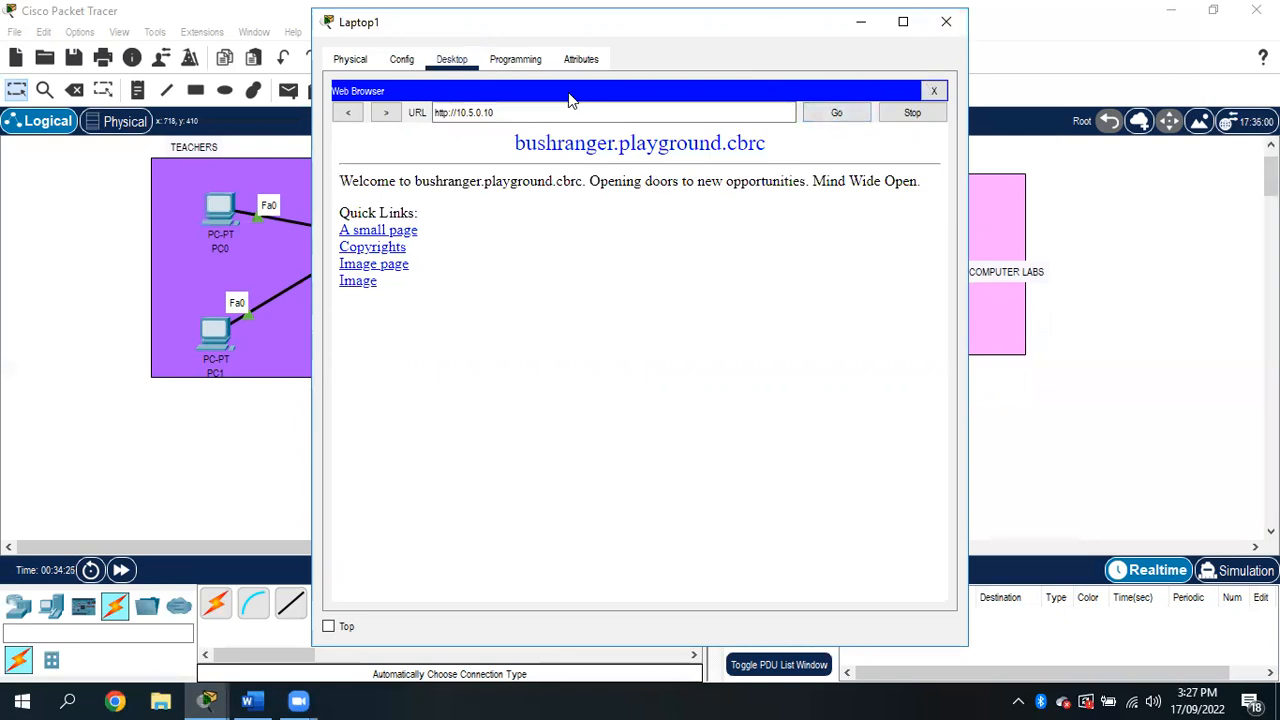
left_click_drag(497, 112, 456, 113)
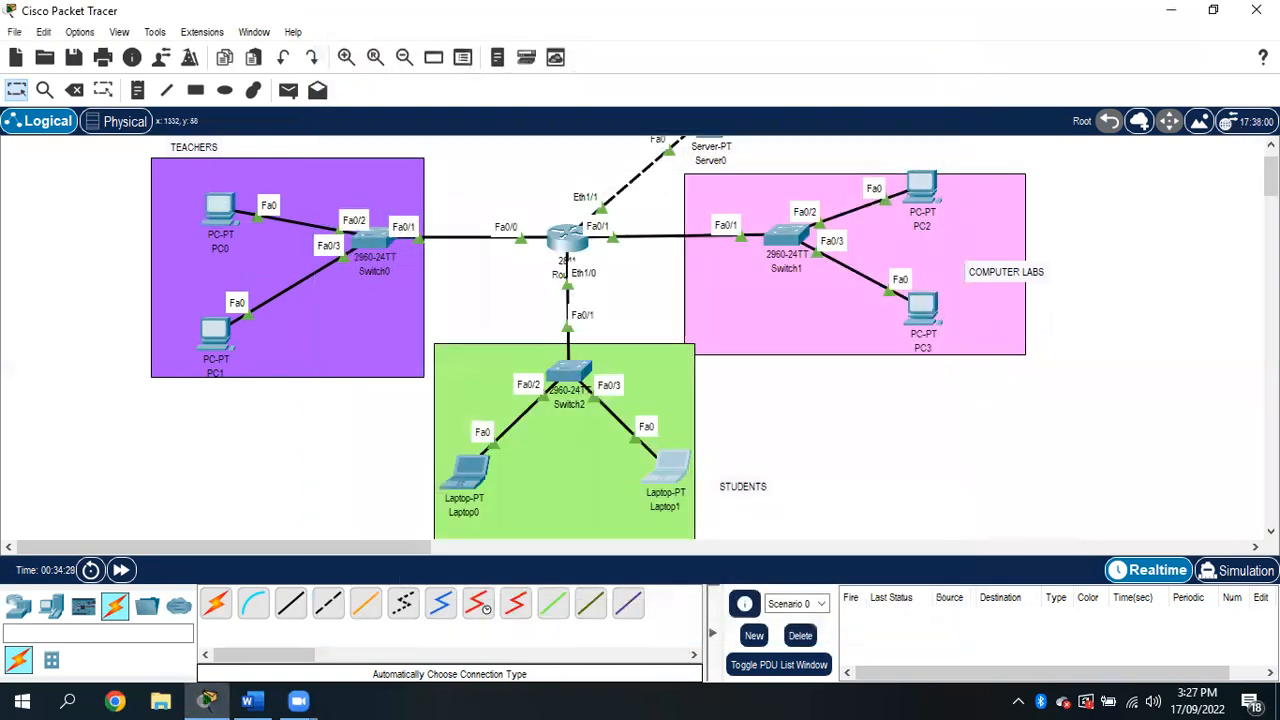
- Load the site by its domain name bushranger.playground.cbrc in PC0's web browser, pasting the copied name as the URL
scroll(840, 150, "up", 1)
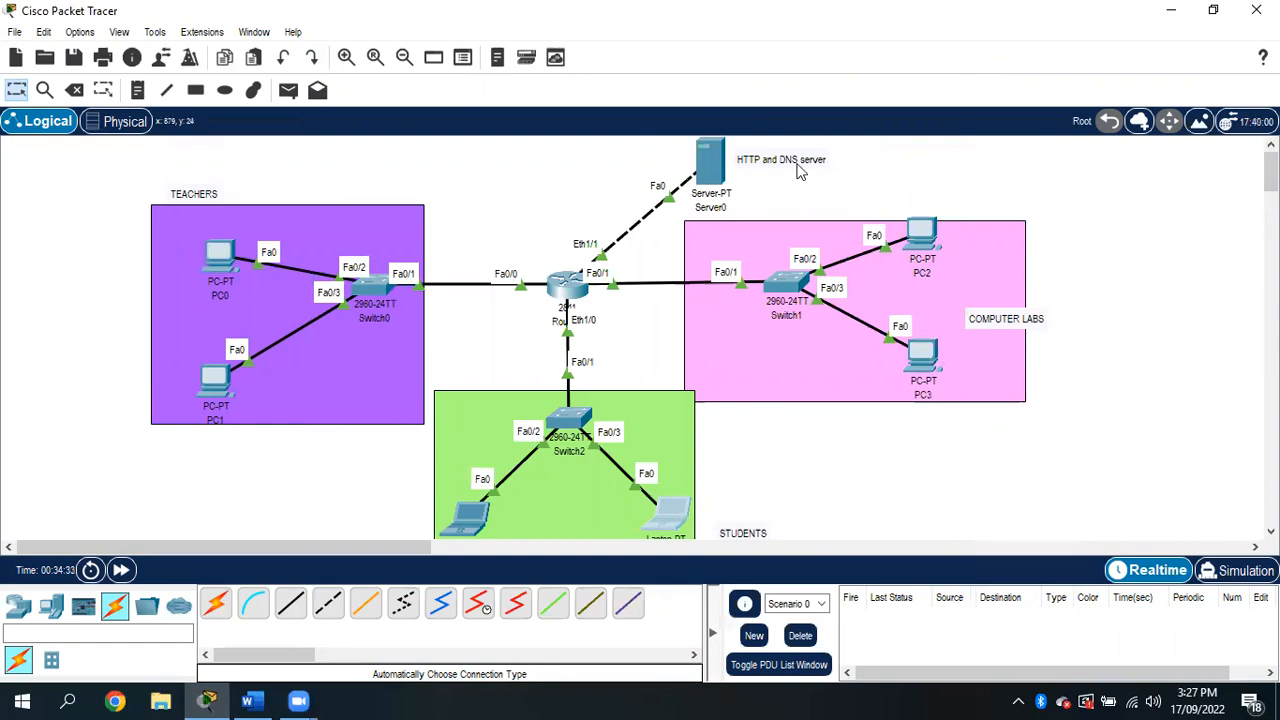
left_click(218, 258)
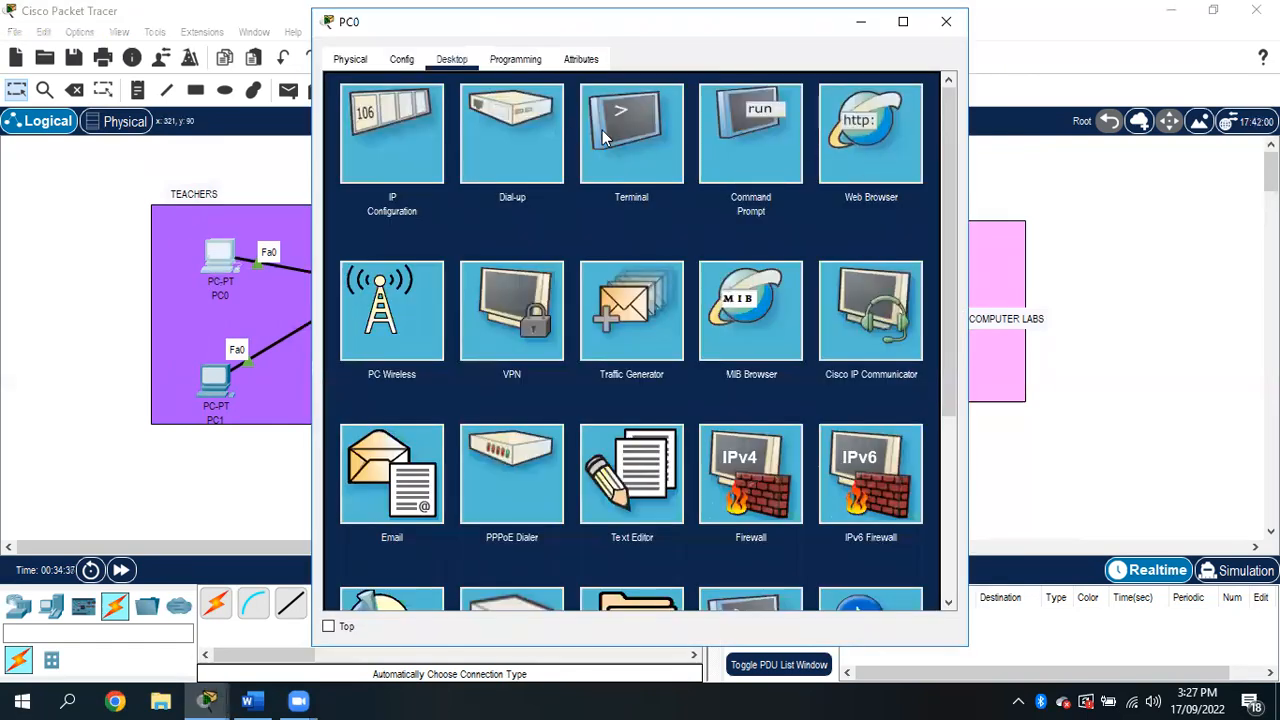
left_click(870, 145)
right_click(623, 112)
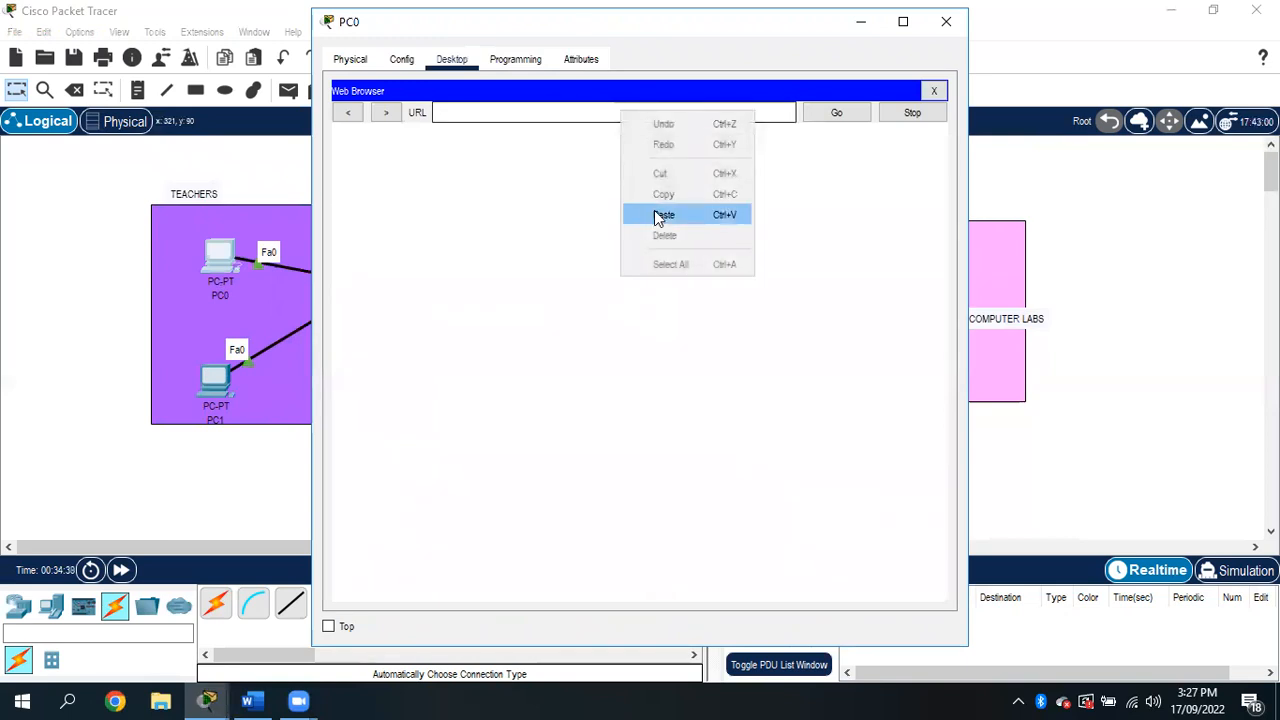
left_click(656, 220)
left_click(853, 116)
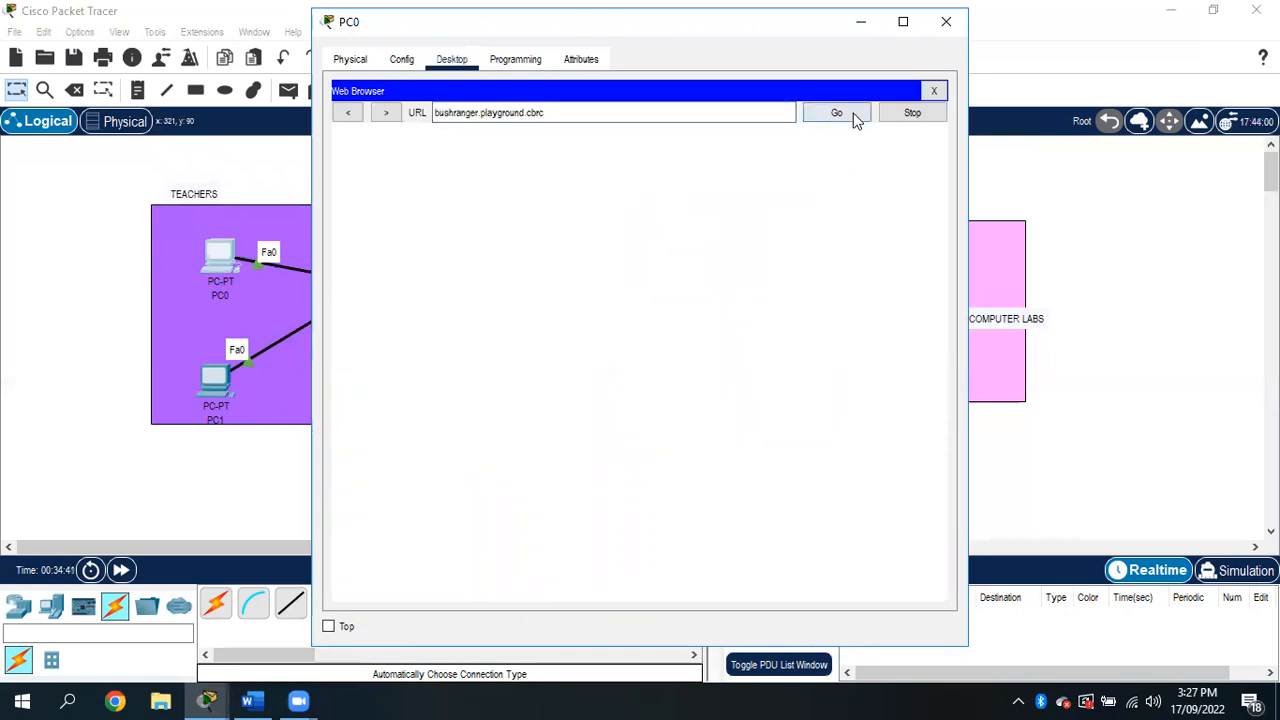
- Copy the heading bushranger.playground.cbrc from the page on PC0 and close PC0's window
left_click_drag(516, 145, 828, 168)
key("ctrl+c")
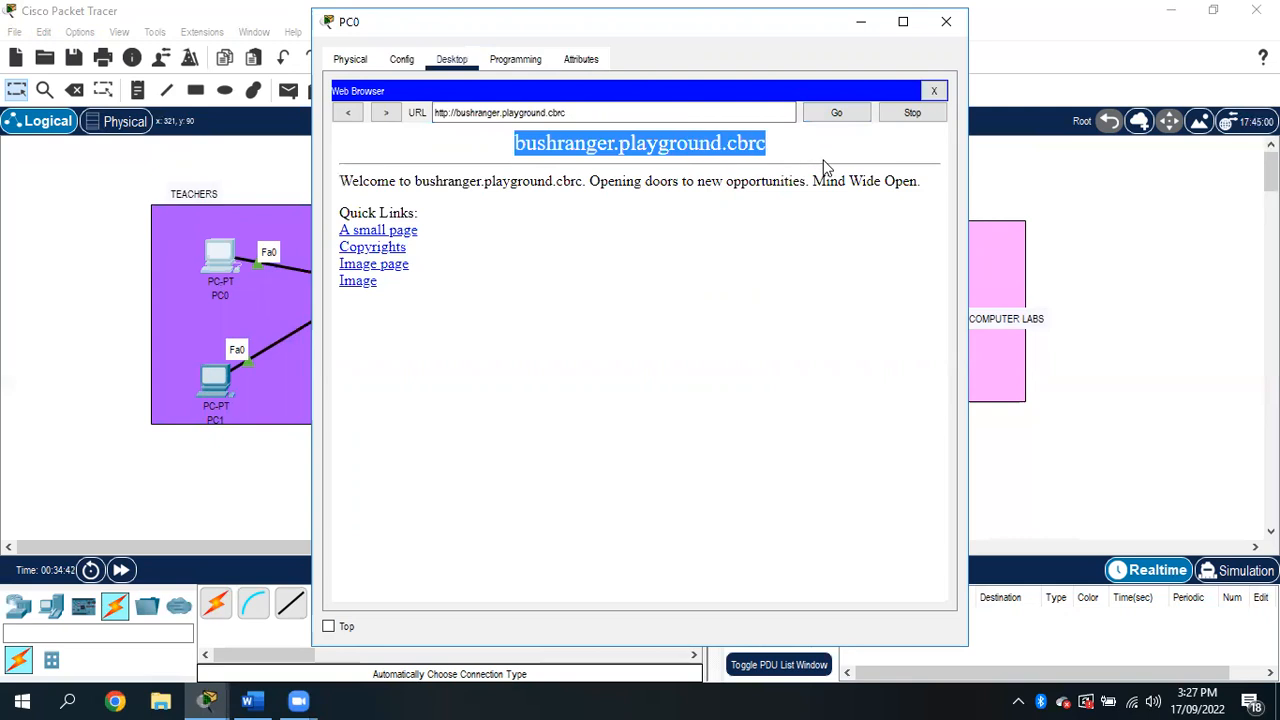
left_click(946, 21)
- Test the domain name bushranger.playground.cbrc in PC2's web browser and close PC2's window
left_click(922, 238)
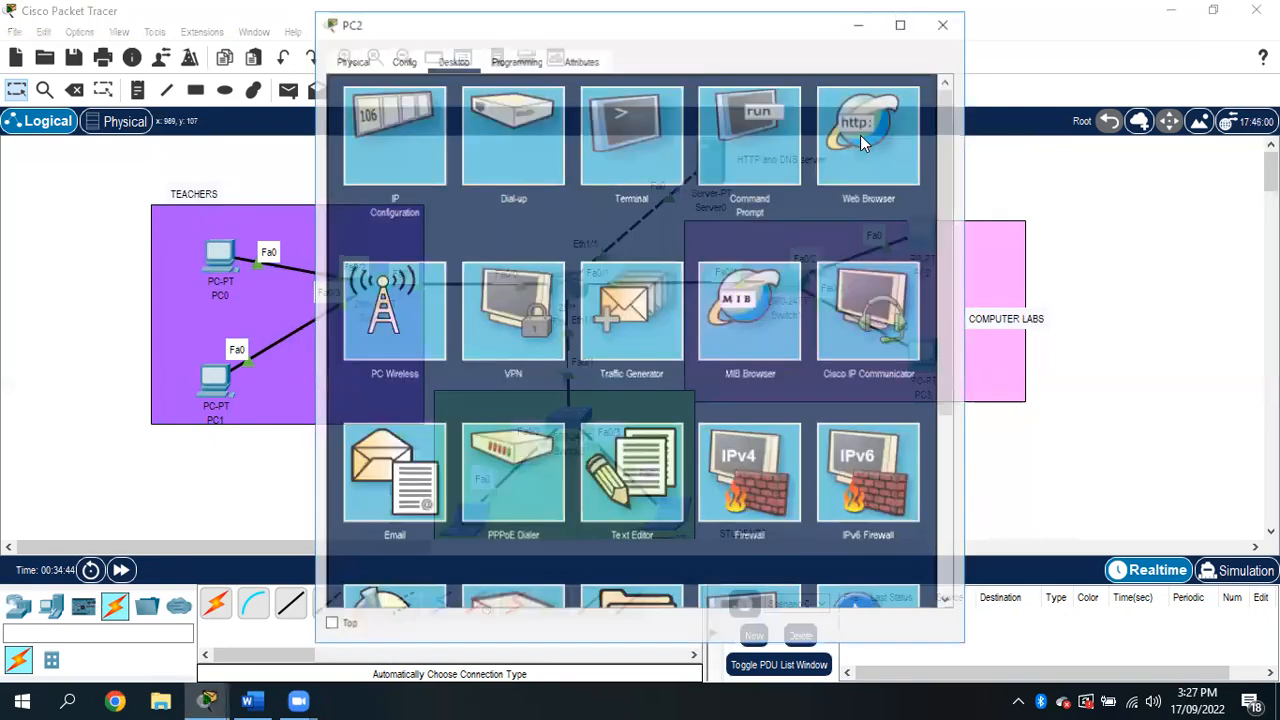
left_click(850, 140)
right_click(669, 120)
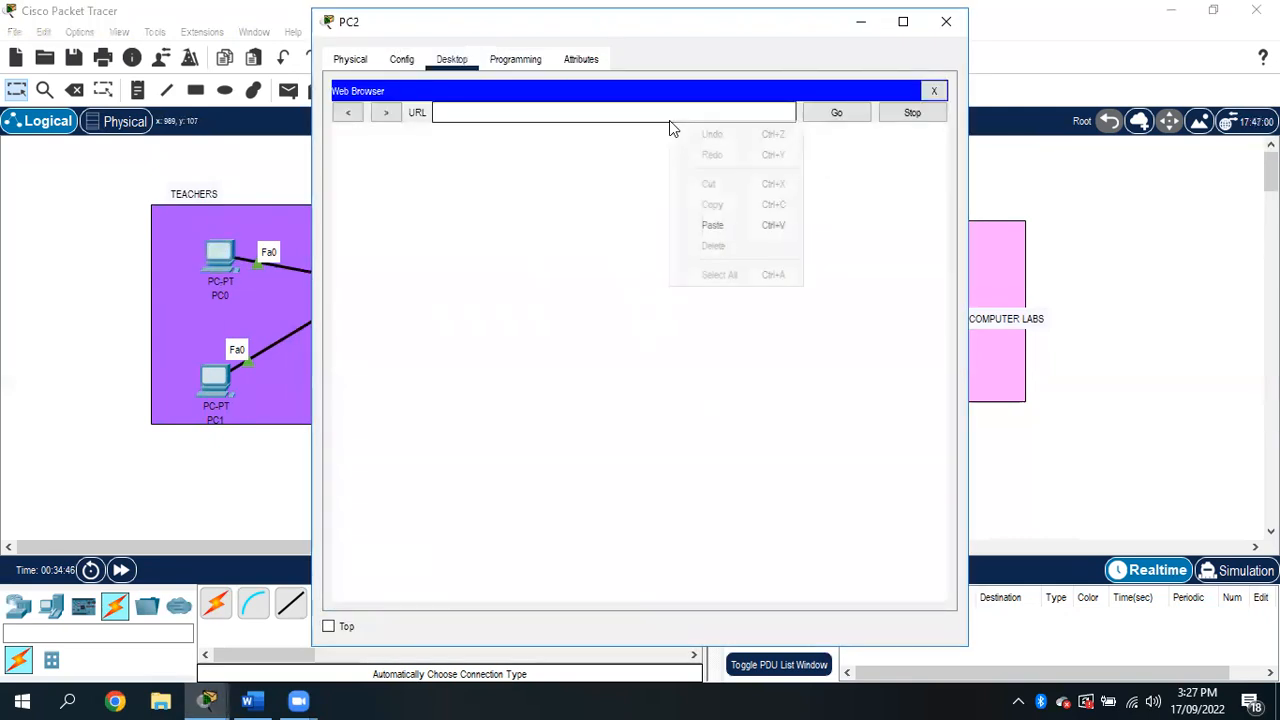
left_click(688, 223)
left_click(834, 112)
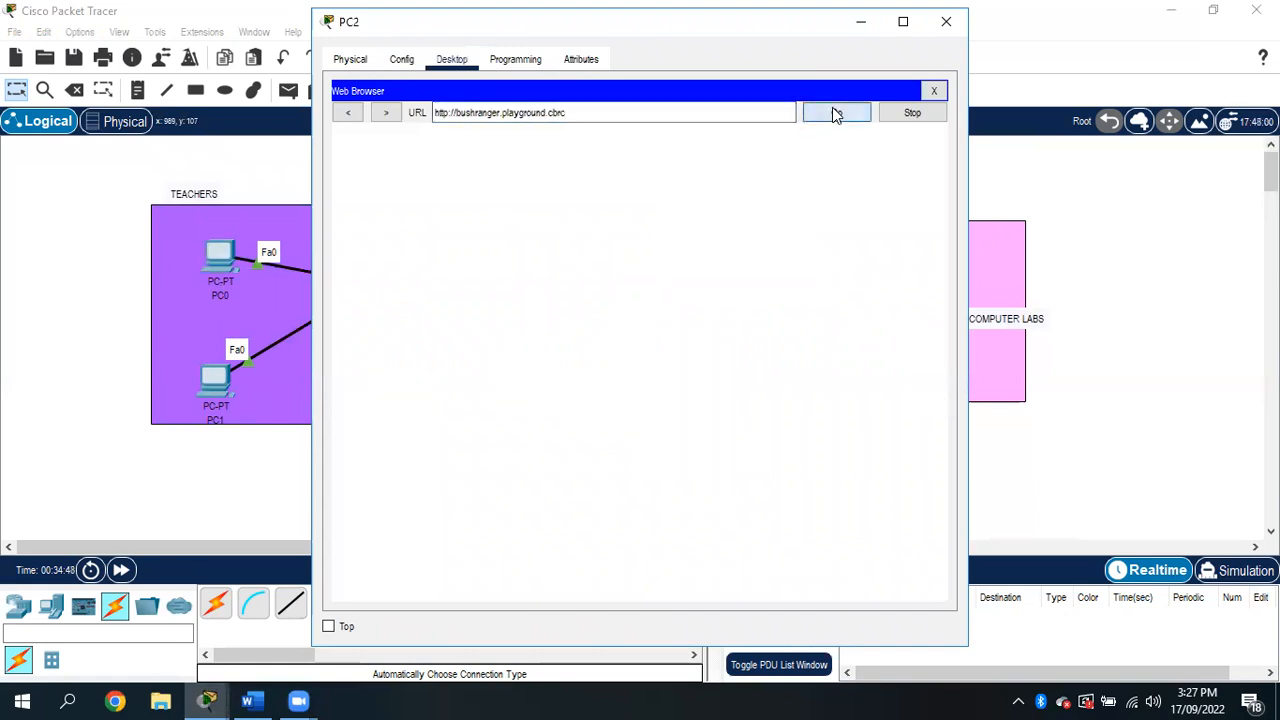
left_click(945, 21)
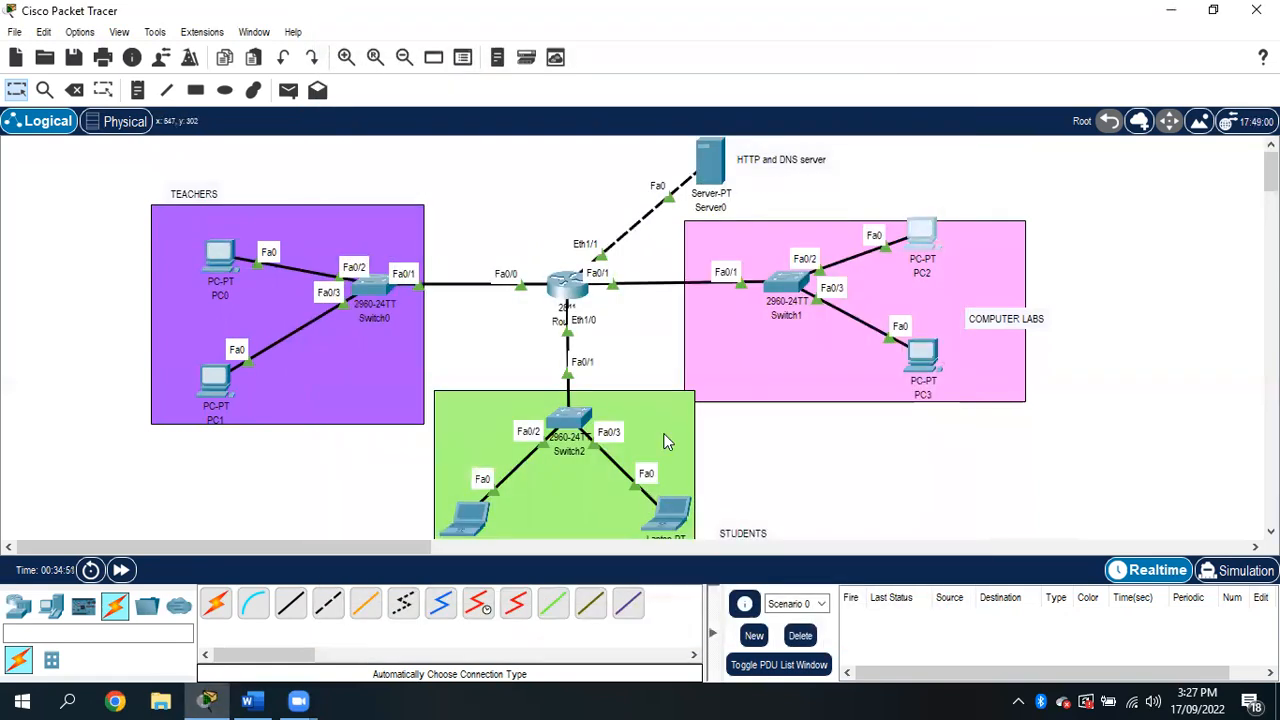
- Test the domain name bushranger.playground.cbrc in Laptop1's web browser and close Laptop1's window
left_click(658, 503)
left_click(890, 157)
left_click(750, 112)
right_click(713, 112)
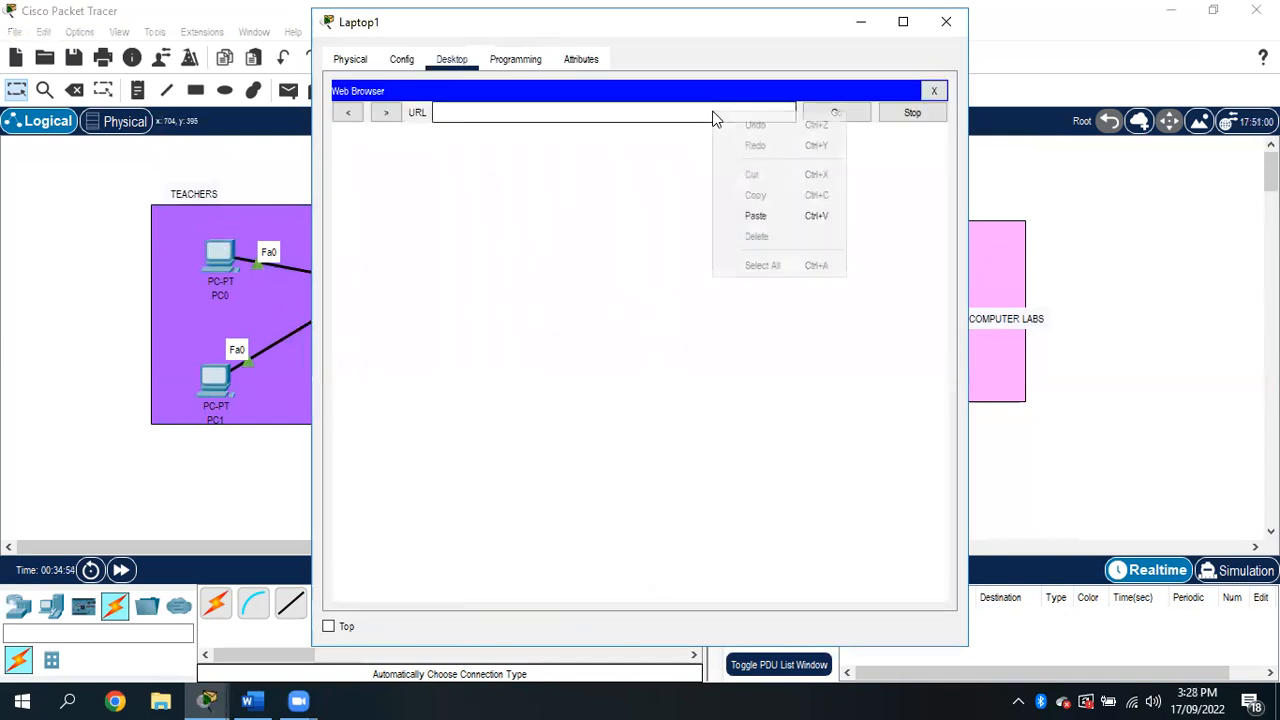
left_click(750, 214)
left_click(829, 113)
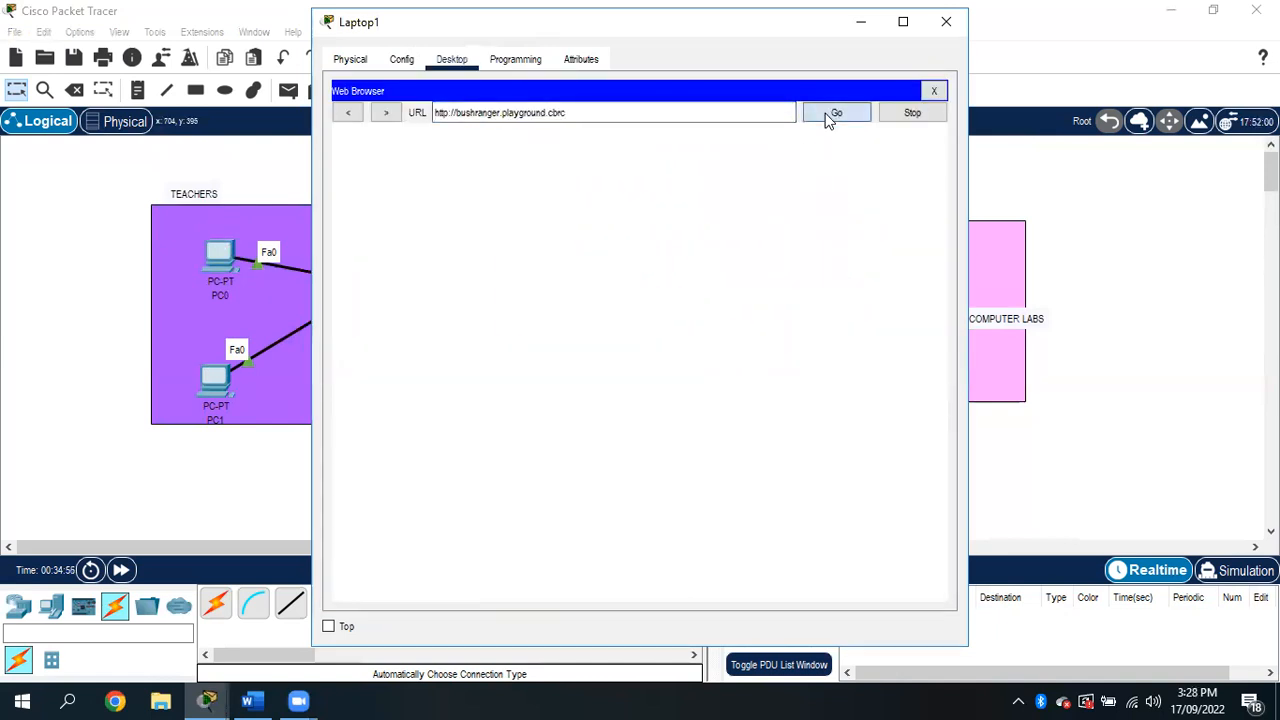
left_click(945, 22)
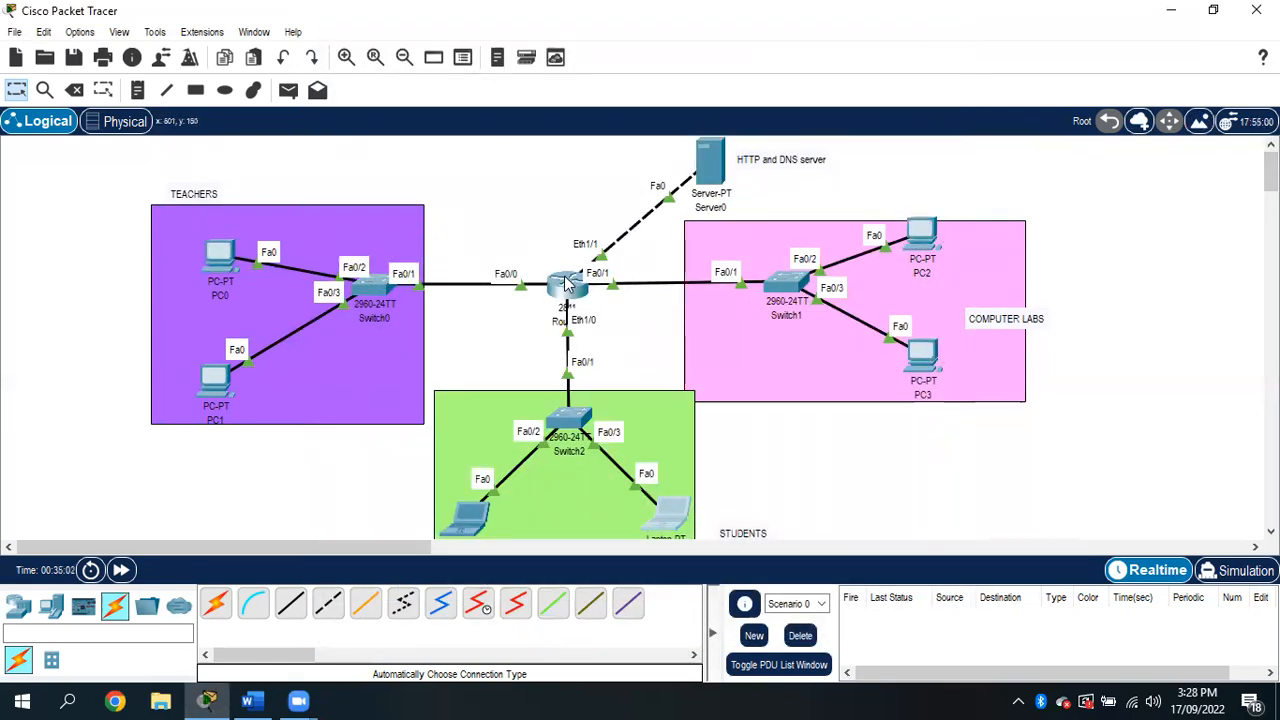
mouse_move(565, 296)
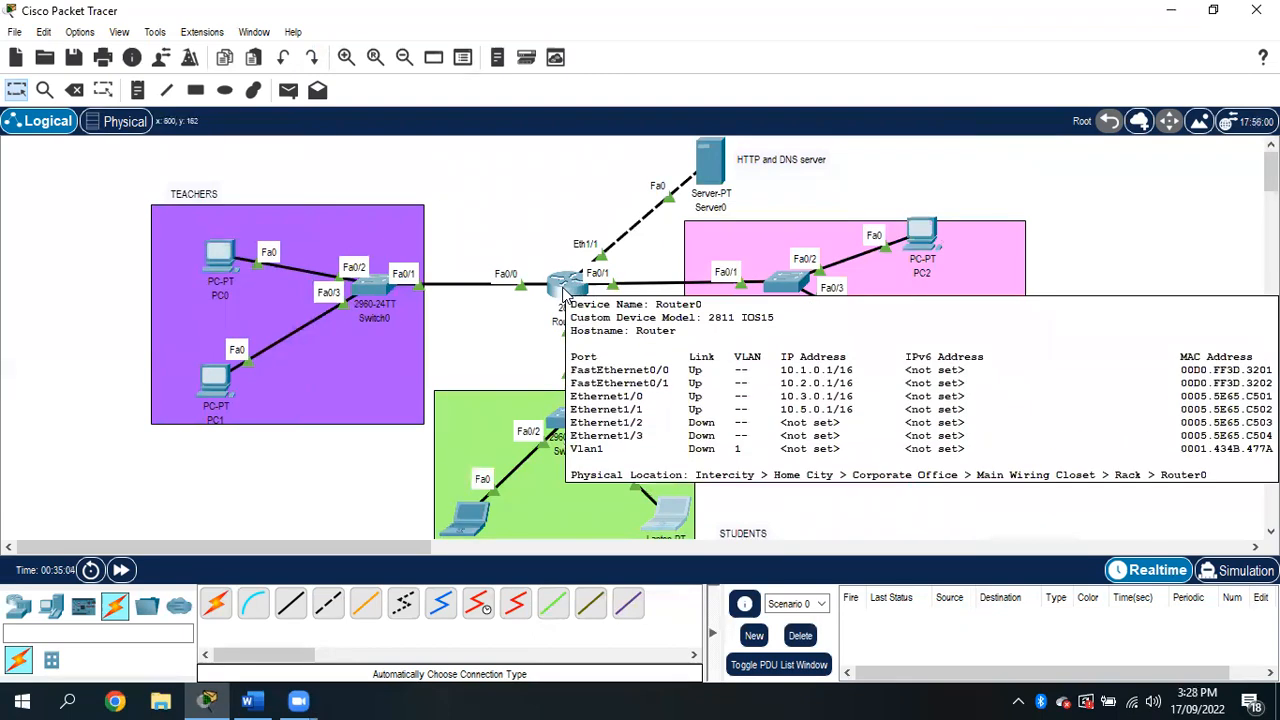